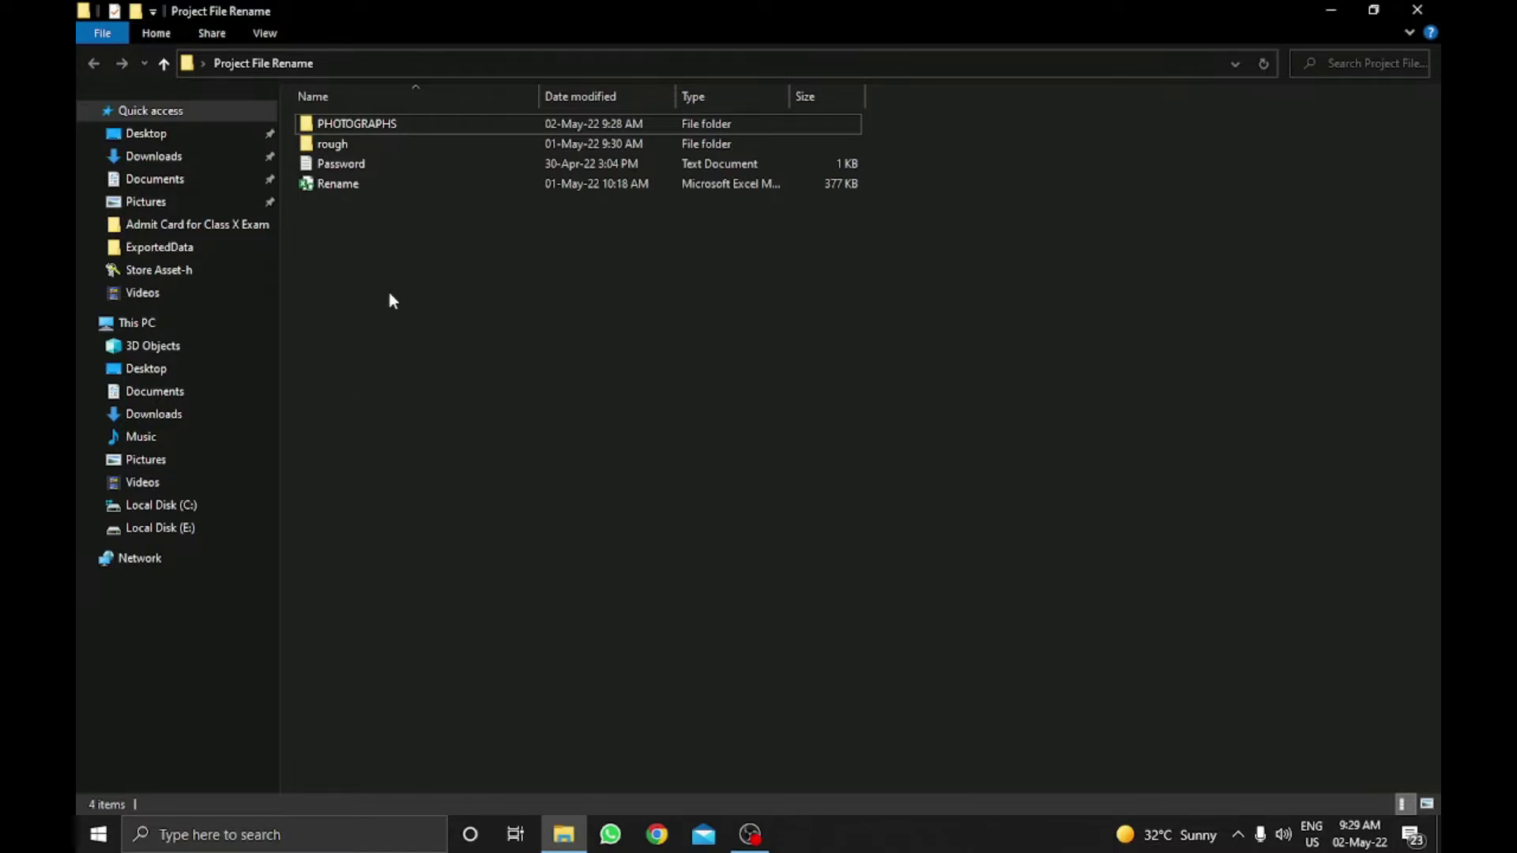
{"action": "left_click", "coordinate": [328, 189]}
{"action": "left_click", "coordinate": [368, 261]}
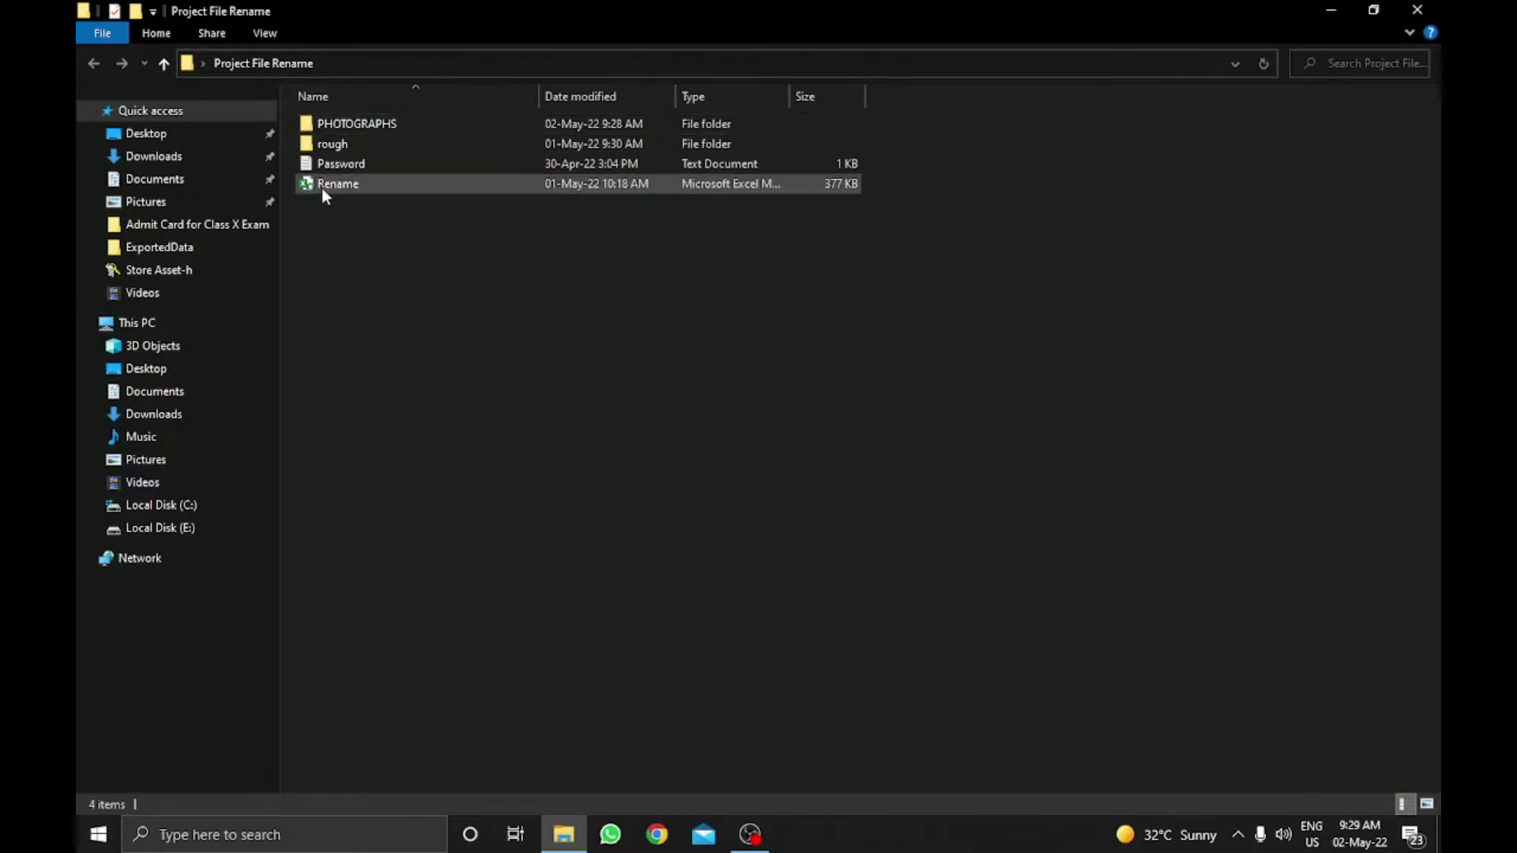
{"action": "left_click", "coordinate": [321, 188]}
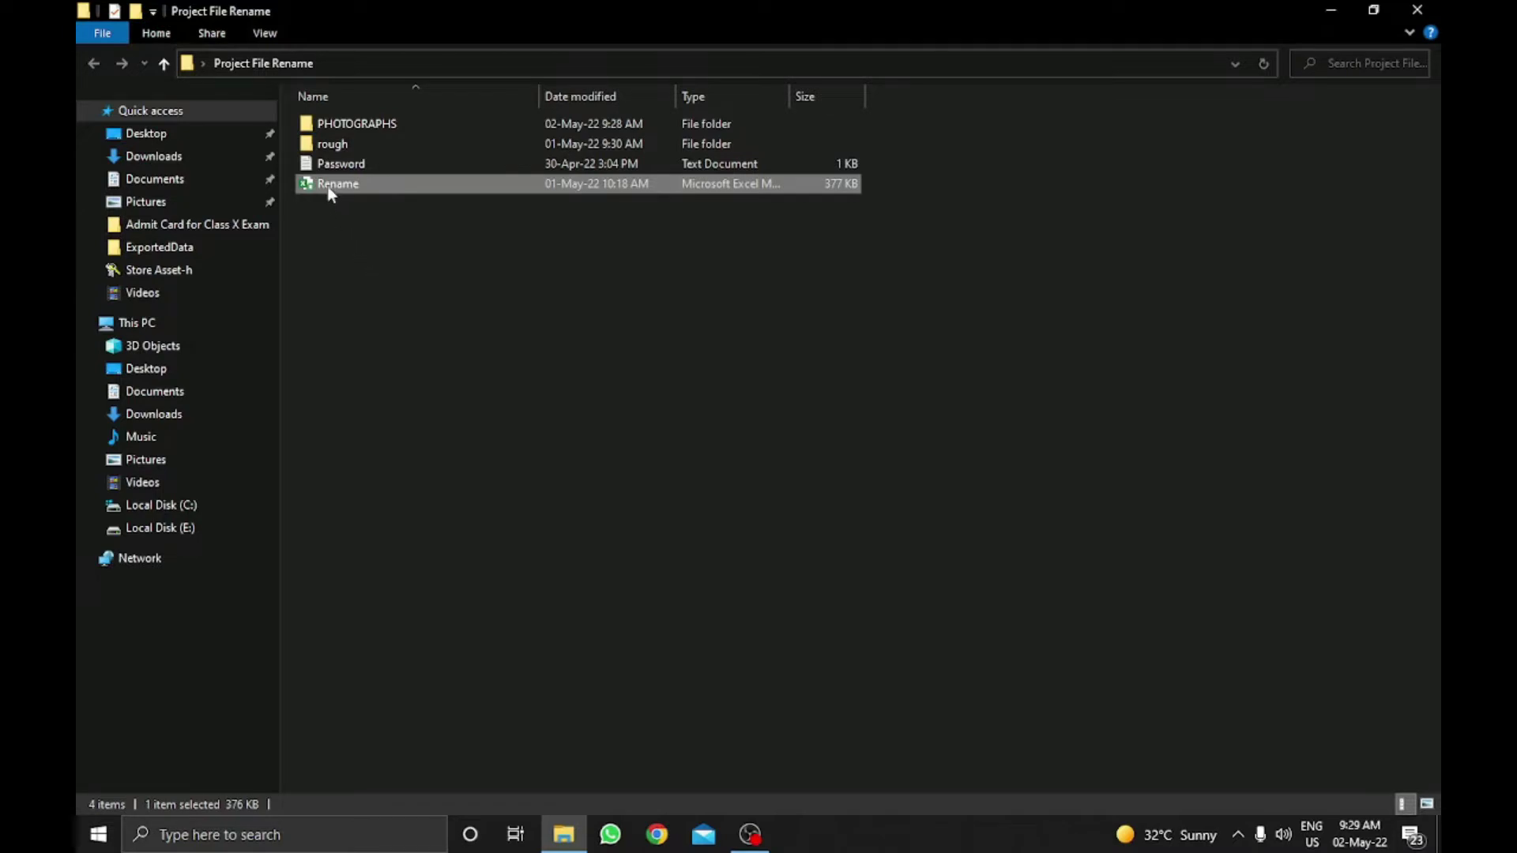
{"action": "key", "text": "F2"}
{"action": "left_click", "coordinate": [409, 302]}
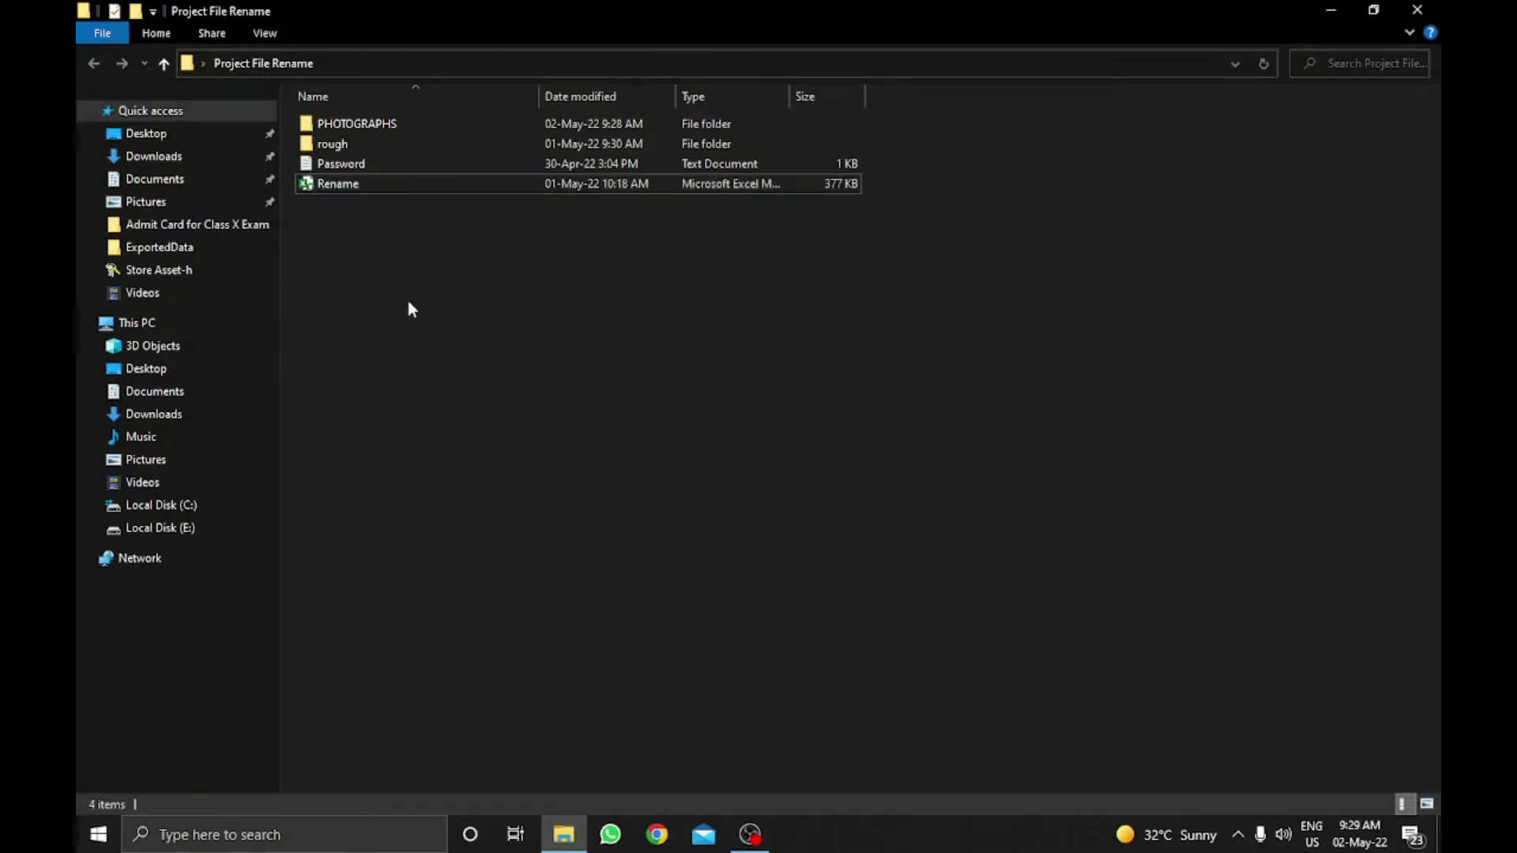
- Look over the file names in the PHOTOGRAPHS folder and return to the Project File Rename folder
{"action": "double_click", "coordinate": [339, 125]}
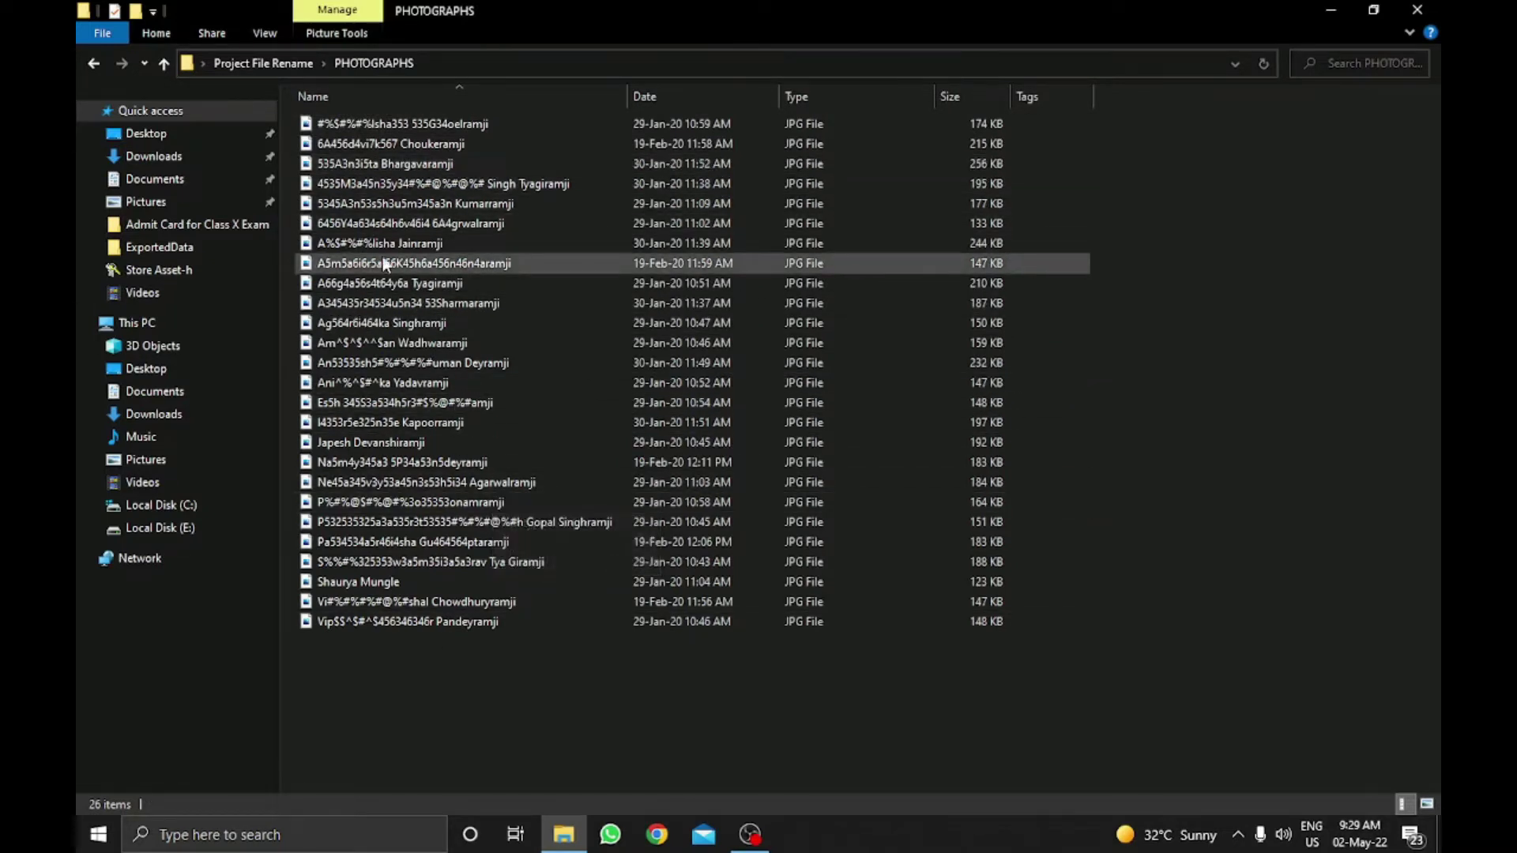
{"action": "left_click", "coordinate": [164, 65]}
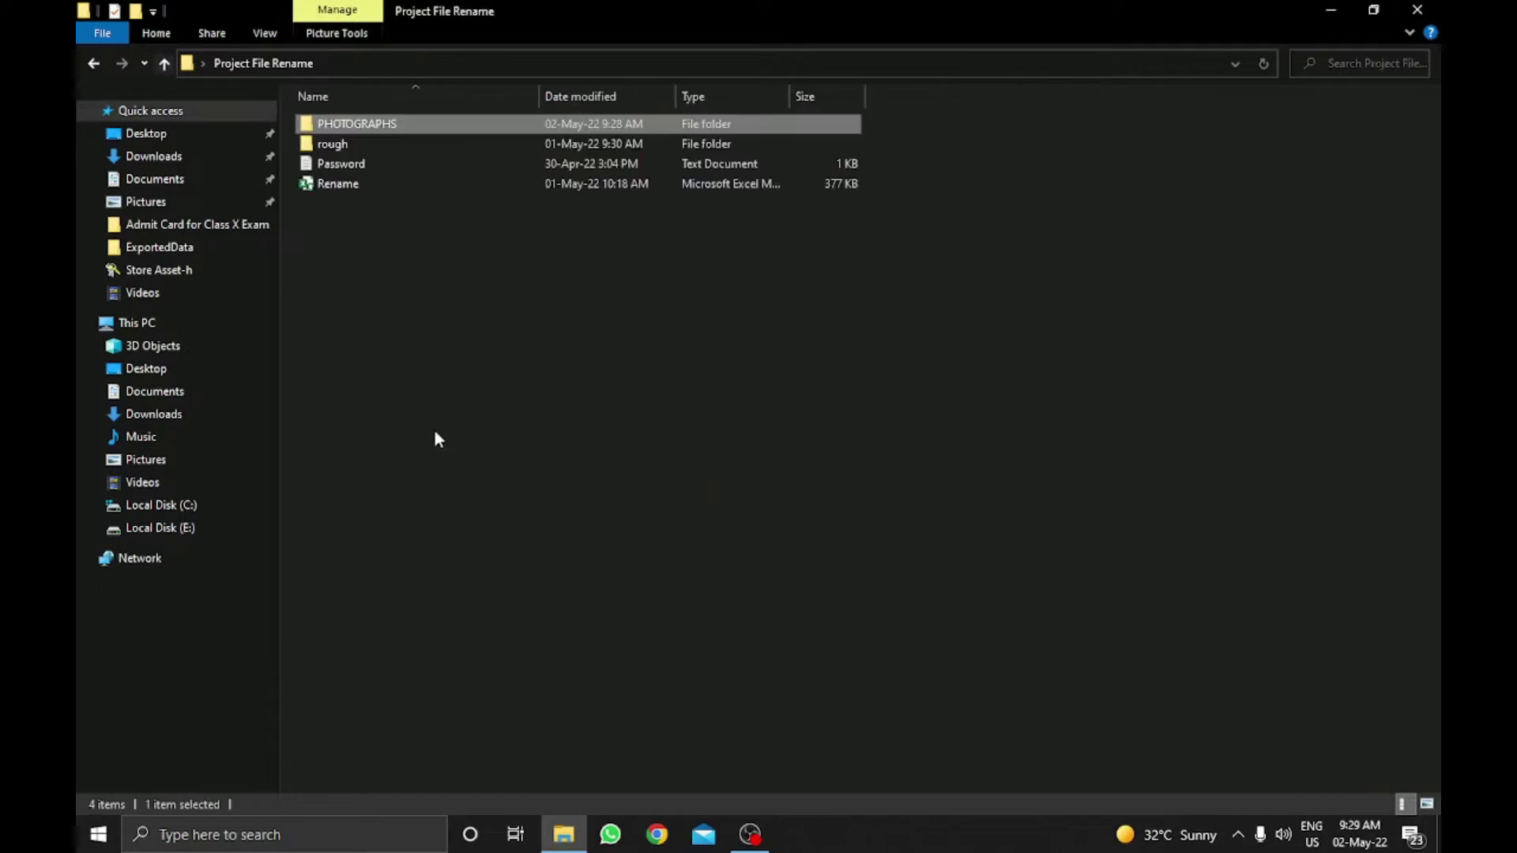
{"action": "left_click", "coordinate": [441, 418]}
- Open the Rename macro workbook from the Project File Rename folder
{"action": "left_click", "coordinate": [333, 188]}
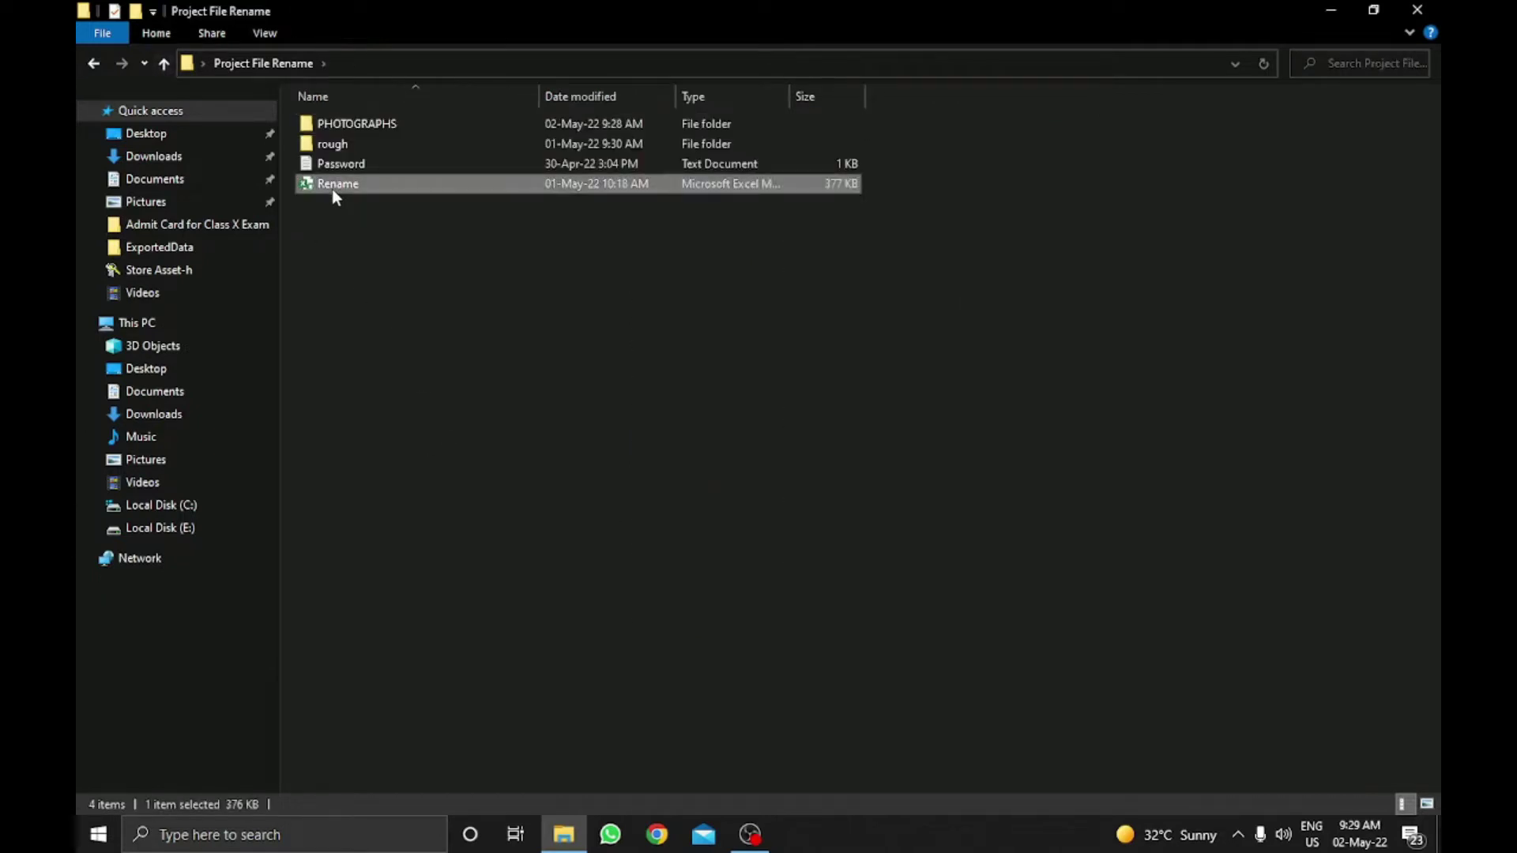
{"action": "left_click", "coordinate": [409, 281]}
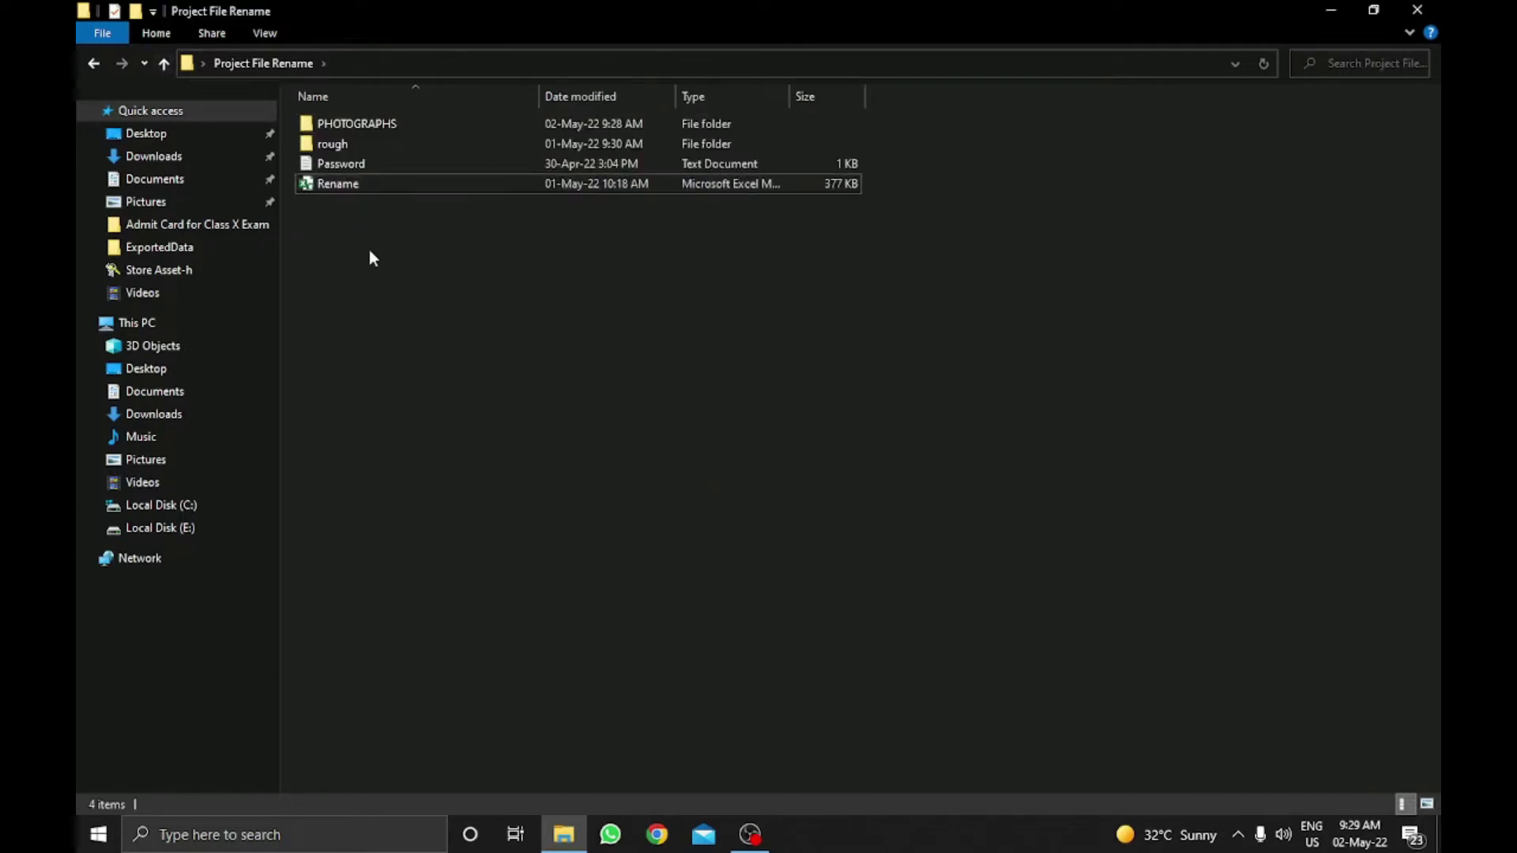
{"action": "left_click", "coordinate": [331, 187]}
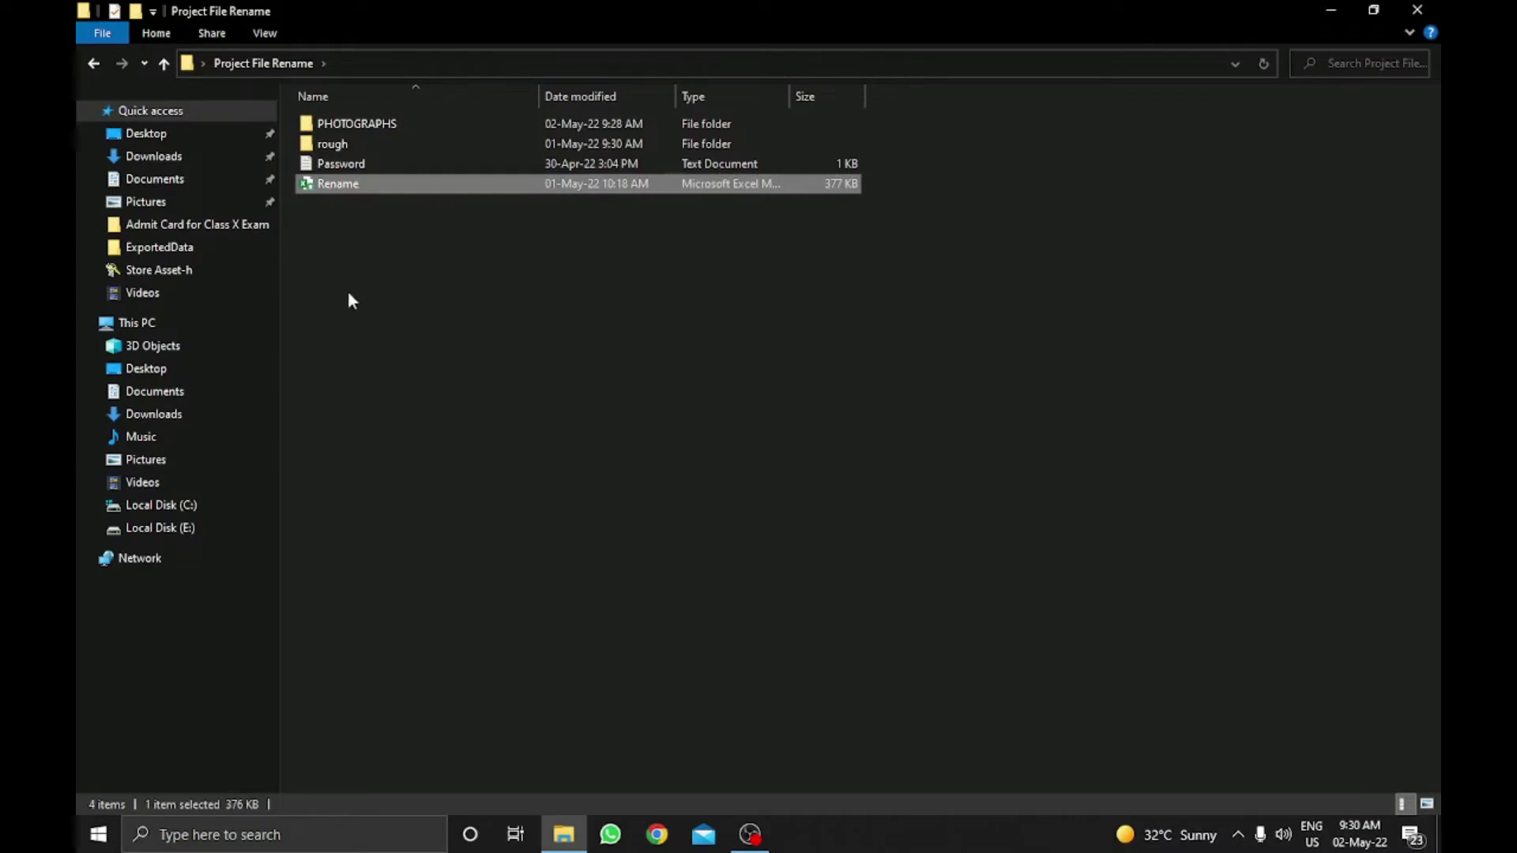
{"action": "right_click", "coordinate": [335, 183]}
{"action": "left_click", "coordinate": [376, 194]}
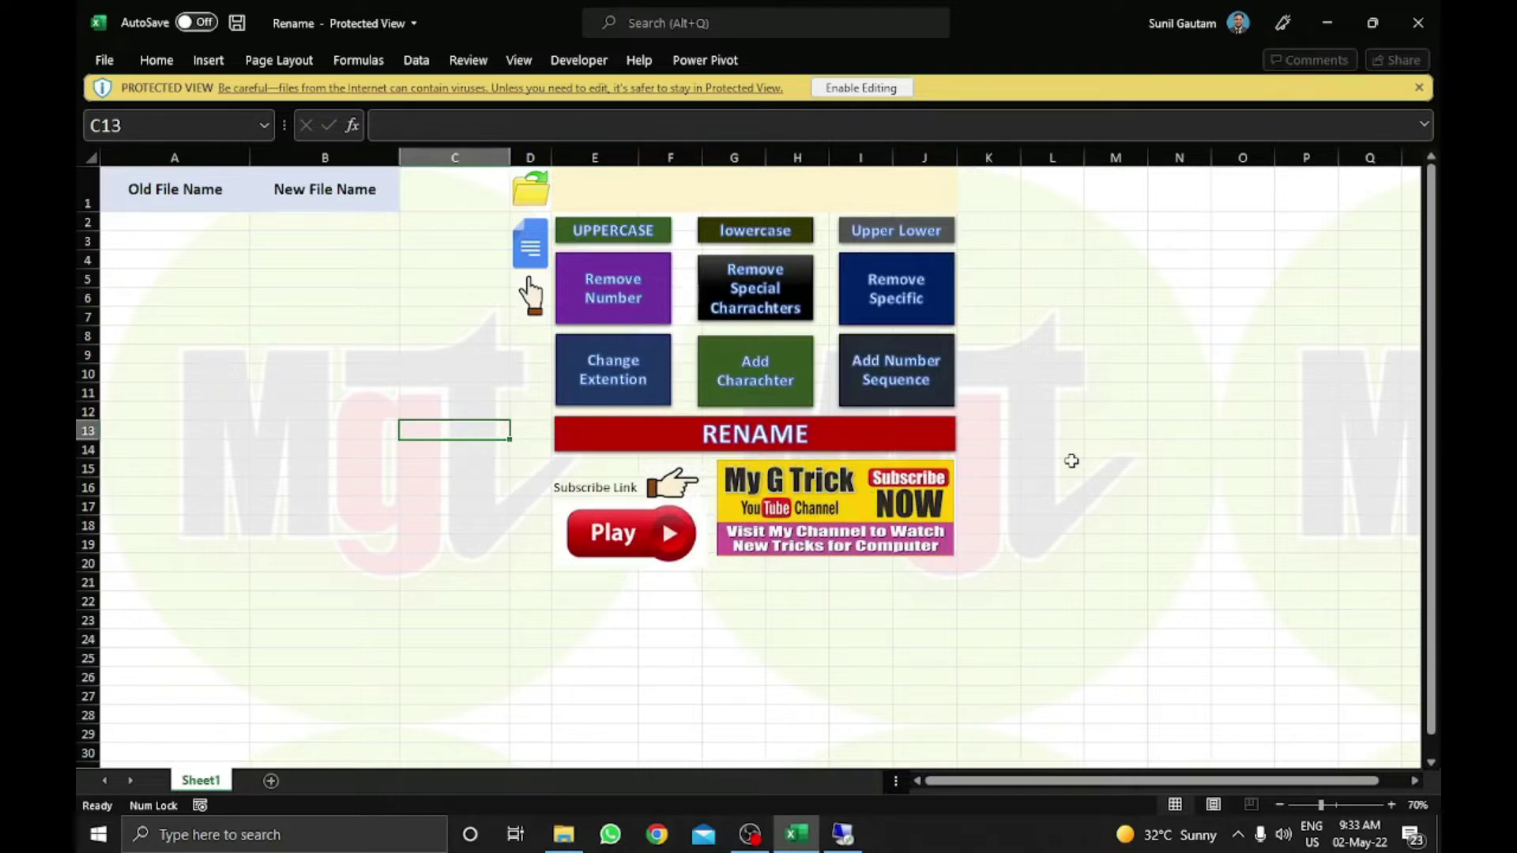
- Enable editing and macro content in the Rename workbook
{"action": "left_click", "coordinate": [1170, 376]}
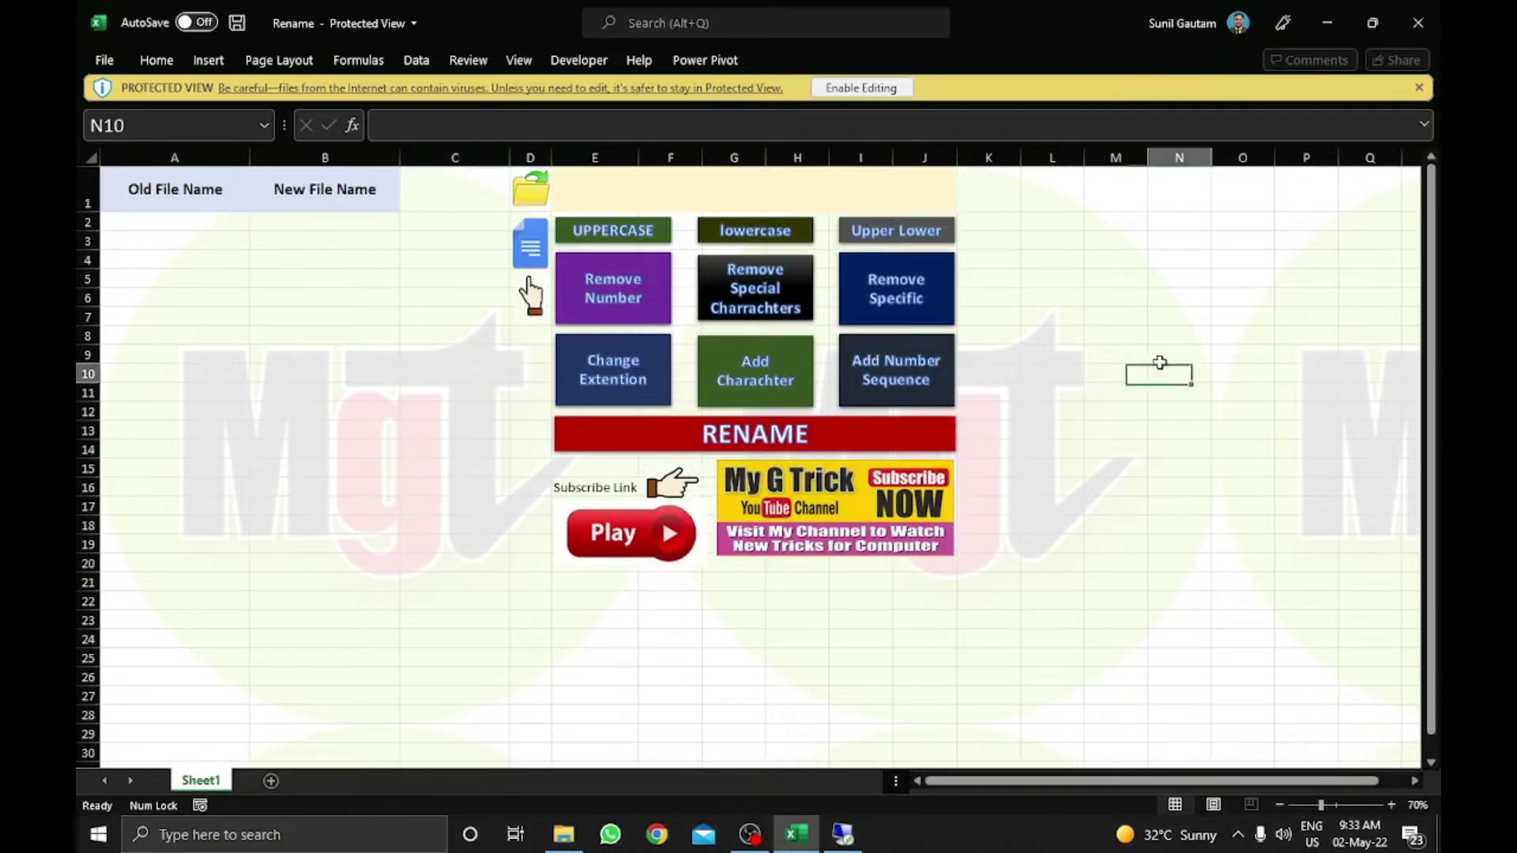
{"action": "left_click", "coordinate": [853, 90]}
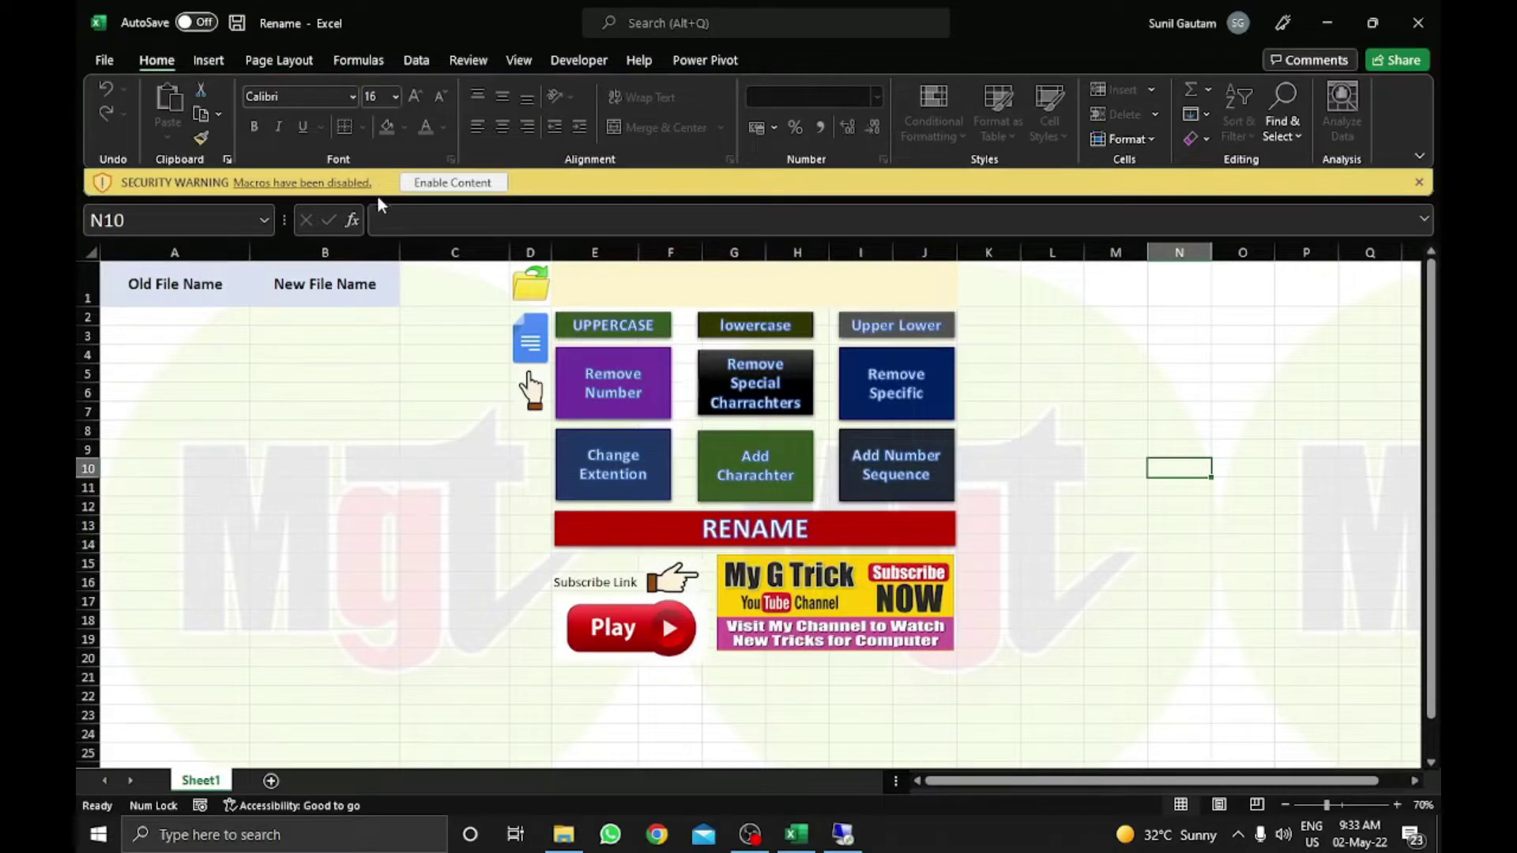
{"action": "left_click", "coordinate": [424, 186]}
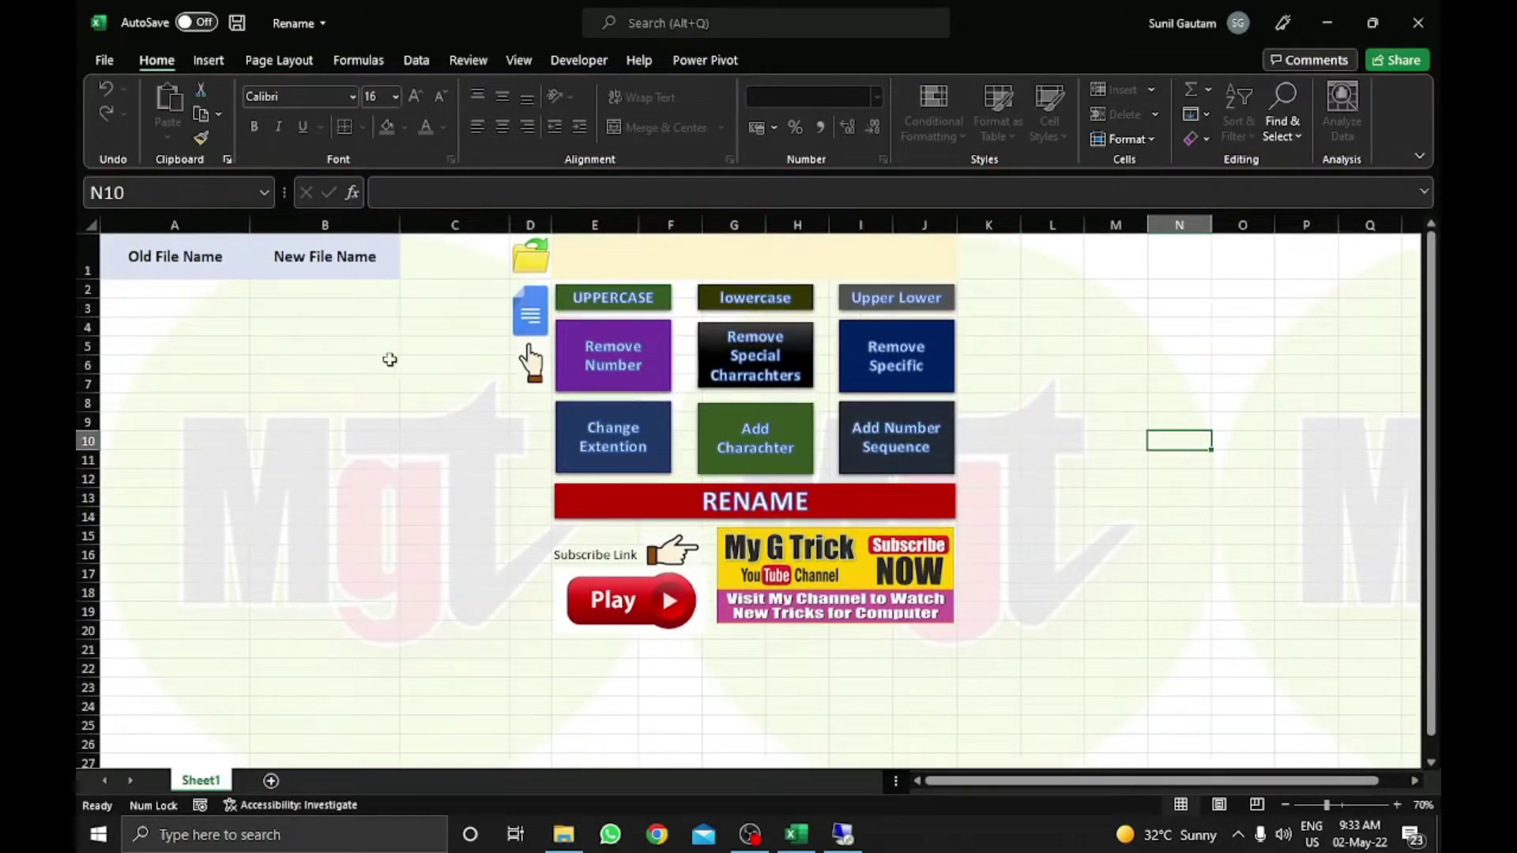
{"action": "left_click", "coordinate": [357, 359]}
{"action": "left_click", "coordinate": [317, 315]}
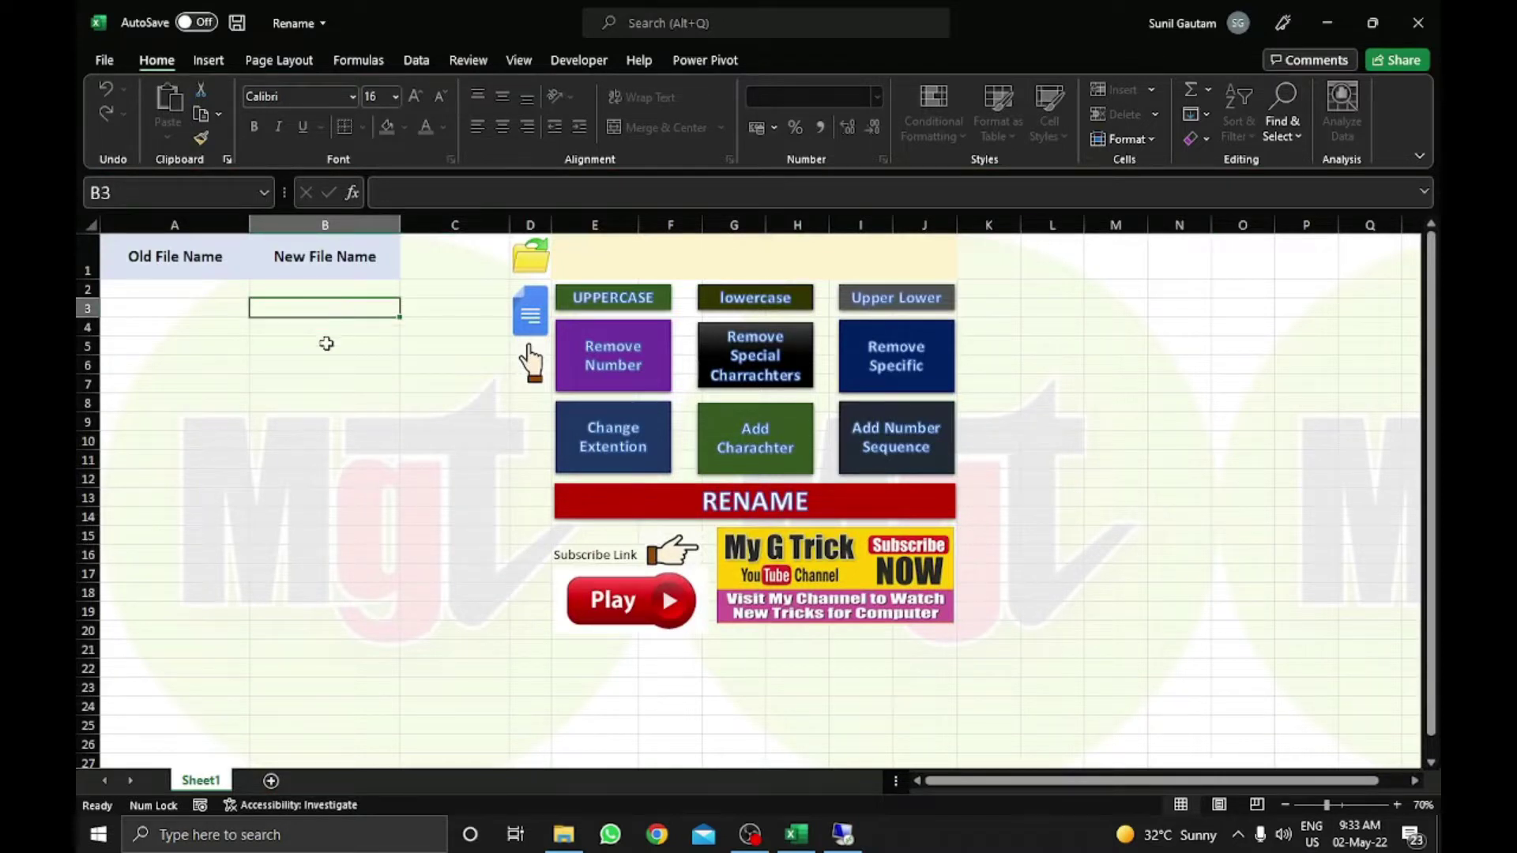
{"action": "left_click", "coordinate": [405, 382]}
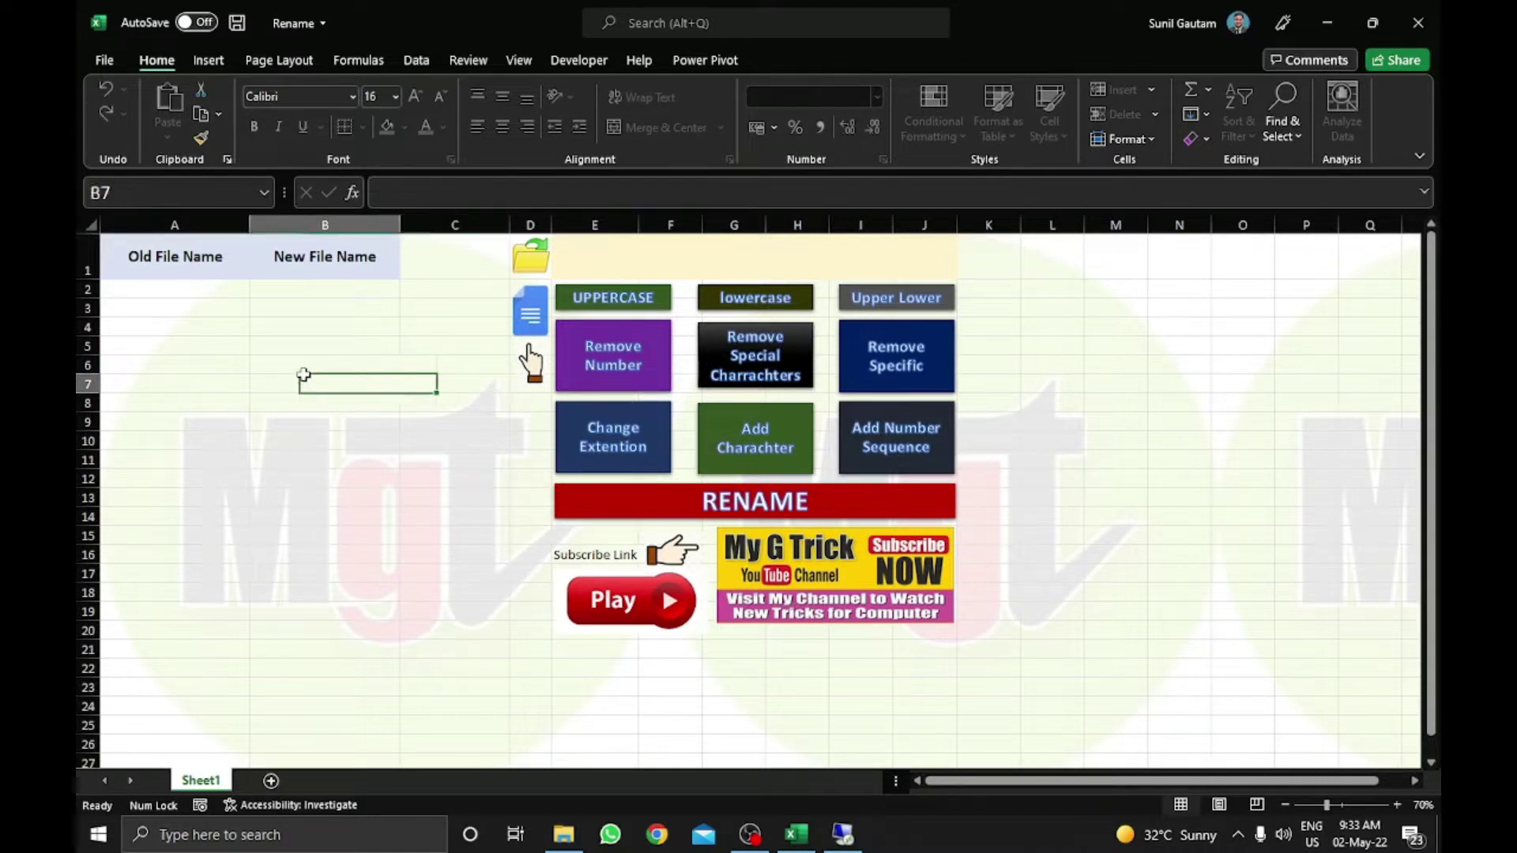
{"action": "left_click", "coordinate": [308, 359]}
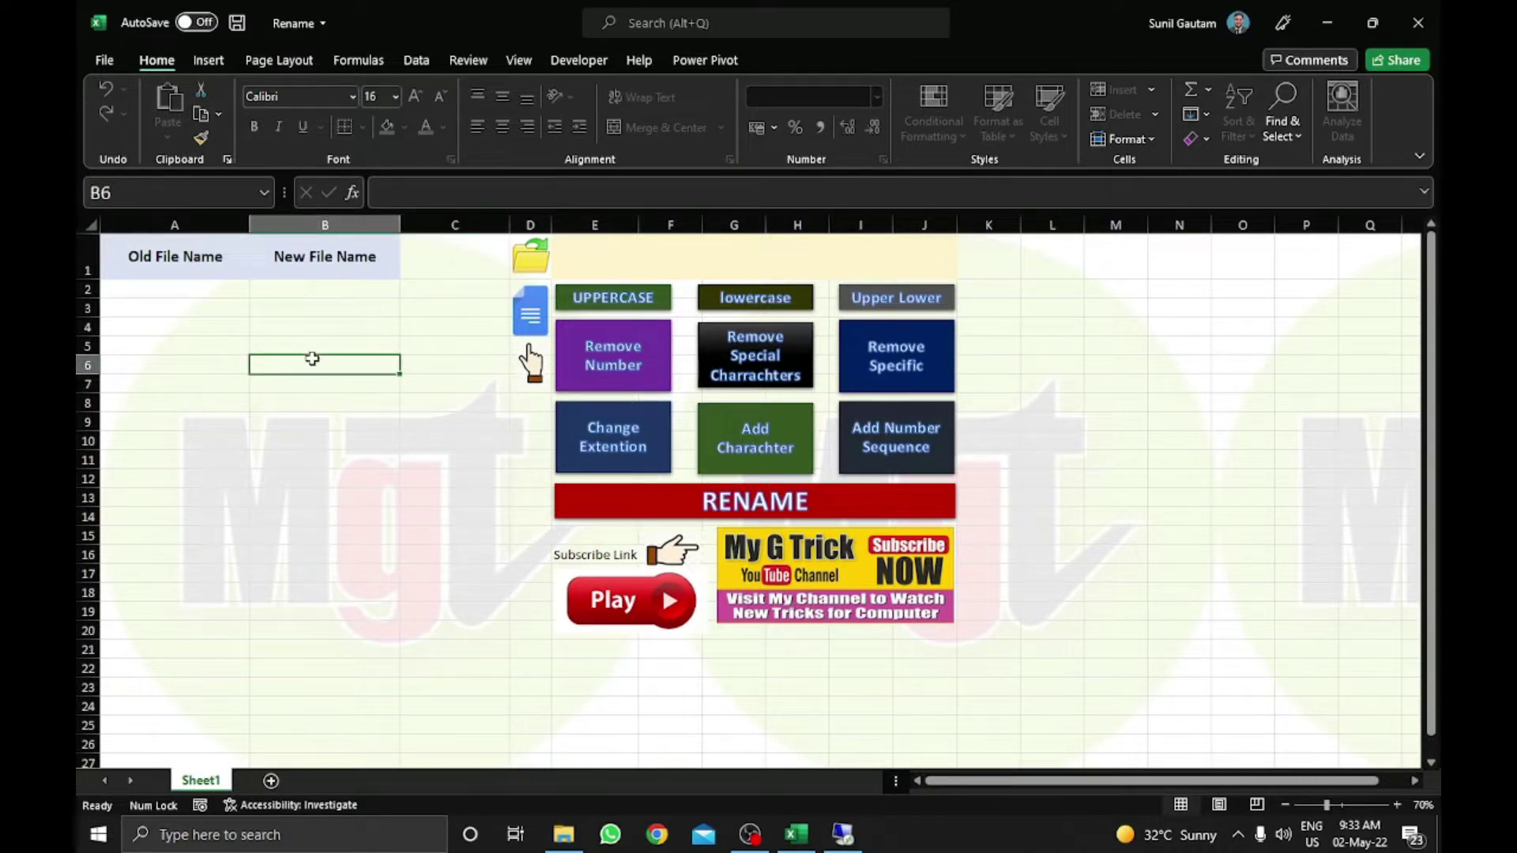
{"action": "left_click", "coordinate": [330, 418]}
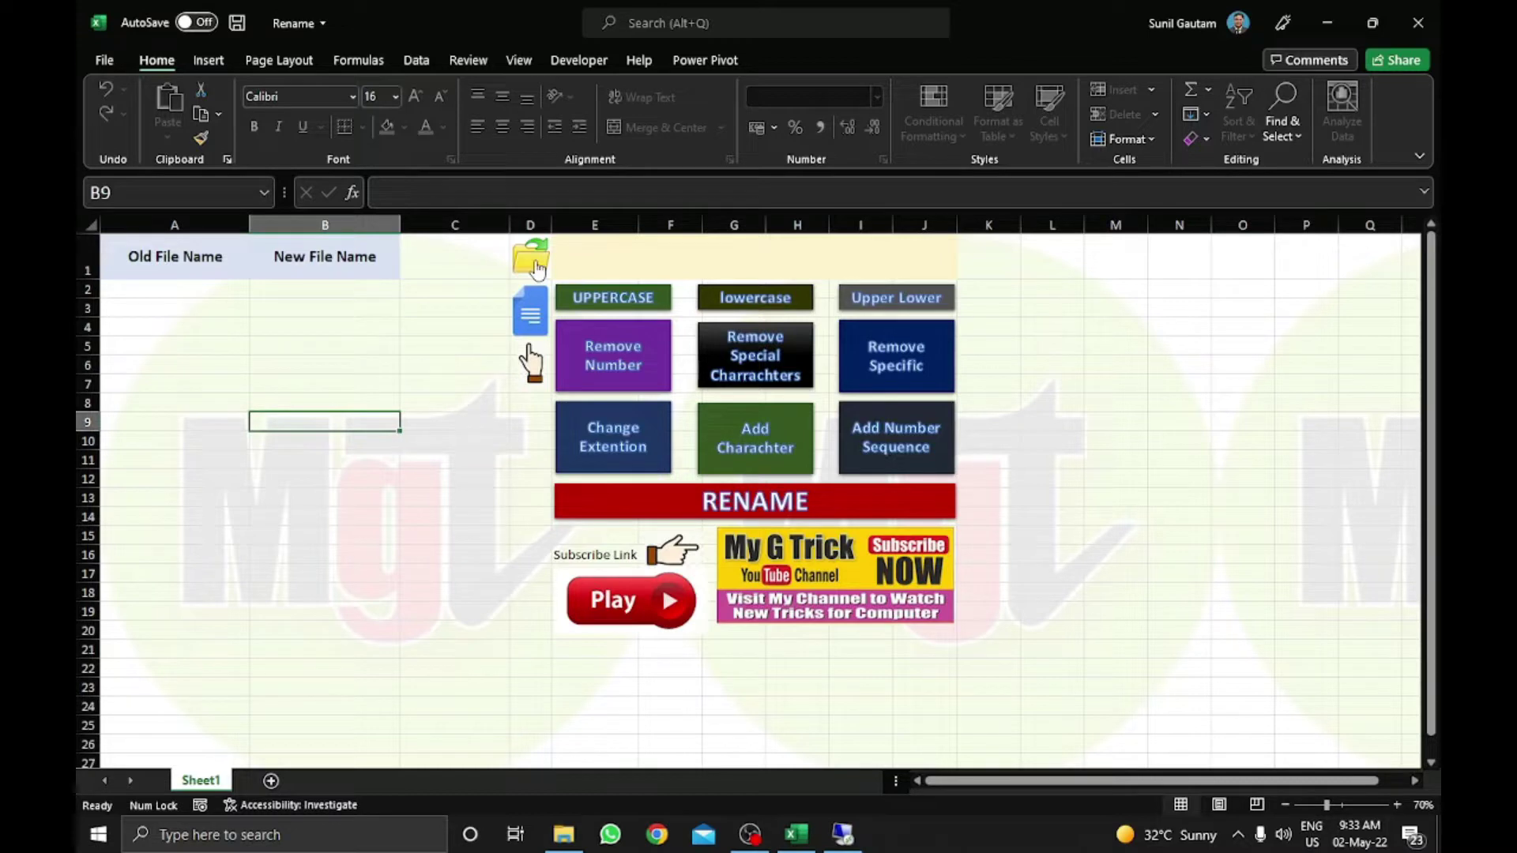
- Choose the PHOTOGRAPHS folder inside Project File Rename on the Desktop as the source folder for renaming
{"action": "left_click", "coordinate": [538, 267]}
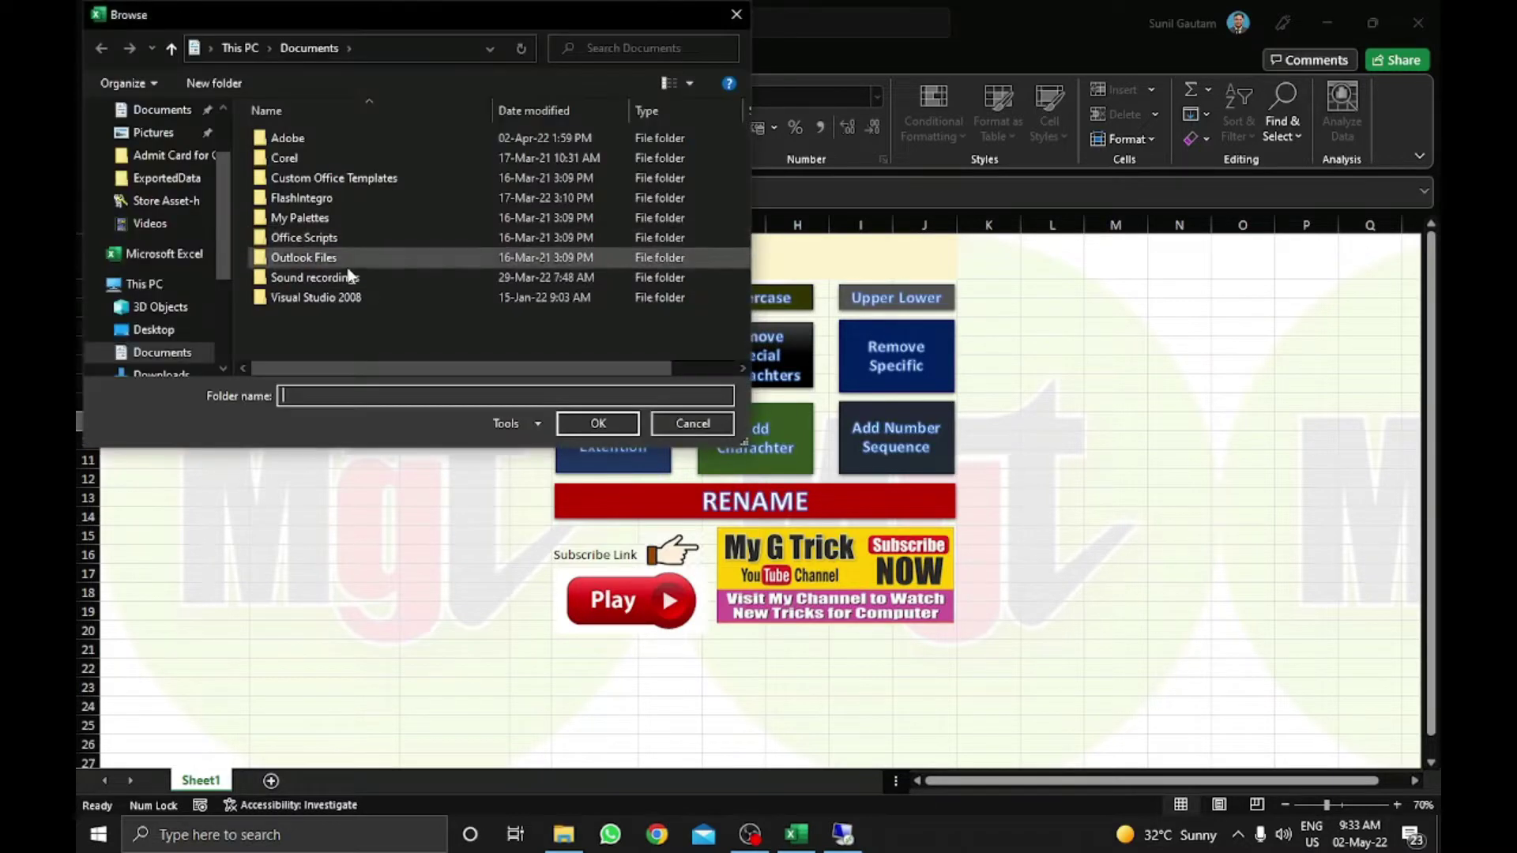
{"action": "scroll", "coordinate": [220, 202], "scroll_direction": "up", "scroll_amount": 2}
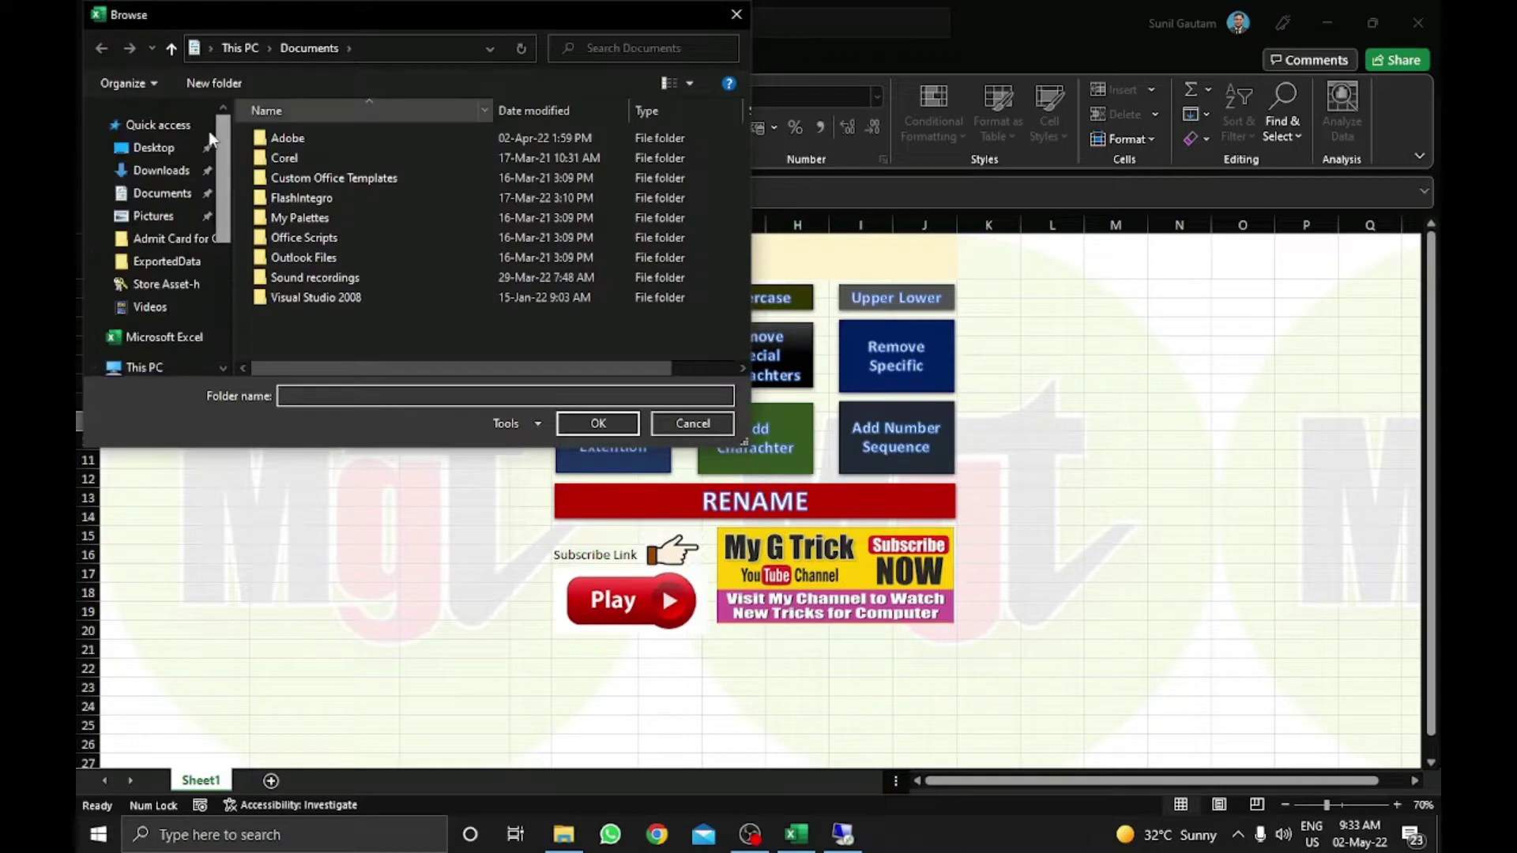
{"action": "left_click", "coordinate": [158, 150]}
{"action": "double_click", "coordinate": [478, 166]}
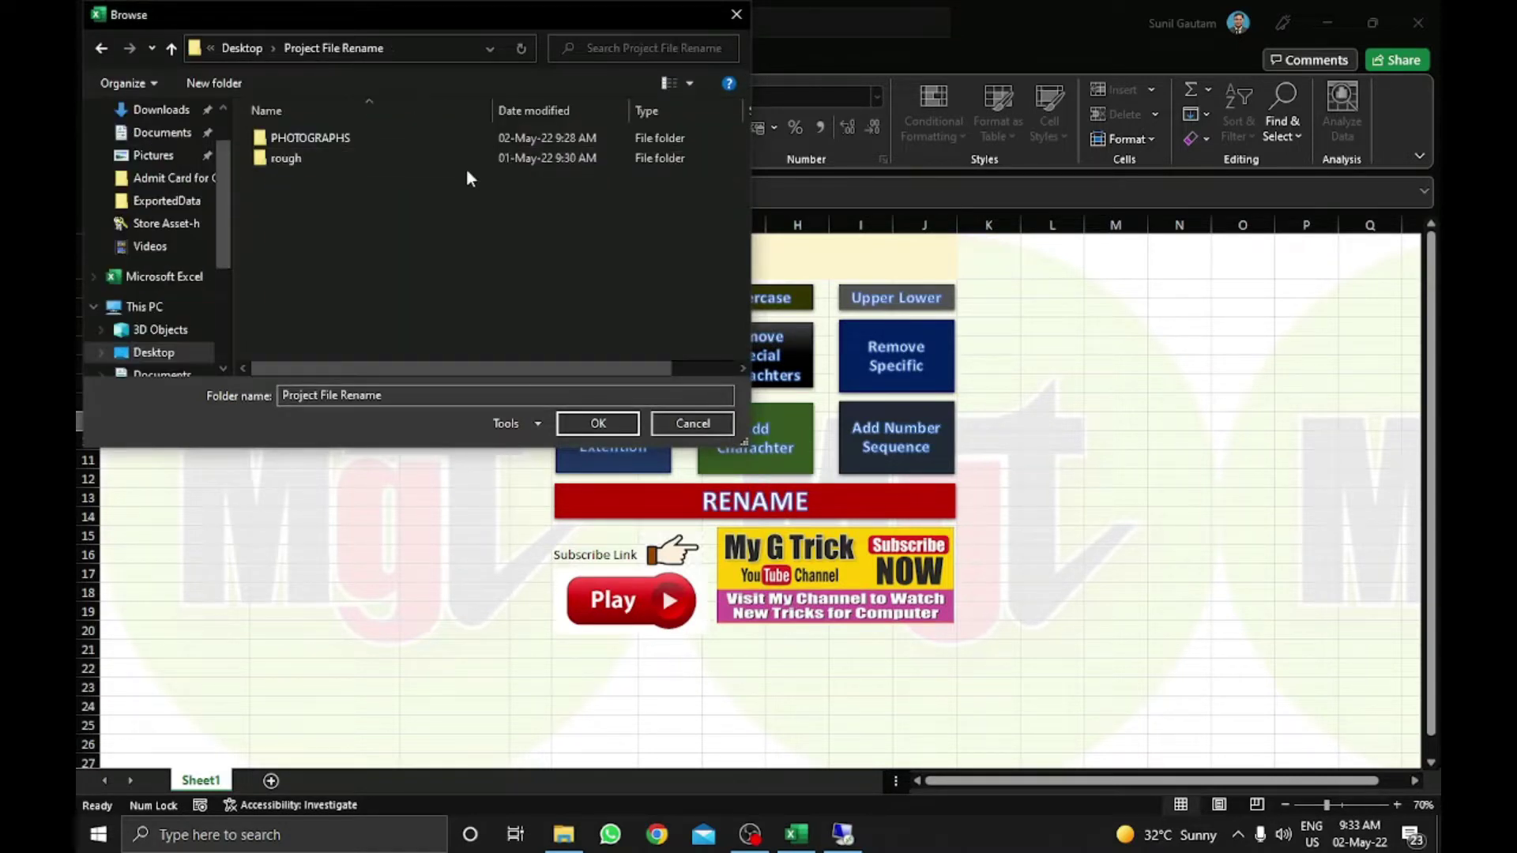
{"action": "double_click", "coordinate": [316, 137]}
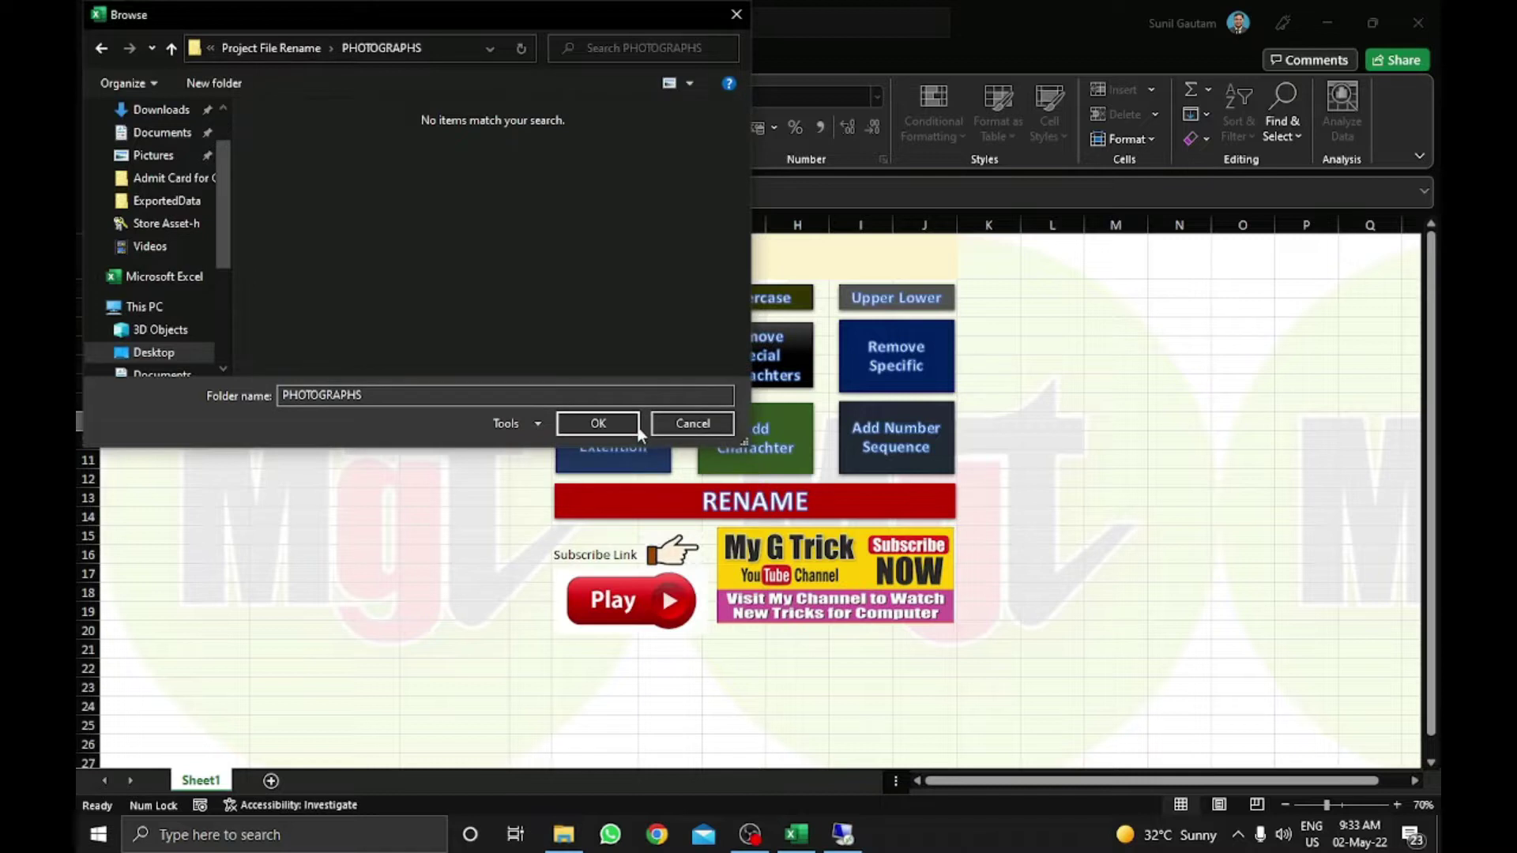
{"action": "left_click", "coordinate": [632, 427]}
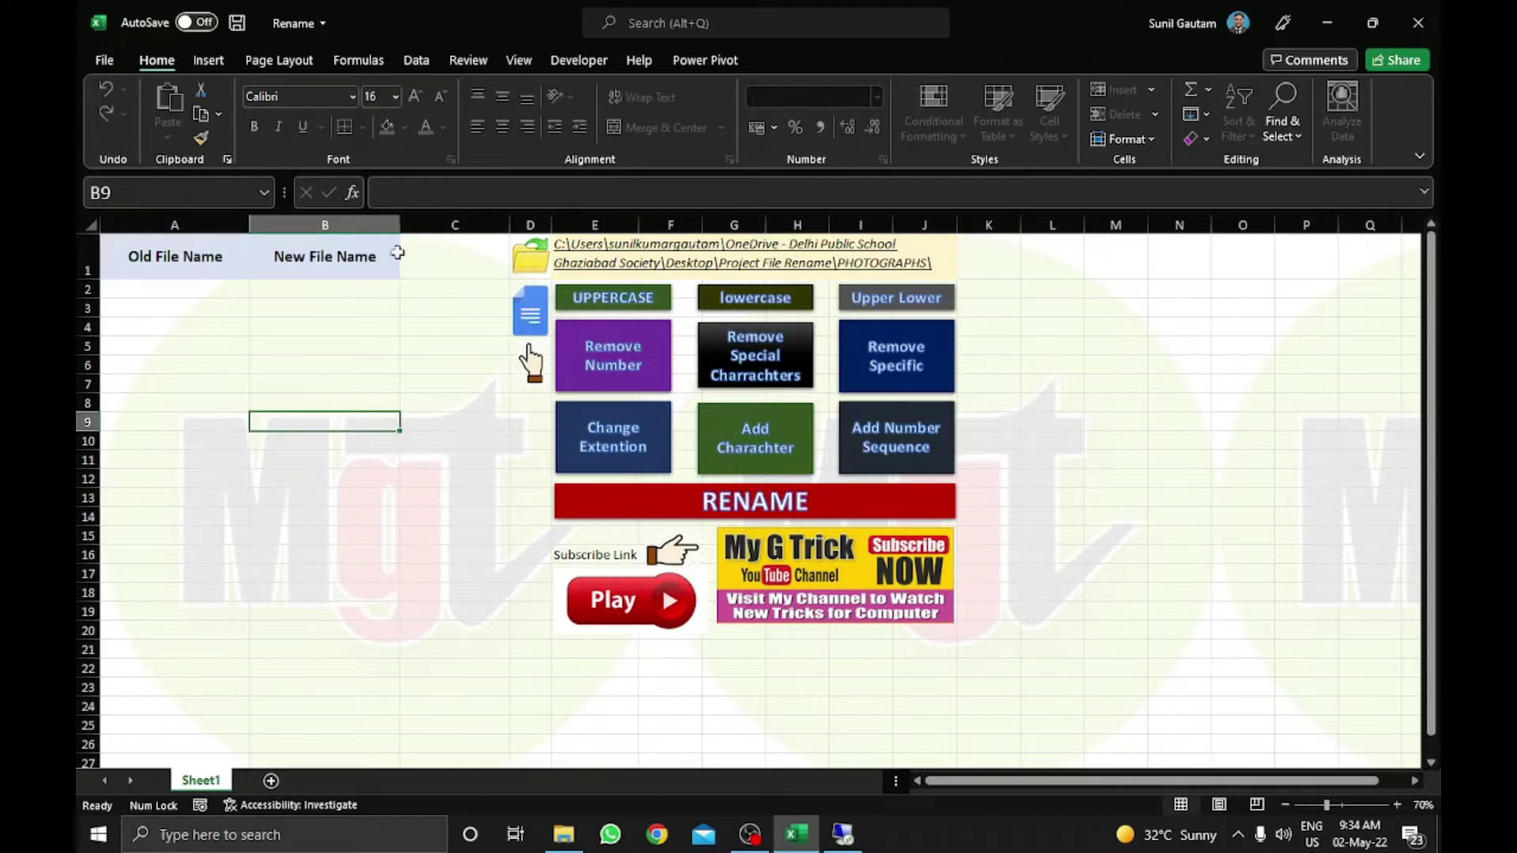
- Load the file names from the selected folder into the Old File Name column
{"action": "left_click_drag", "start_coordinate": [212, 285], "coordinate": [193, 557]}
{"action": "left_click", "coordinate": [342, 455]}
{"action": "left_click", "coordinate": [225, 294]}
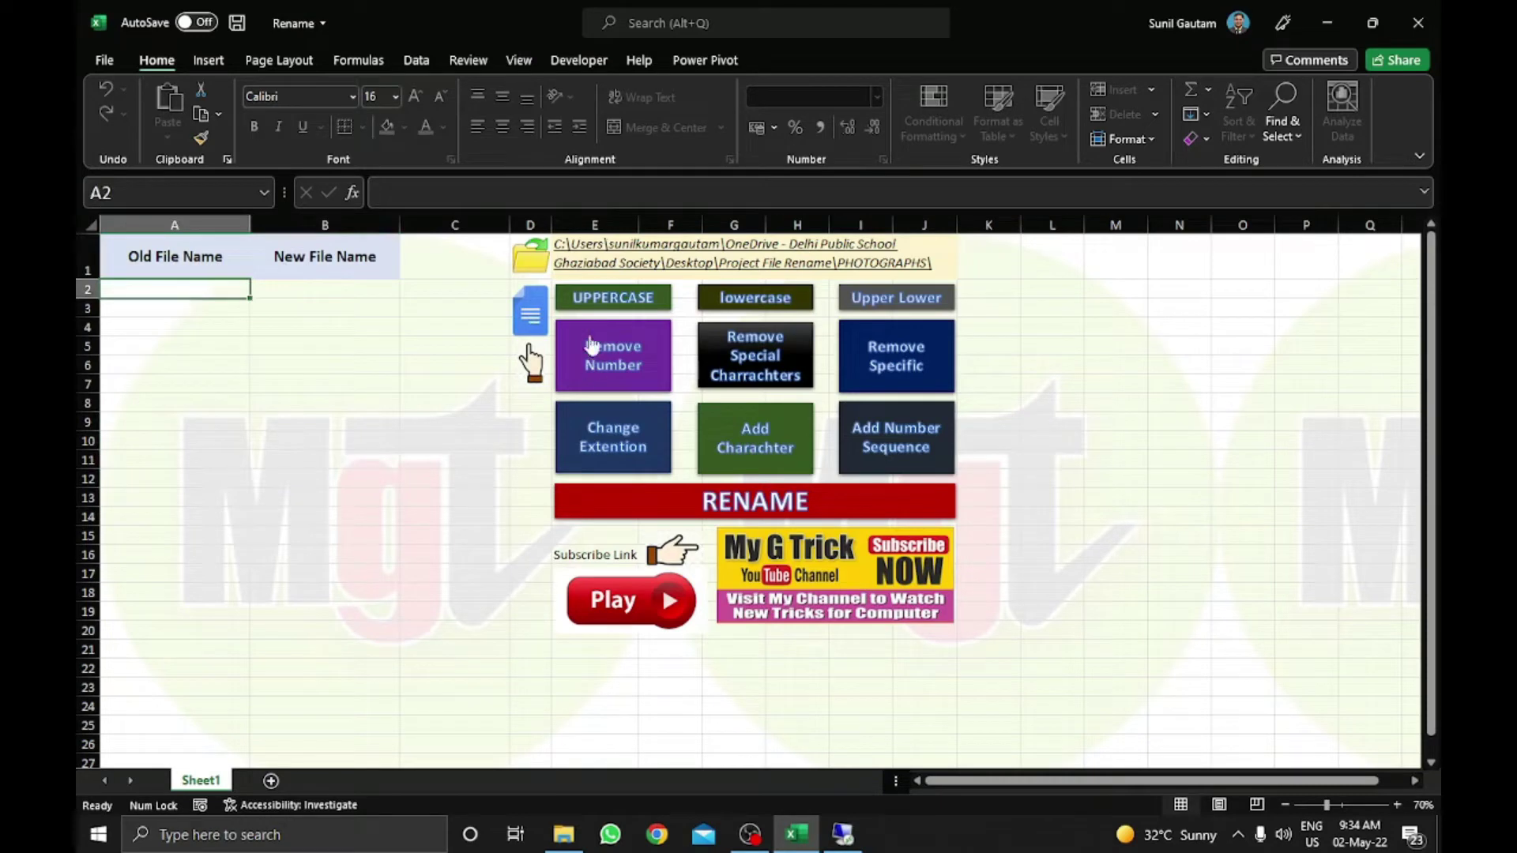
{"action": "left_click", "coordinate": [528, 313]}
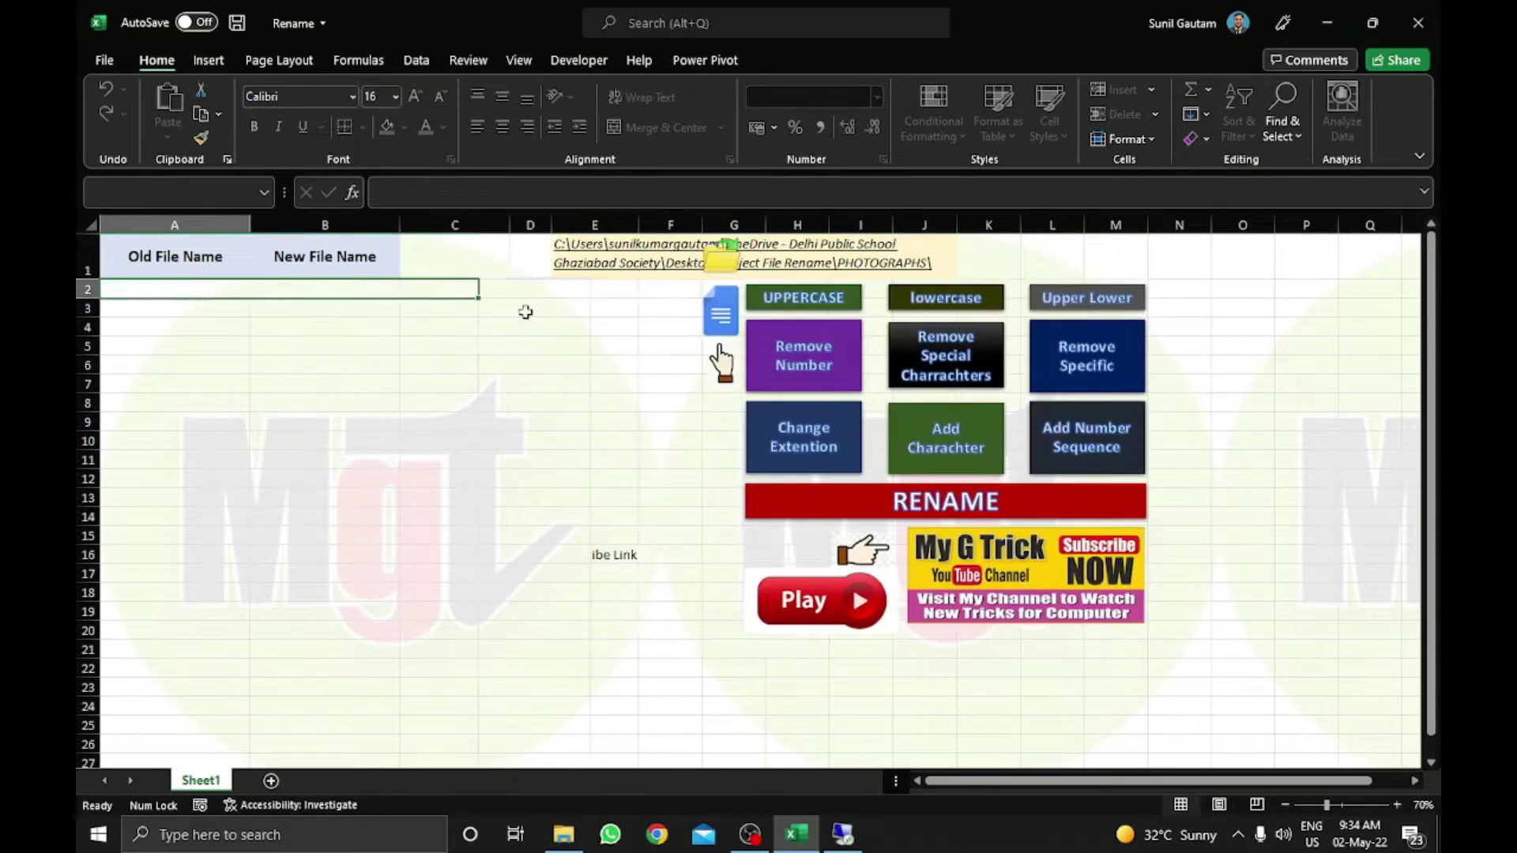
- Review the full list of imported file names in the Old File Name column
{"action": "left_click", "coordinate": [305, 366]}
{"action": "scroll", "coordinate": [285, 572], "scroll_direction": "down", "scroll_amount": 6}
{"action": "scroll", "coordinate": [285, 572], "scroll_direction": "up", "scroll_amount": 6}
{"action": "left_click", "coordinate": [548, 369]}
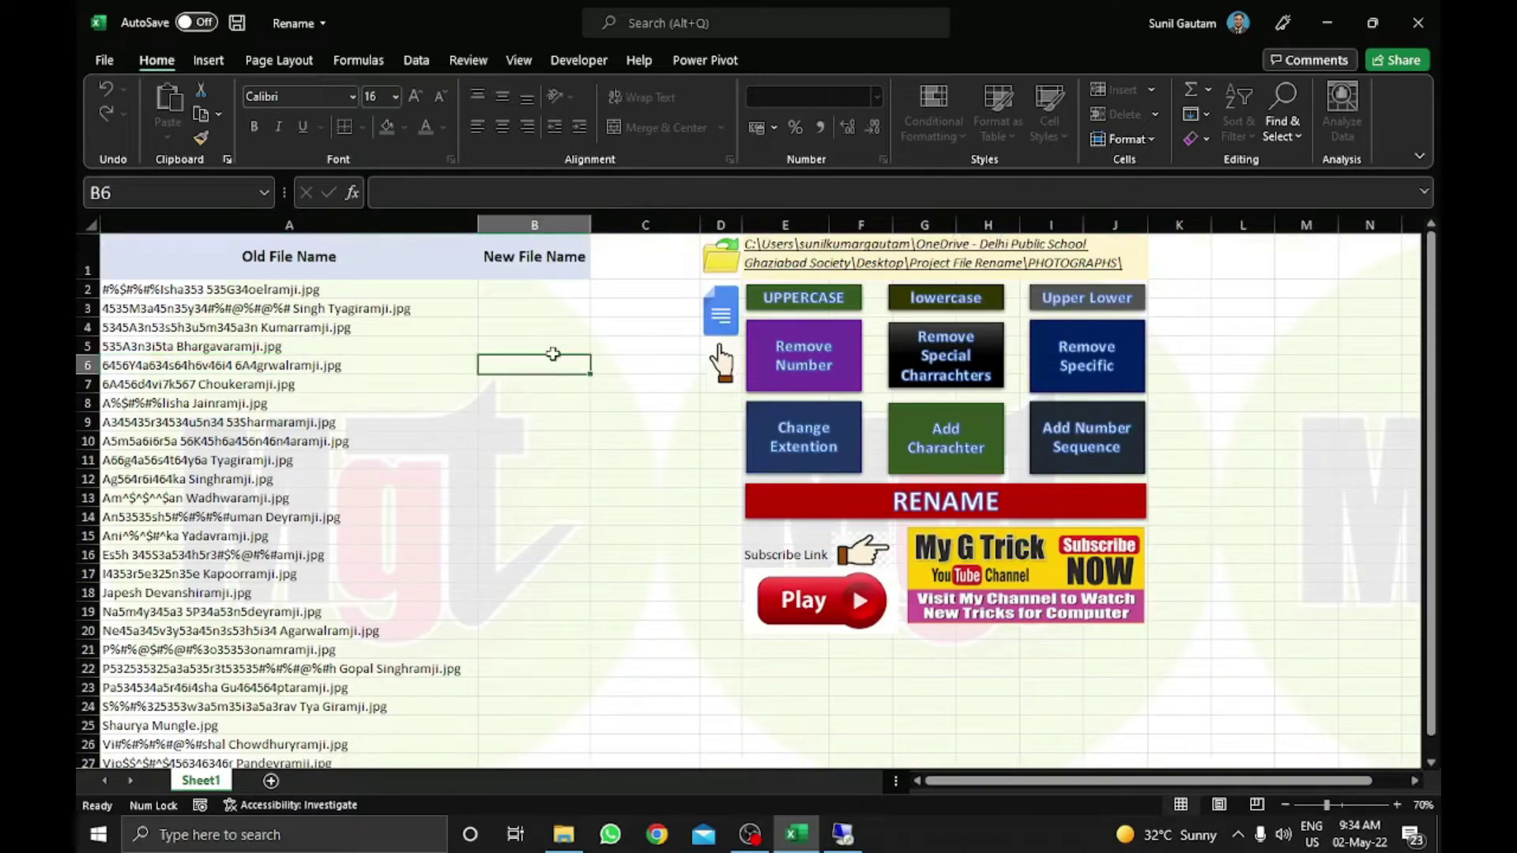
{"action": "left_click", "coordinate": [616, 319]}
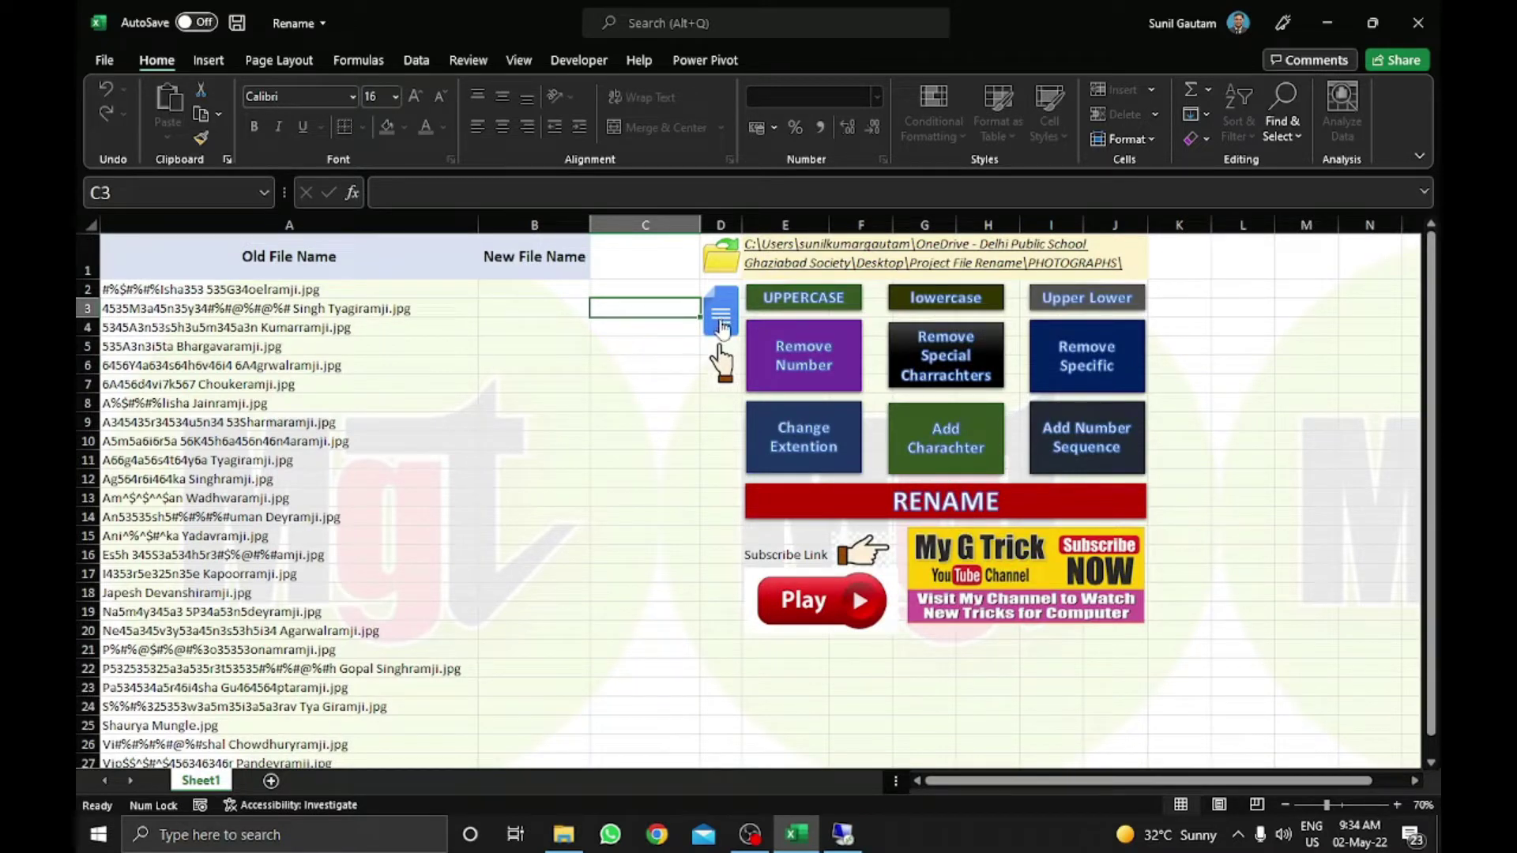
{"action": "left_click", "coordinate": [645, 374]}
{"action": "left_click", "coordinate": [615, 329]}
{"action": "left_click", "coordinate": [619, 407]}
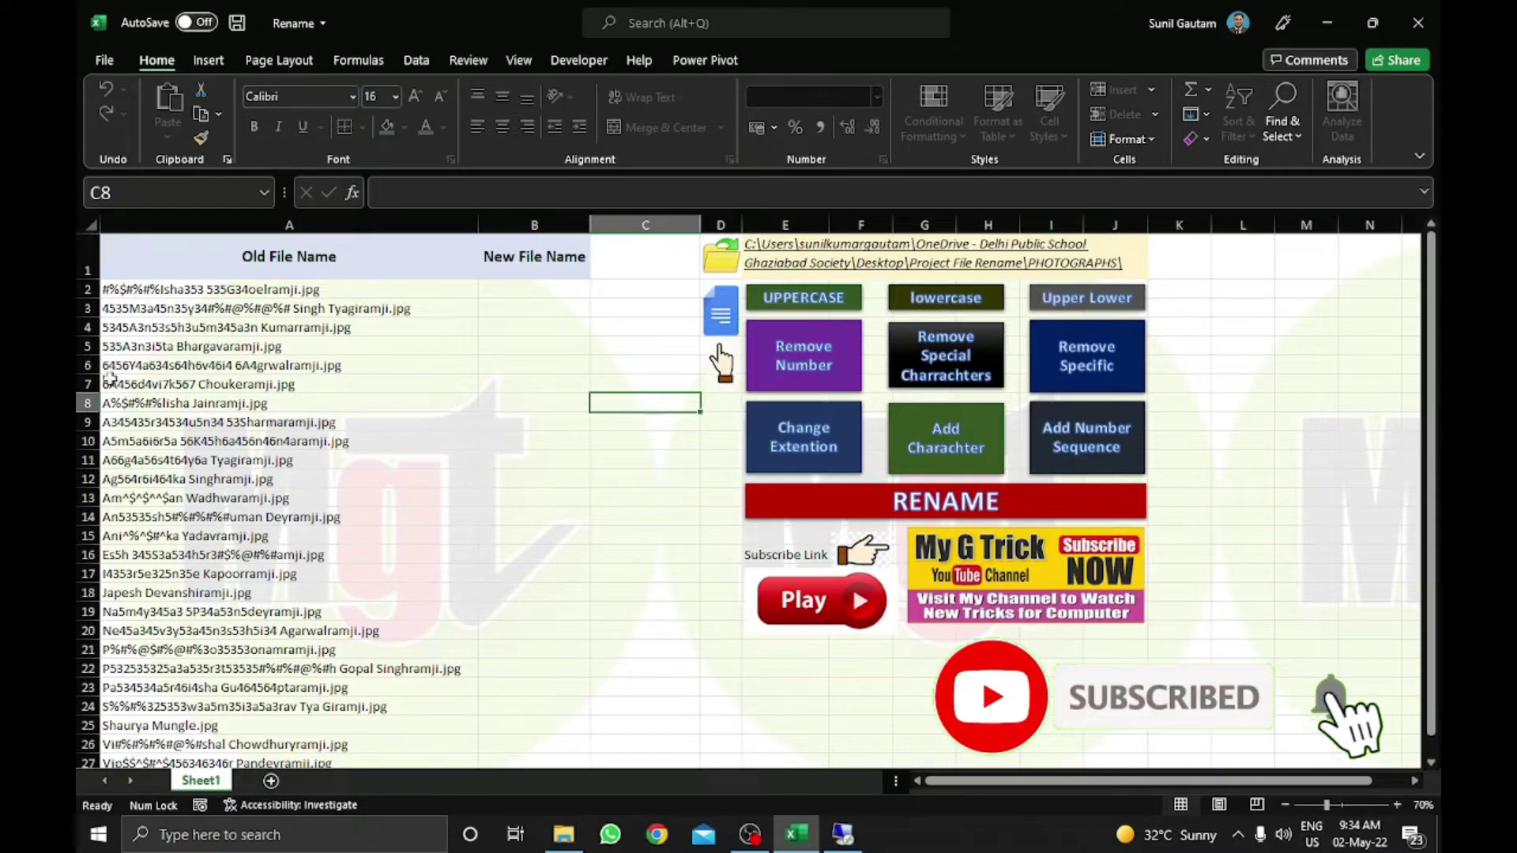
- Generate new file names with the special characters removed and check the New File Name column
{"action": "left_click", "coordinate": [936, 346]}
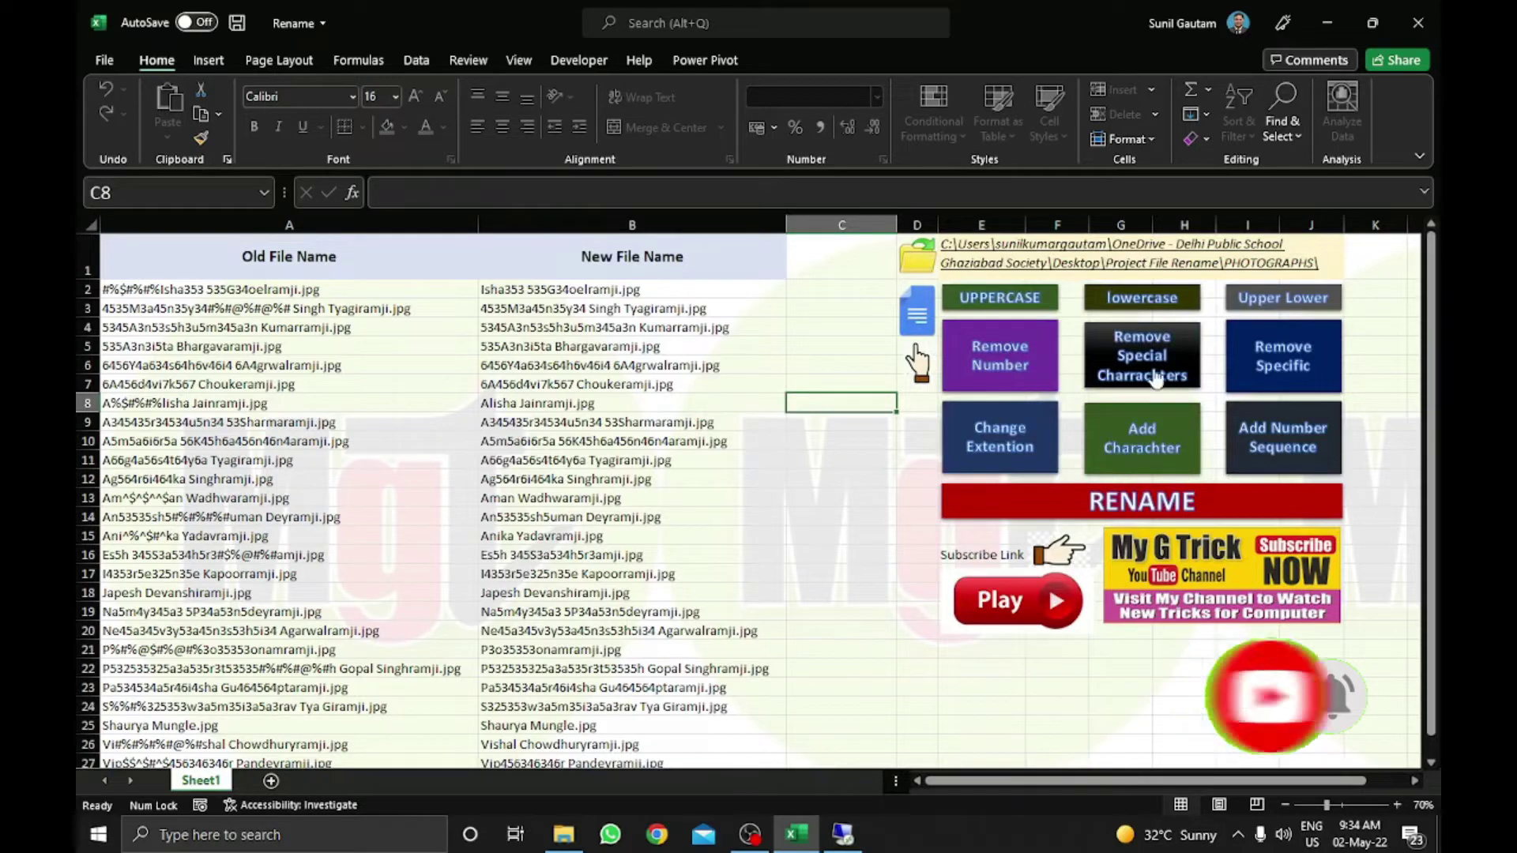
{"action": "scroll", "coordinate": [678, 559], "scroll_direction": "down", "scroll_amount": 4}
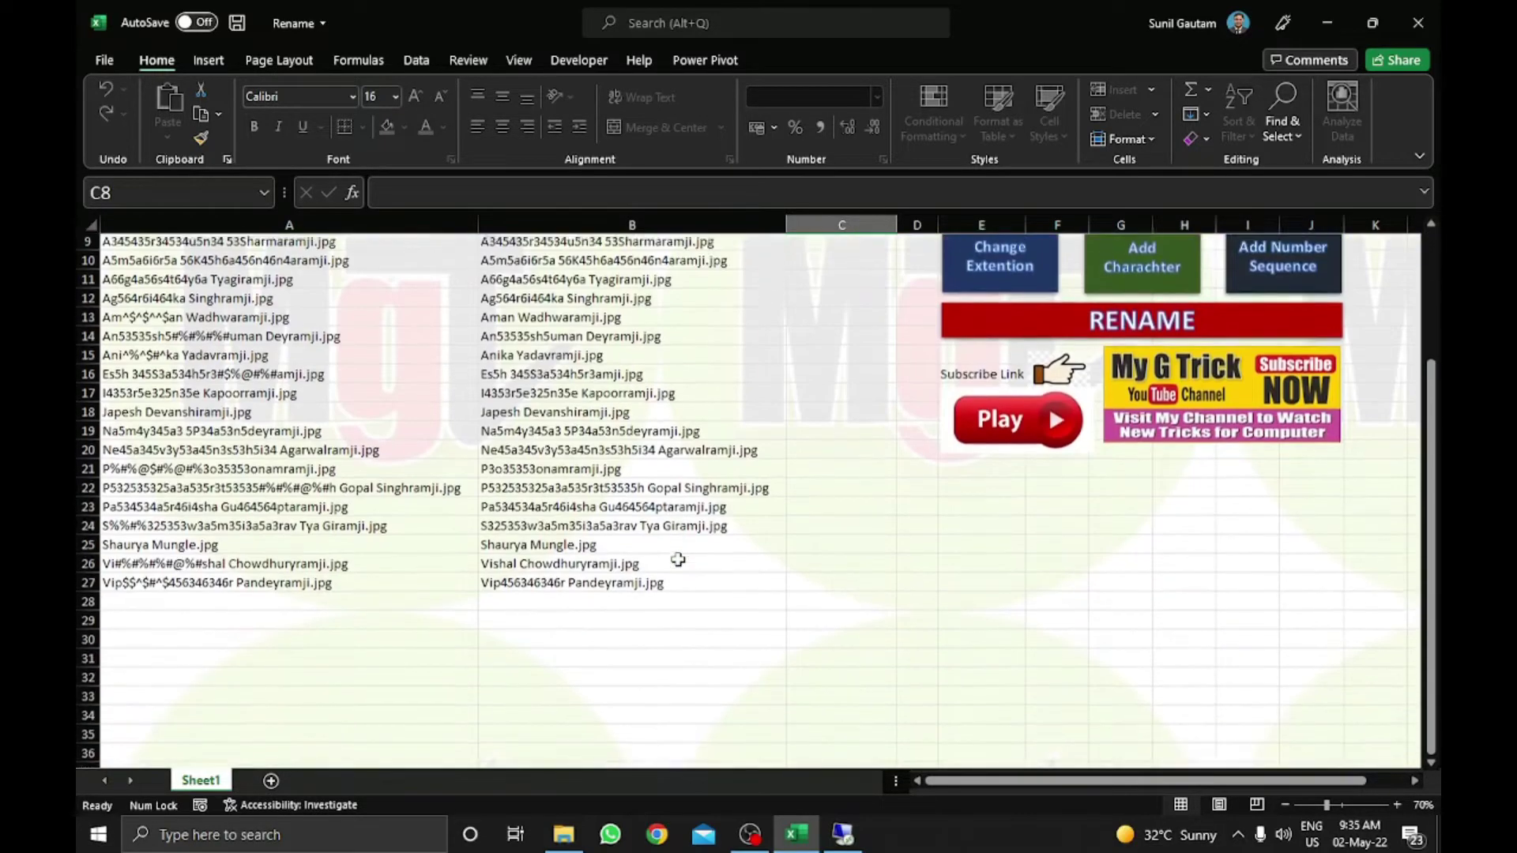
{"action": "scroll", "coordinate": [681, 579], "scroll_direction": "up", "scroll_amount": 4}
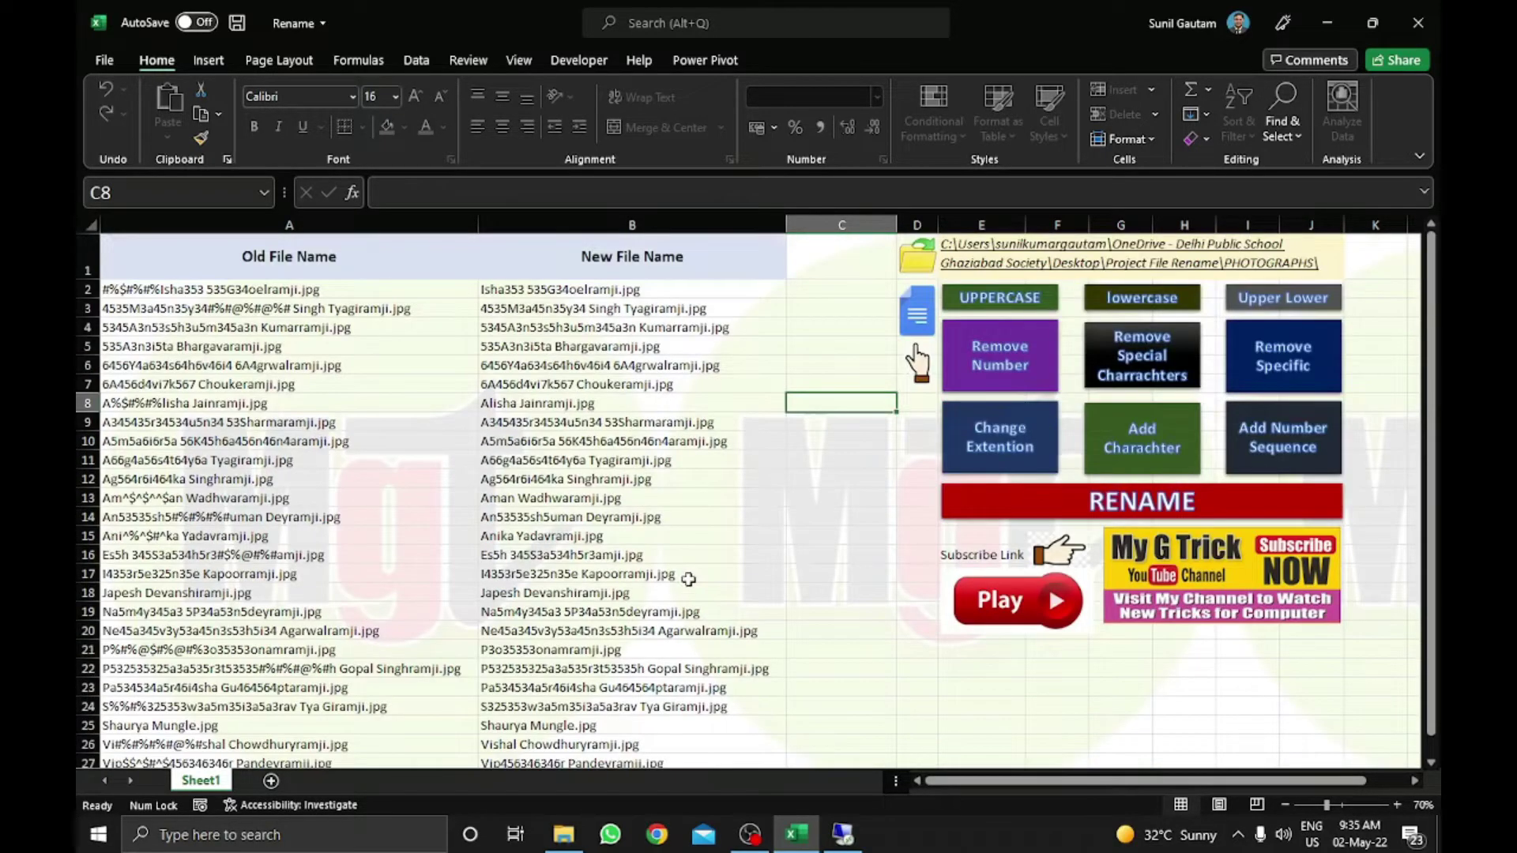
- Rename the photo files using the New File Name column and check them in the PHOTOGRAPHS folder in File Explorer
{"action": "left_click", "coordinate": [1130, 503]}
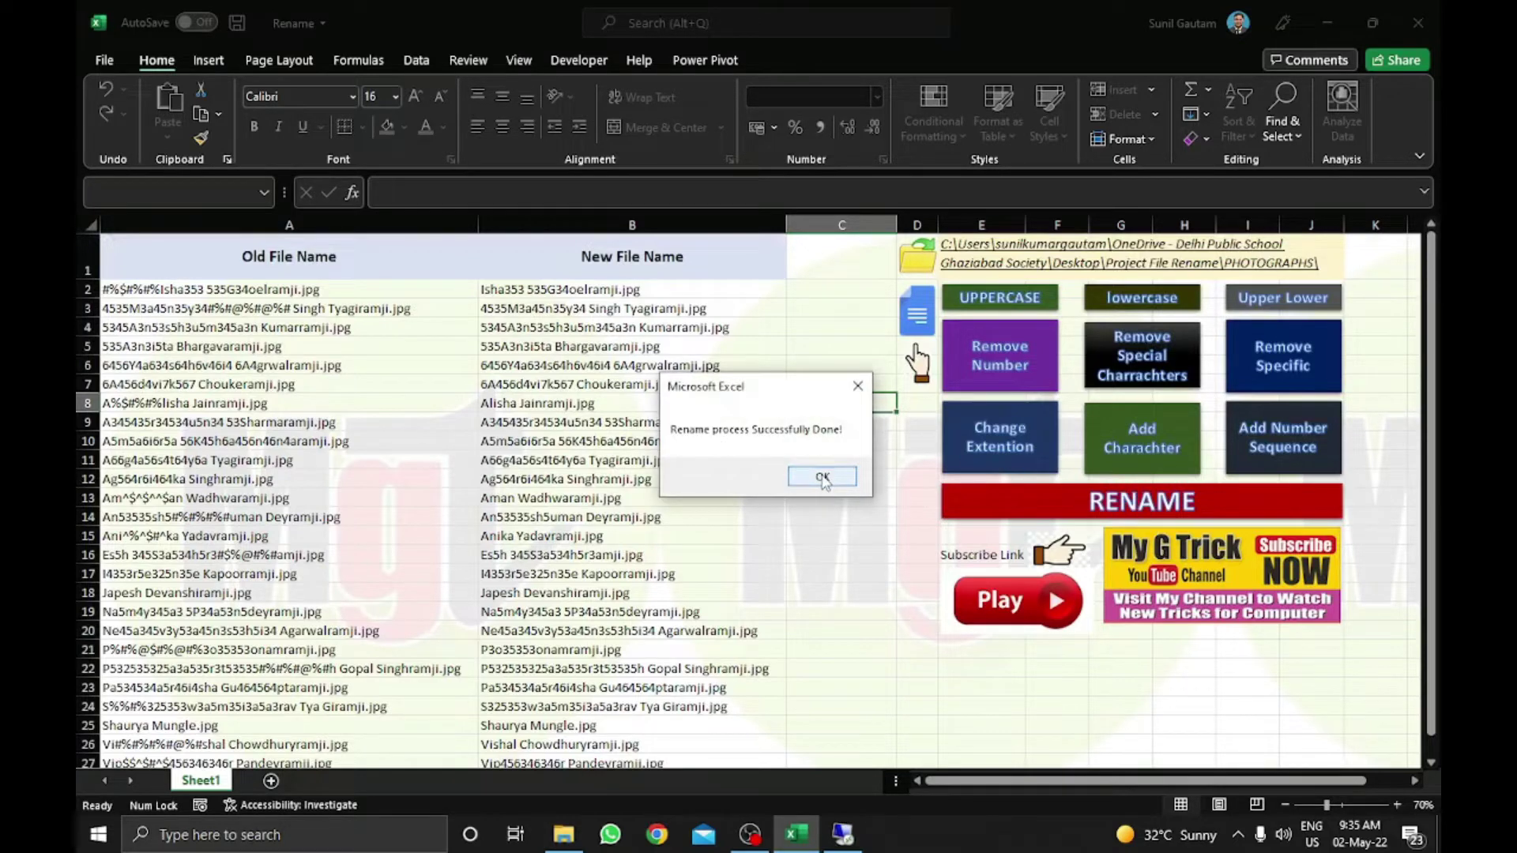
{"action": "left_click", "coordinate": [822, 477]}
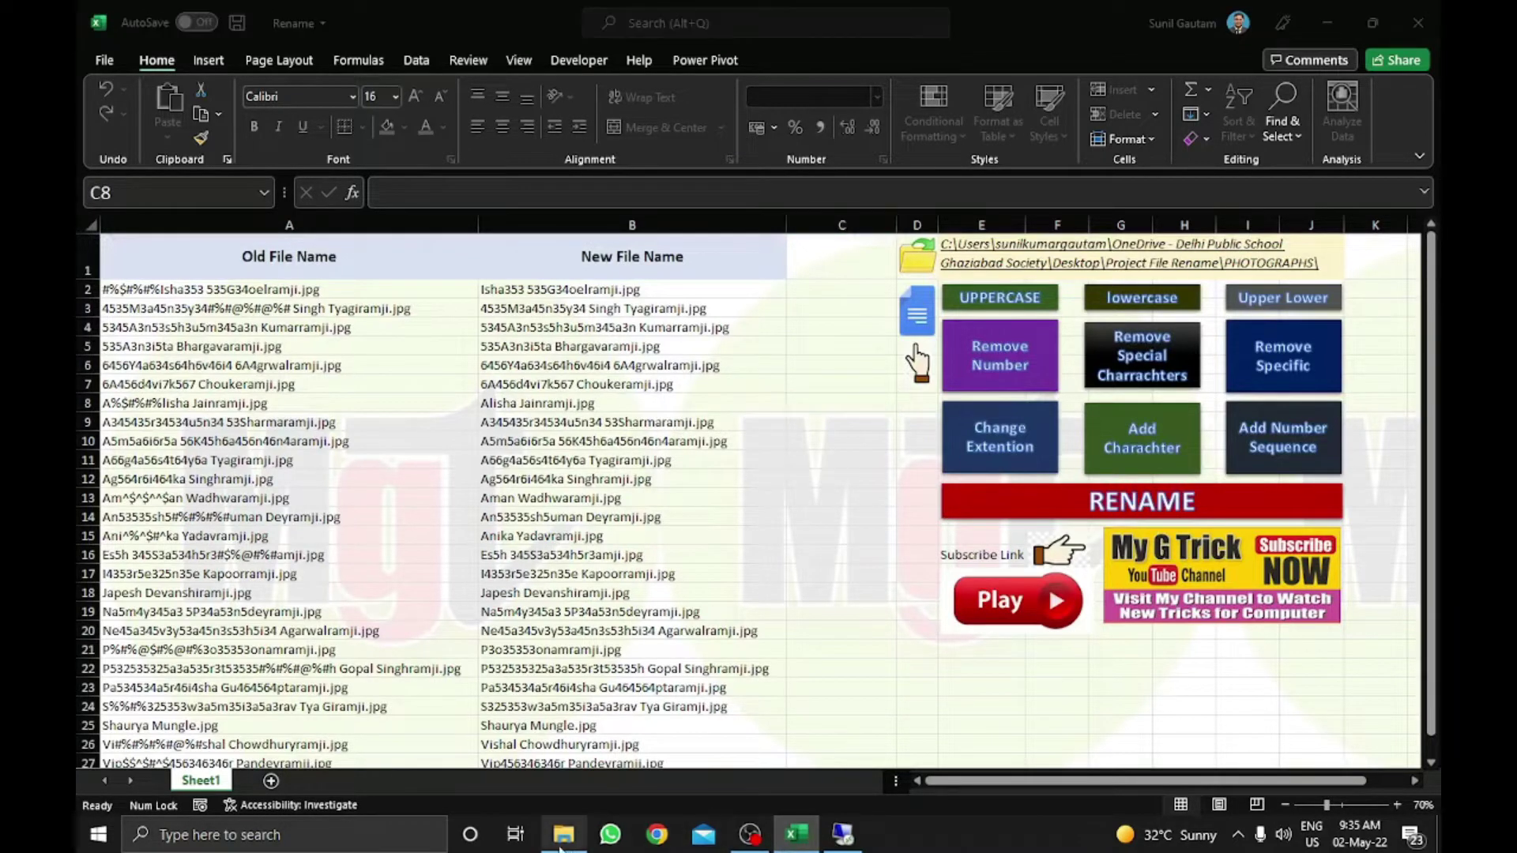
{"action": "left_click", "coordinate": [563, 834]}
{"action": "double_click", "coordinate": [342, 126]}
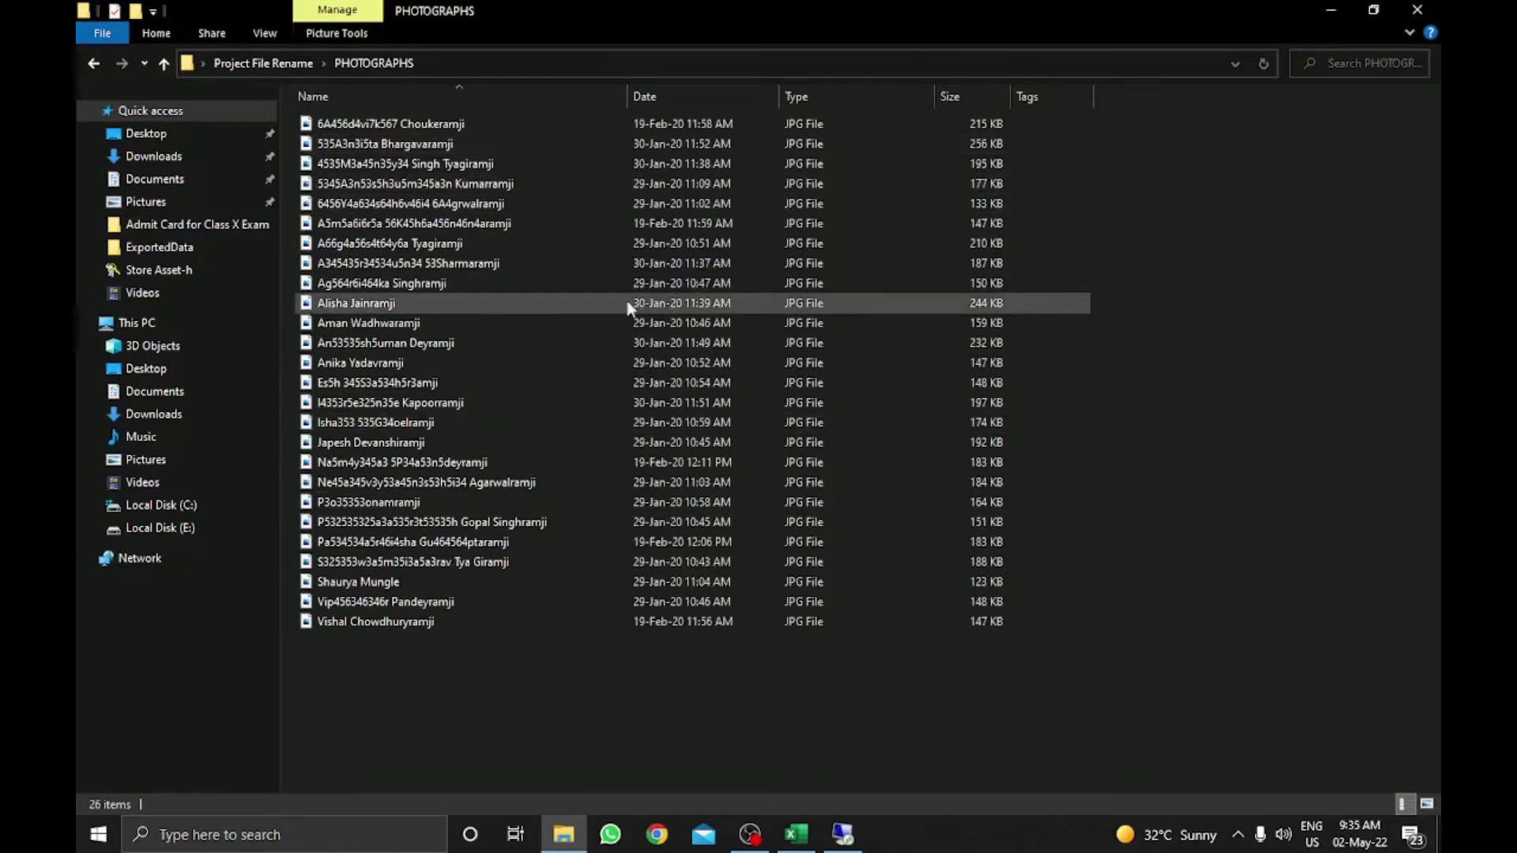
{"action": "left_click", "coordinate": [797, 834]}
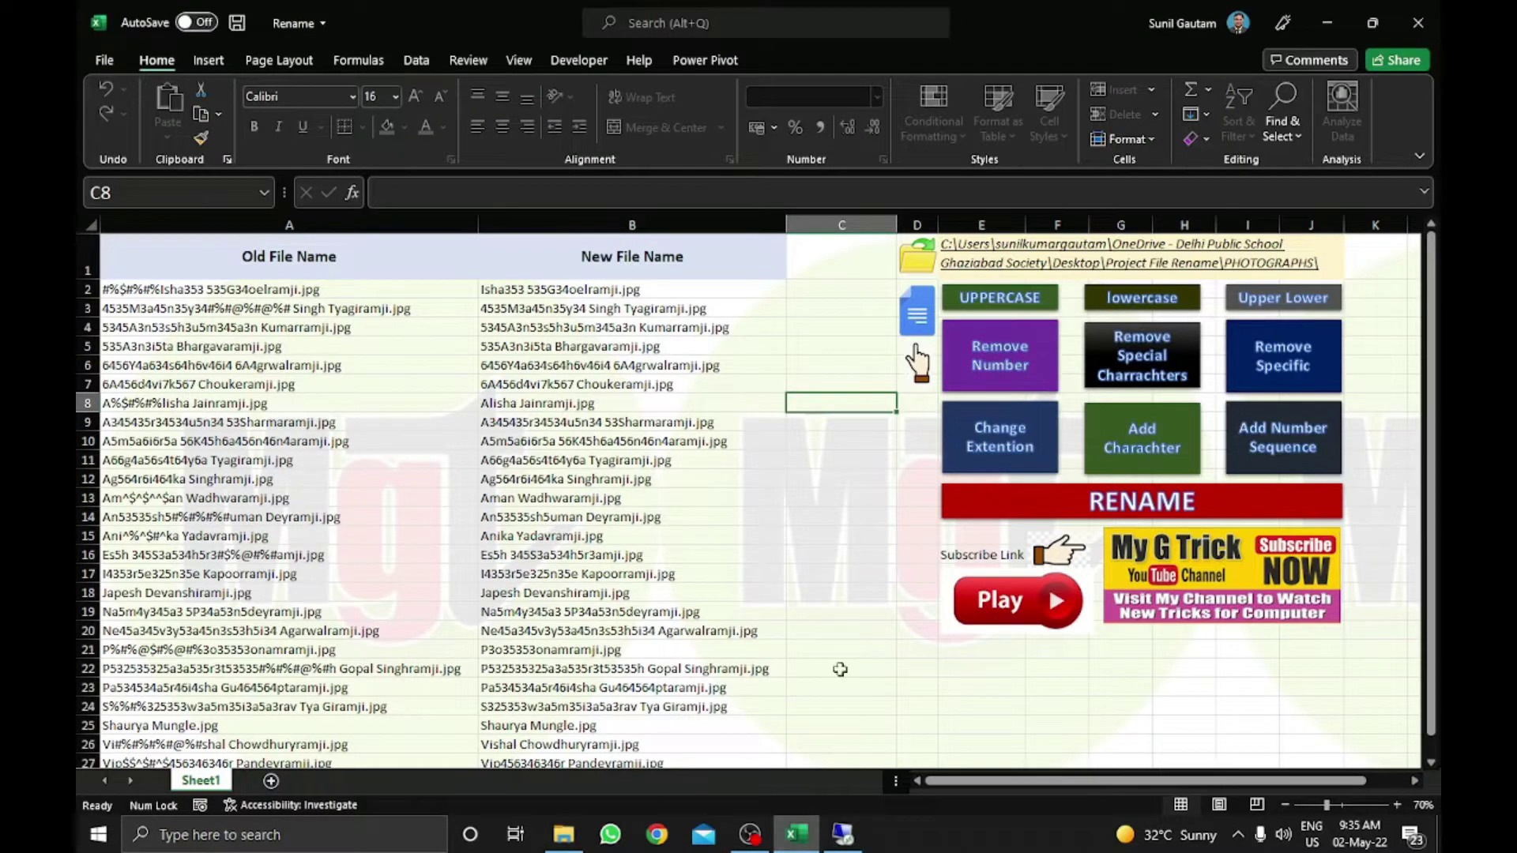
- Try removing numbers from the outdated list of names, and reload the current file names from the folder
{"action": "left_click", "coordinate": [1030, 377]}
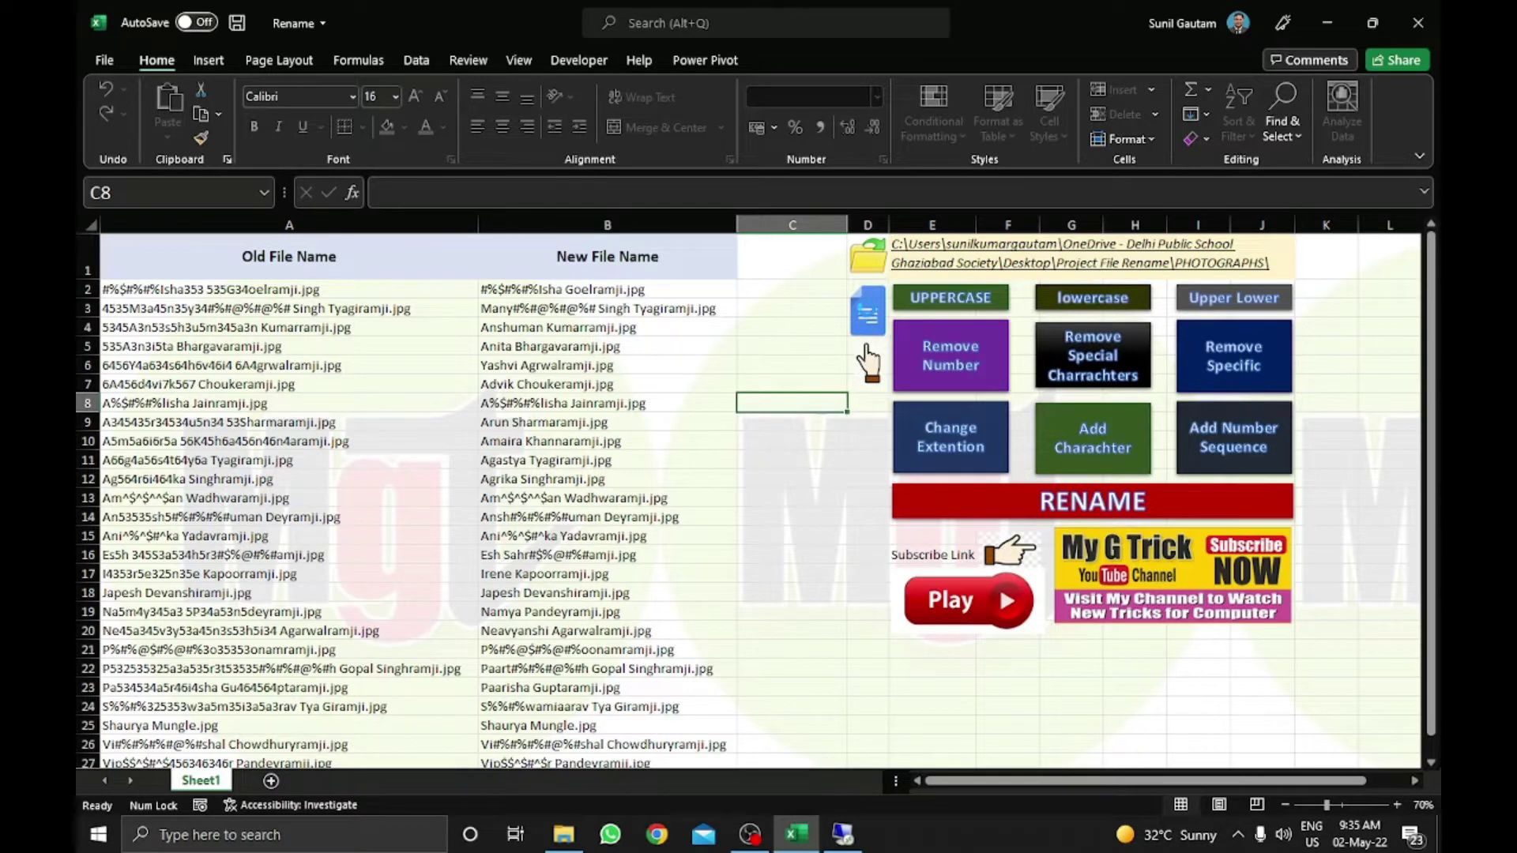
{"action": "left_click", "coordinate": [867, 312]}
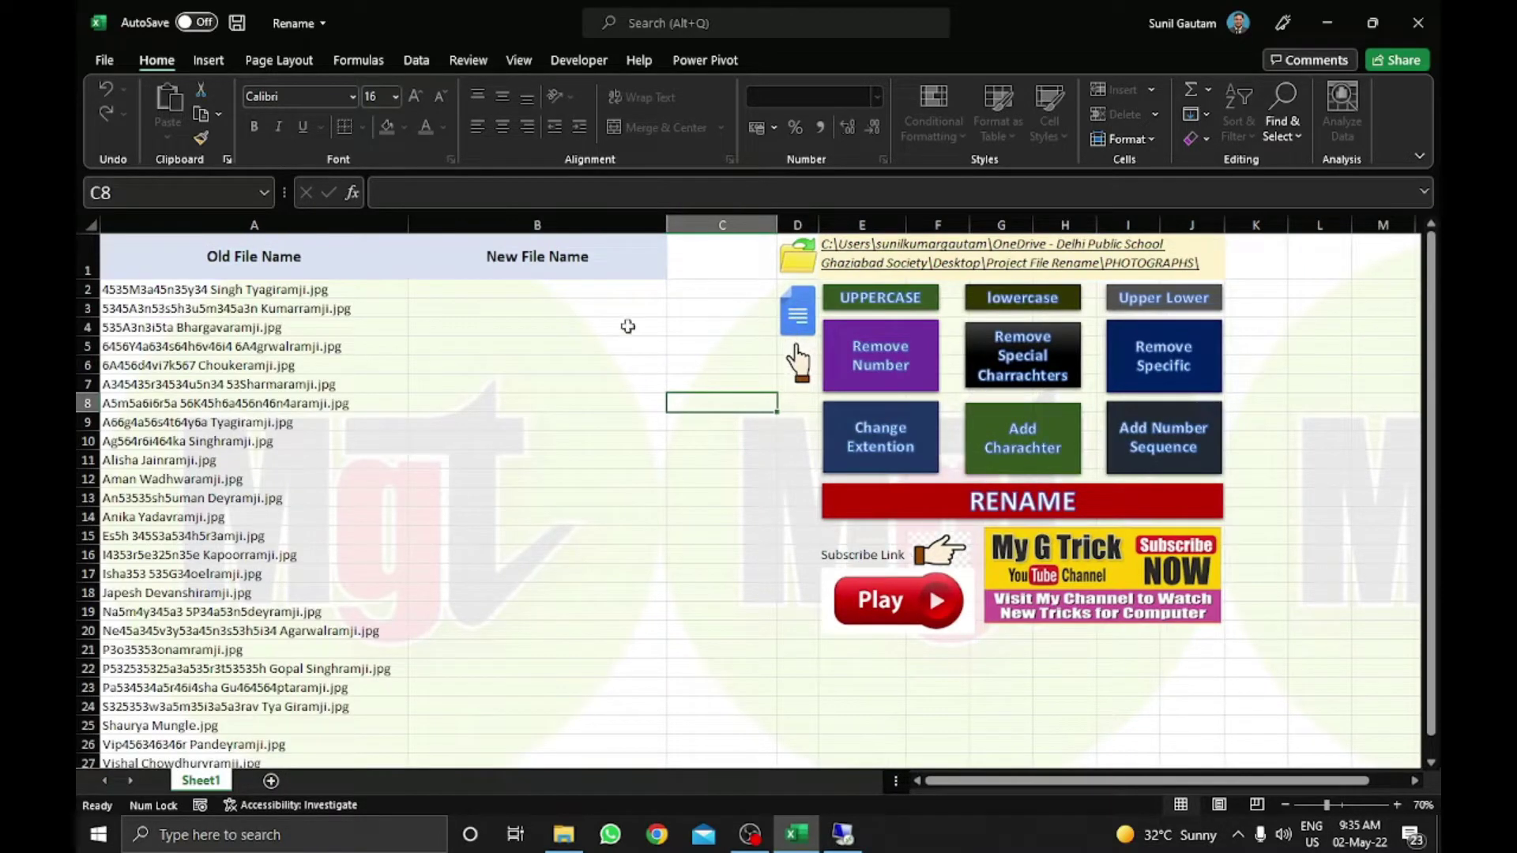
- Generate new file names with the numbers removed and check the New File Name column
{"action": "scroll", "coordinate": [297, 612], "scroll_direction": "down", "scroll_amount": 5}
{"action": "scroll", "coordinate": [297, 612], "scroll_direction": "up", "scroll_amount": 5}
{"action": "left_click", "coordinate": [913, 366]}
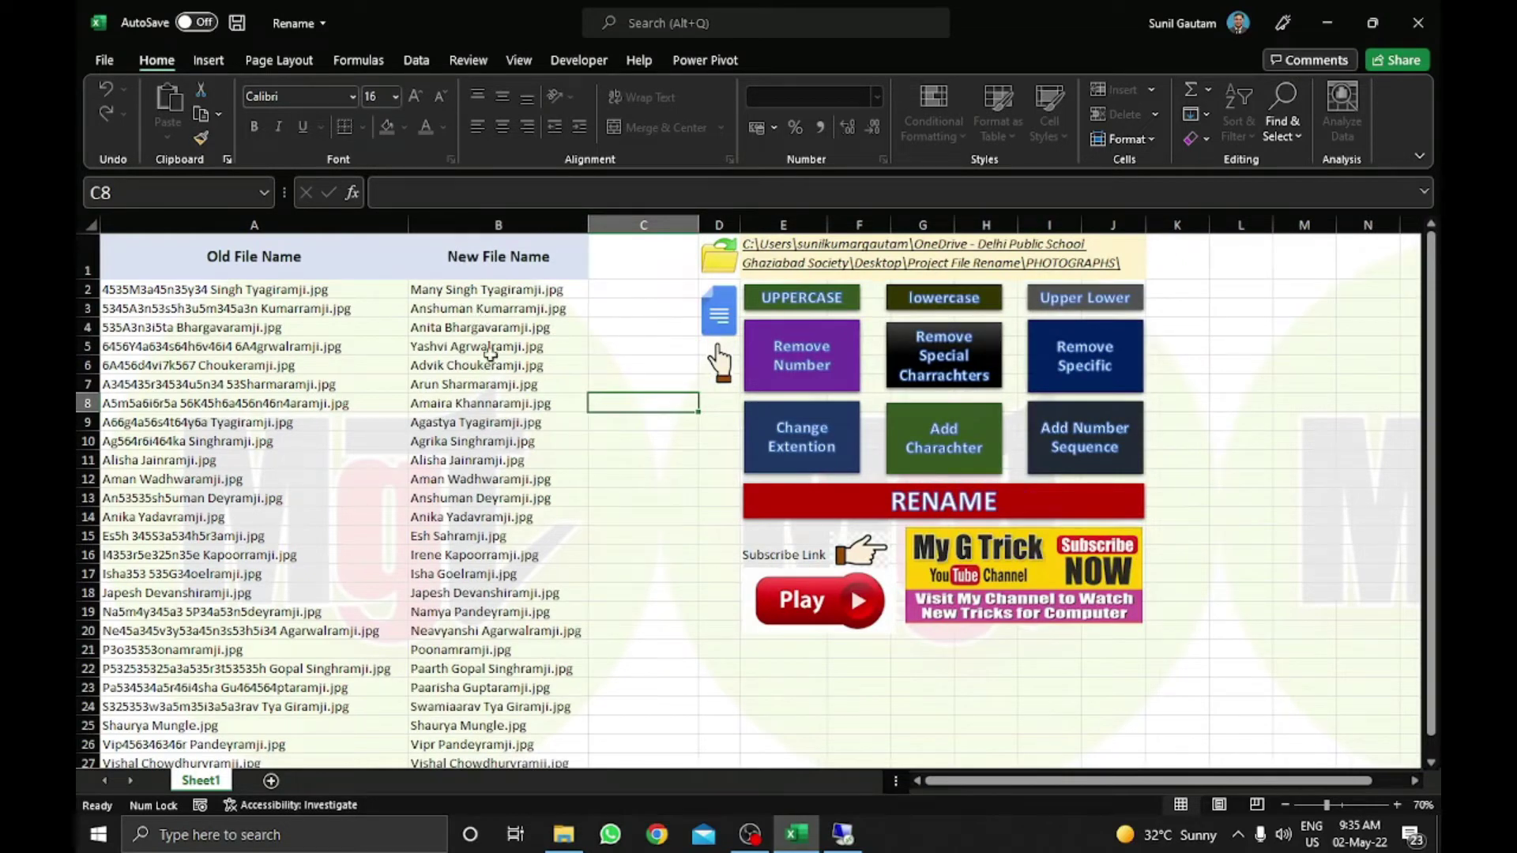
{"action": "scroll", "coordinate": [456, 598], "scroll_direction": "down", "scroll_amount": 3}
{"action": "scroll", "coordinate": [455, 599], "scroll_direction": "up", "scroll_amount": 3}
- Rename the photo files to the number-free names, switch to File Explorer and refresh the PHOTOGRAPHS folder to check them
{"action": "left_click", "coordinate": [926, 502]}
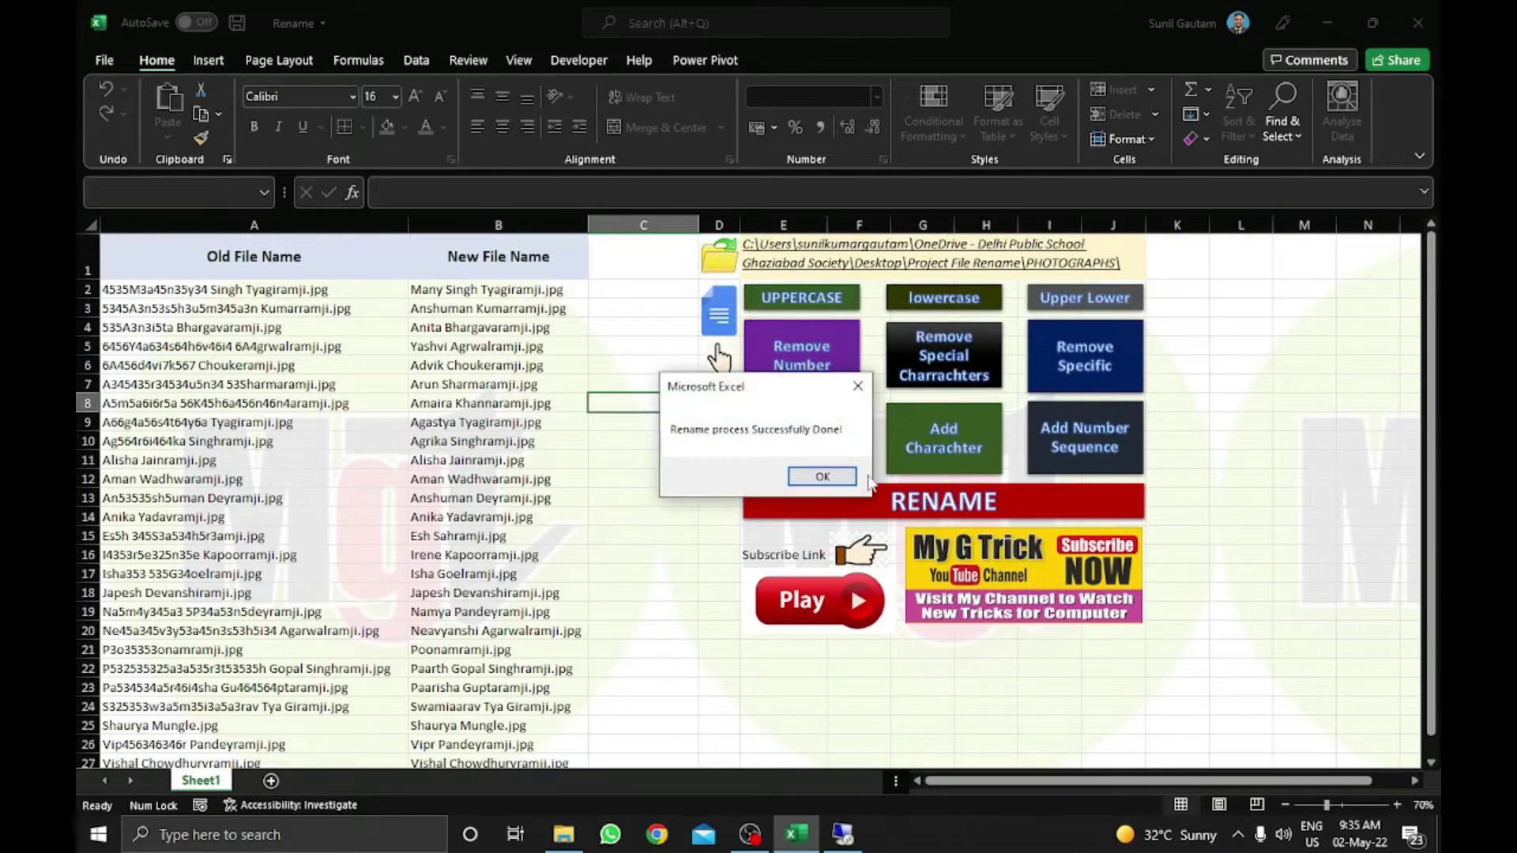
{"action": "left_click", "coordinate": [822, 477]}
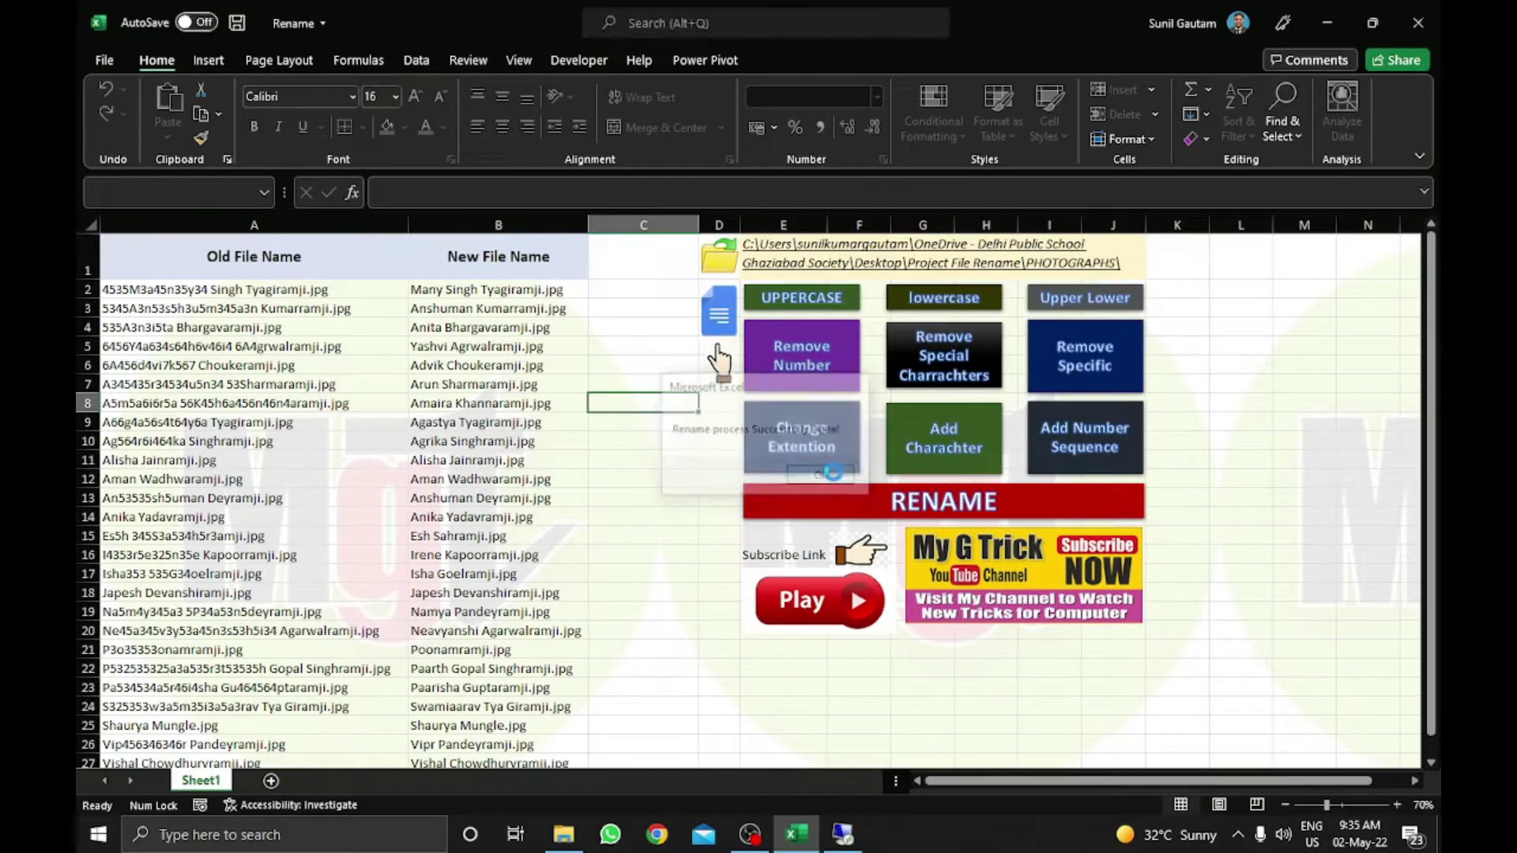
{"action": "left_click", "coordinate": [563, 835]}
{"action": "right_click", "coordinate": [349, 675]}
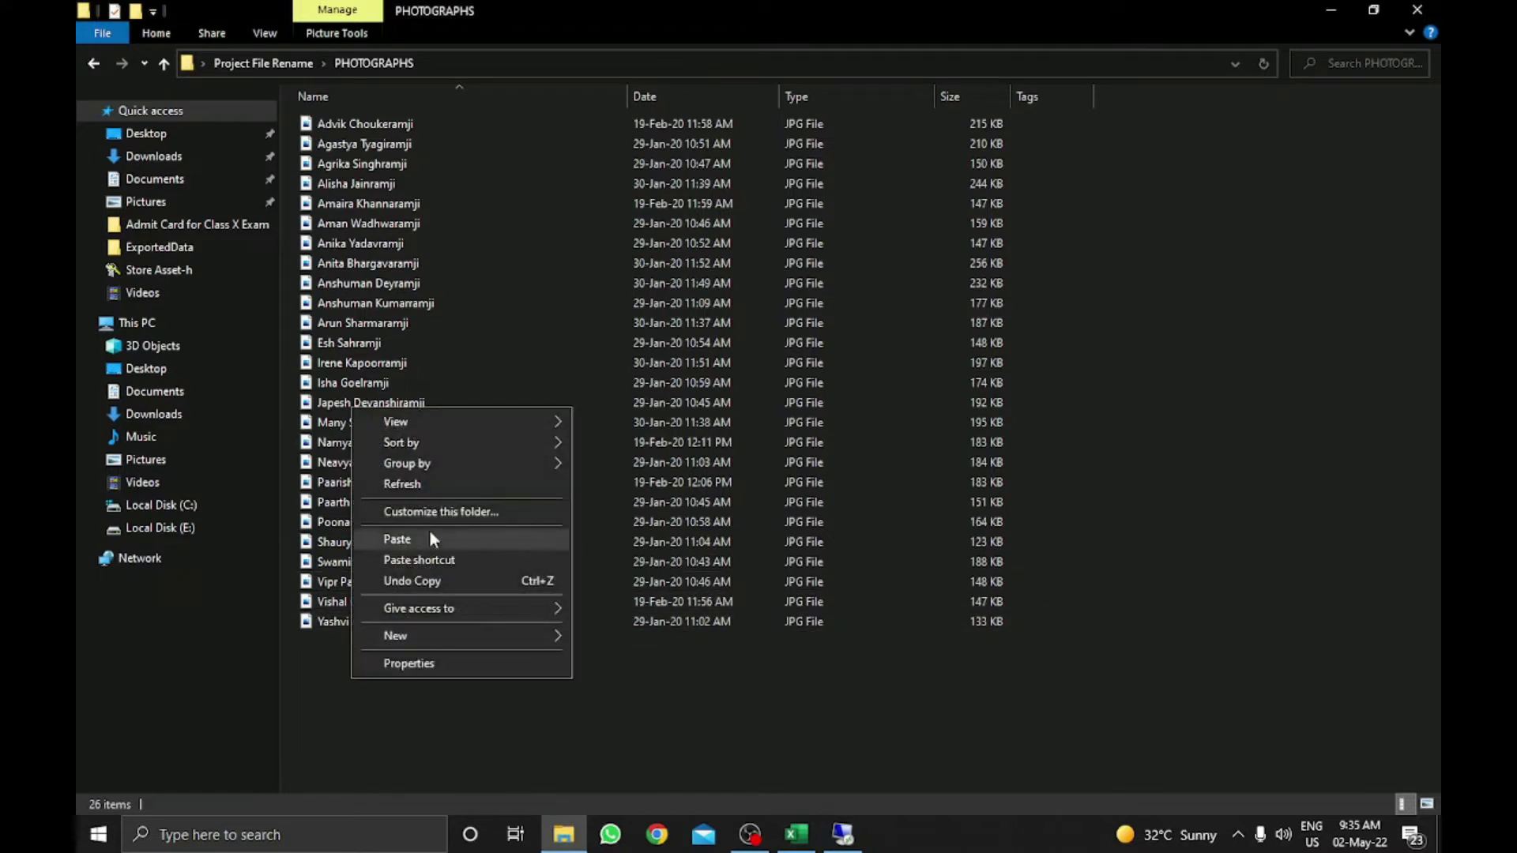
{"action": "left_click", "coordinate": [448, 483]}
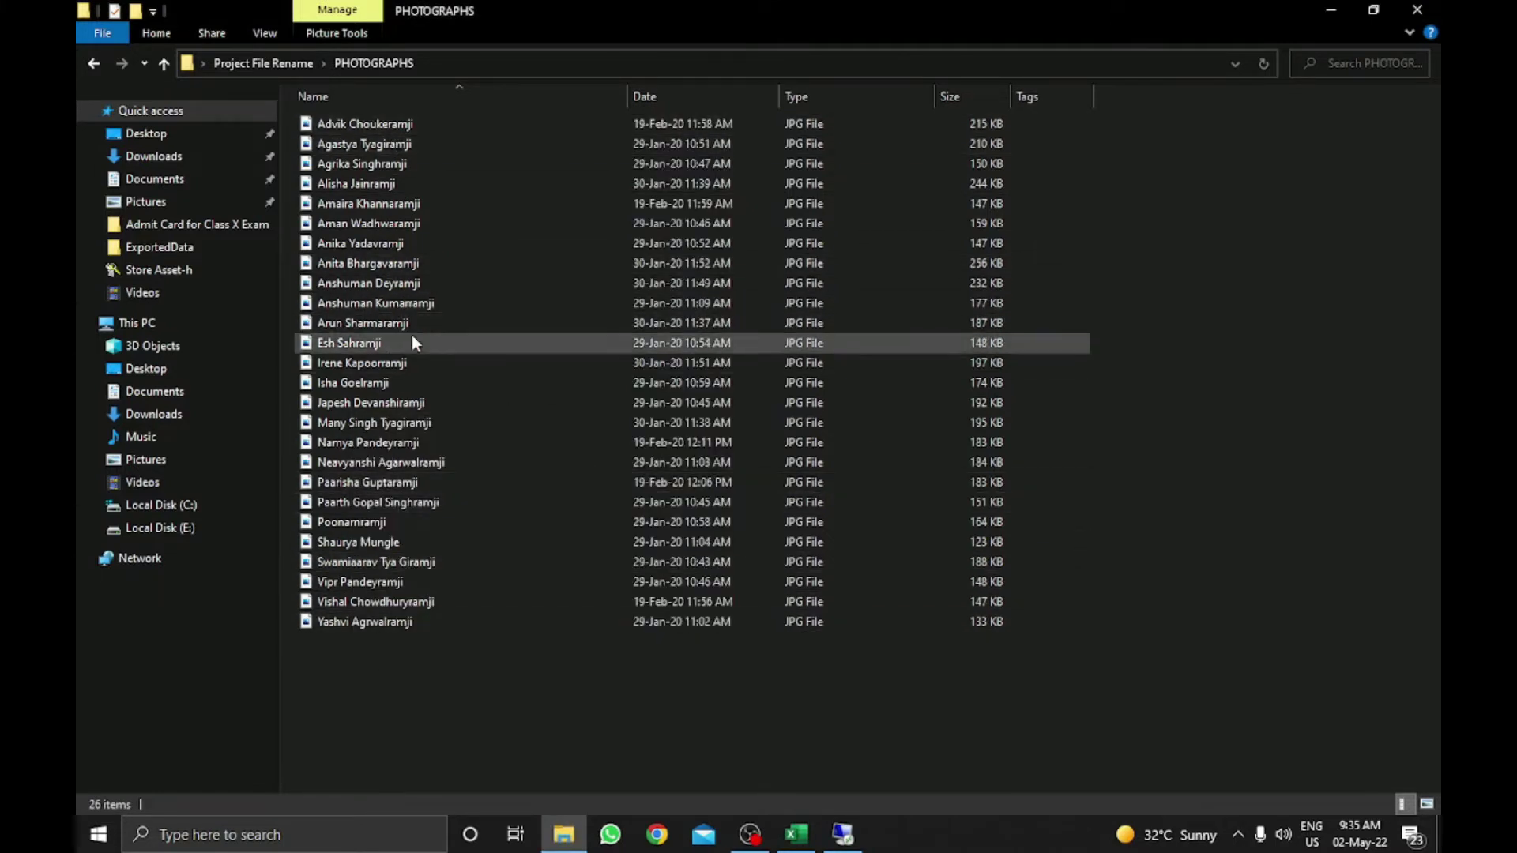
- Switch back to Excel, reload the current file names from the folder and review the Old File Name column
{"action": "left_click", "coordinate": [798, 834]}
{"action": "left_click", "coordinate": [757, 722]}
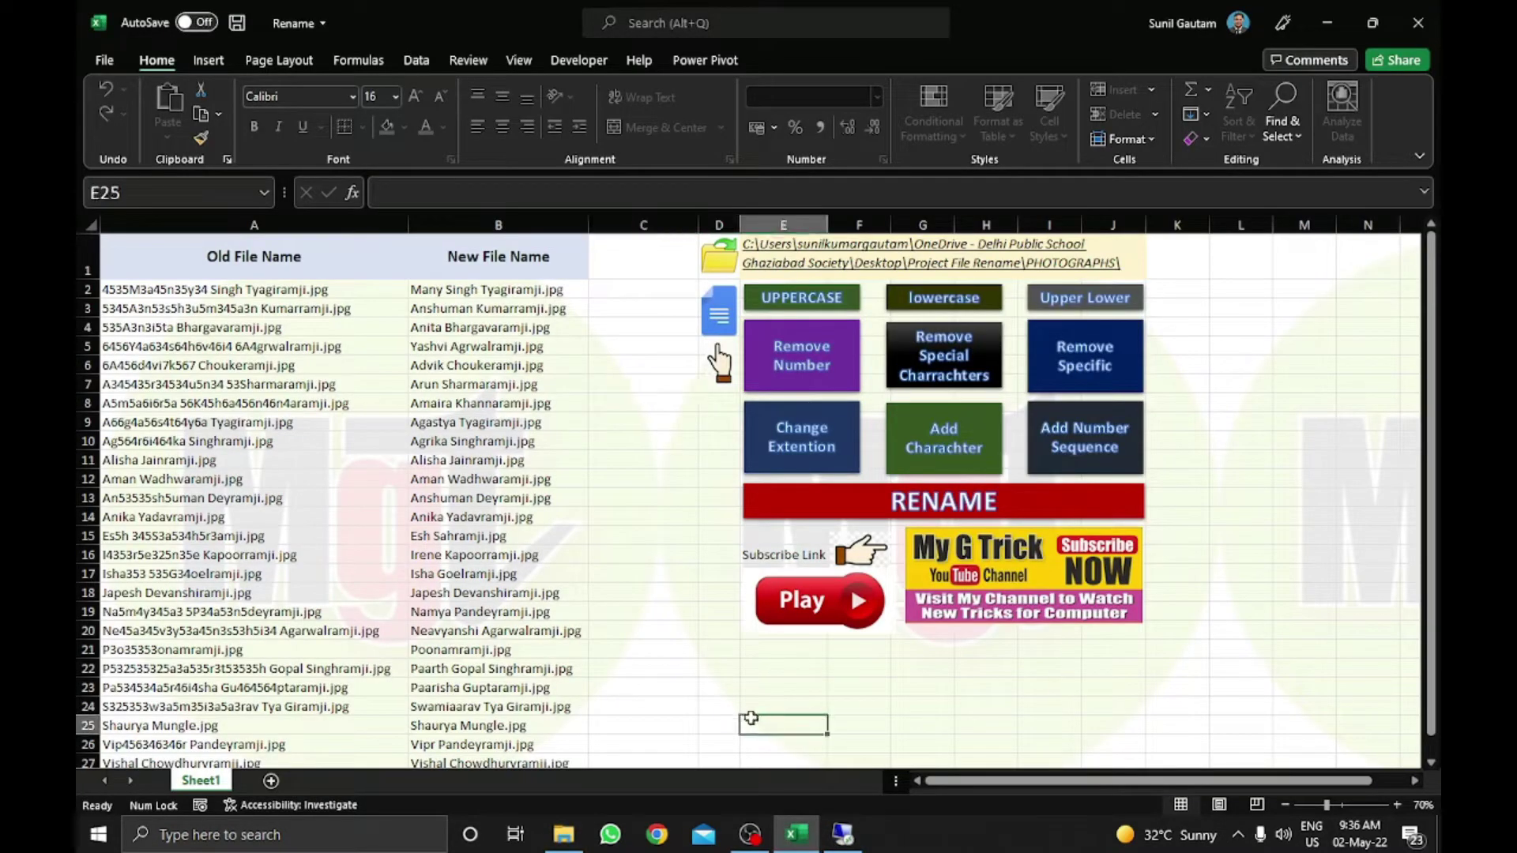
{"action": "left_click", "coordinate": [651, 463]}
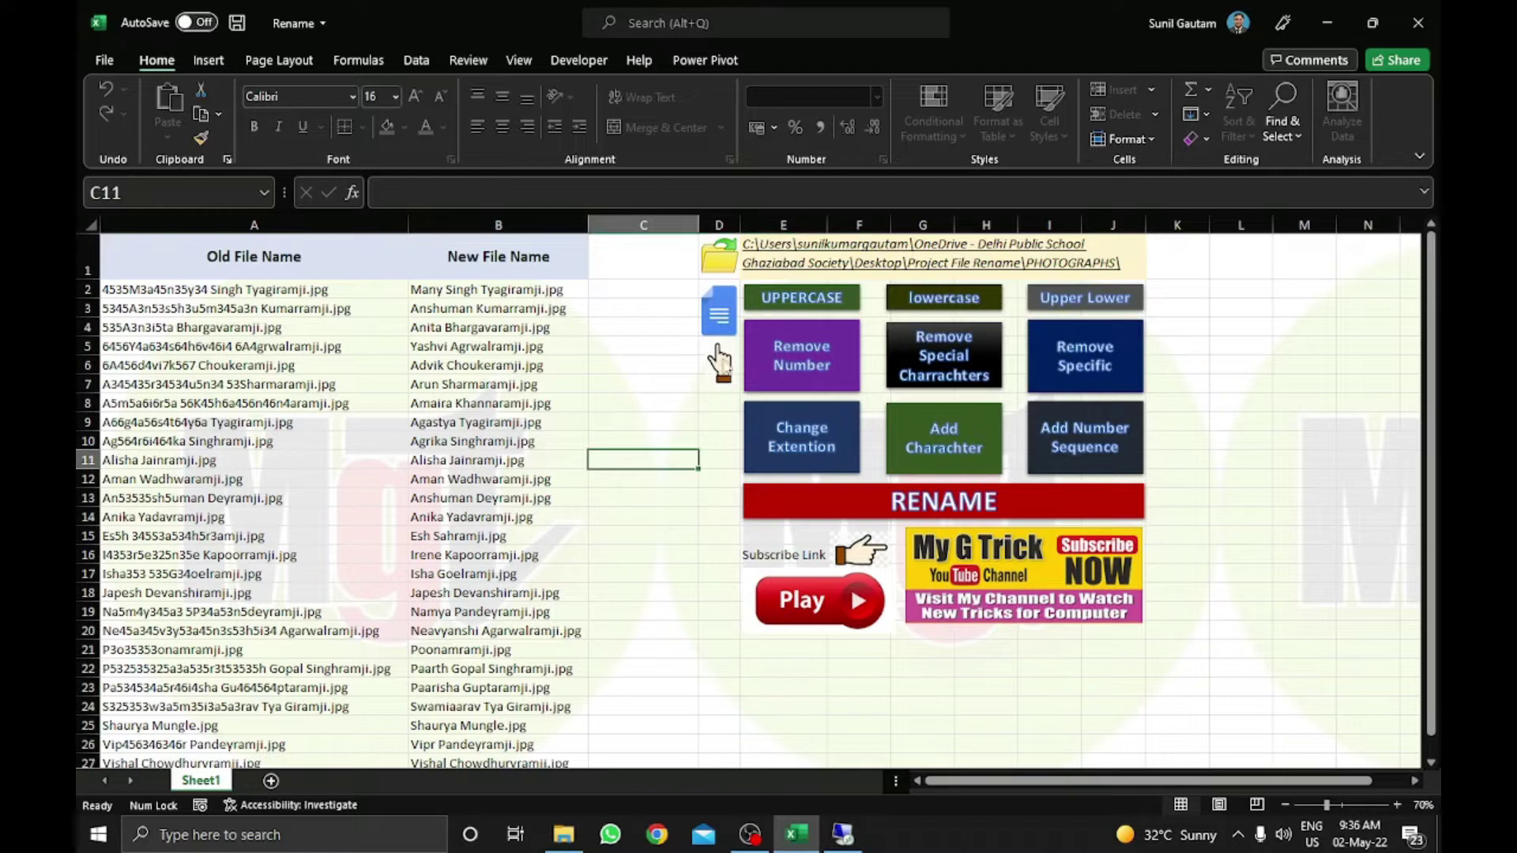
{"action": "left_click", "coordinate": [720, 347]}
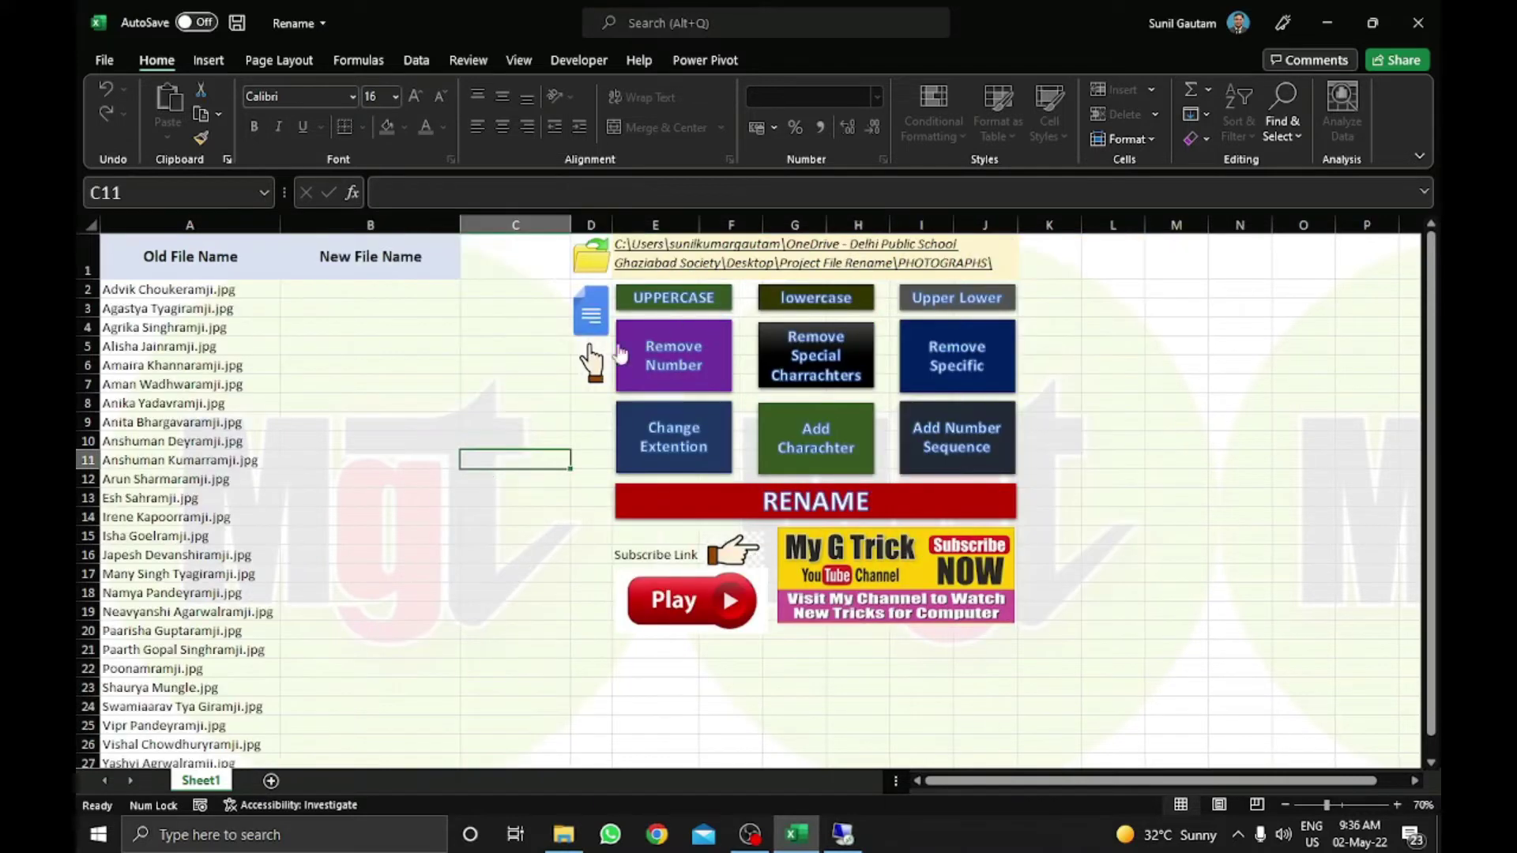
{"action": "left_click", "coordinate": [520, 382]}
{"action": "left_click", "coordinate": [508, 437]}
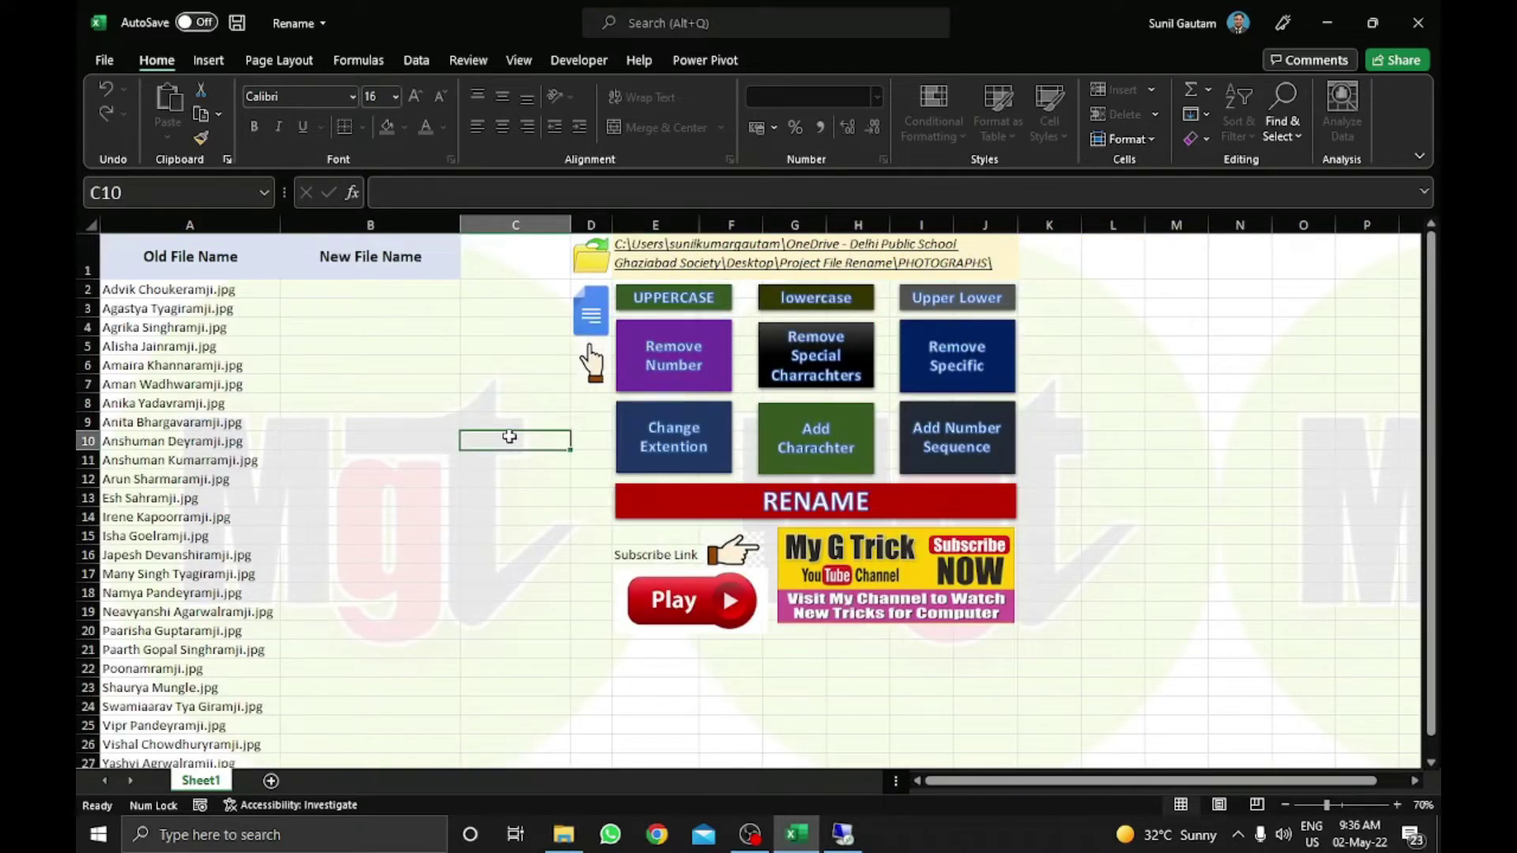
{"action": "scroll", "coordinate": [510, 437], "scroll_direction": "down", "scroll_amount": 5}
{"action": "scroll", "coordinate": [510, 437], "scroll_direction": "up", "scroll_amount": 5}
{"action": "scroll", "coordinate": [192, 652], "scroll_direction": "down", "scroll_amount": 4}
{"action": "scroll", "coordinate": [196, 637], "scroll_direction": "up", "scroll_amount": 4}
- Generate new file names with the text "ramji" removed and check the New File Name column
{"action": "left_click", "coordinate": [964, 350]}
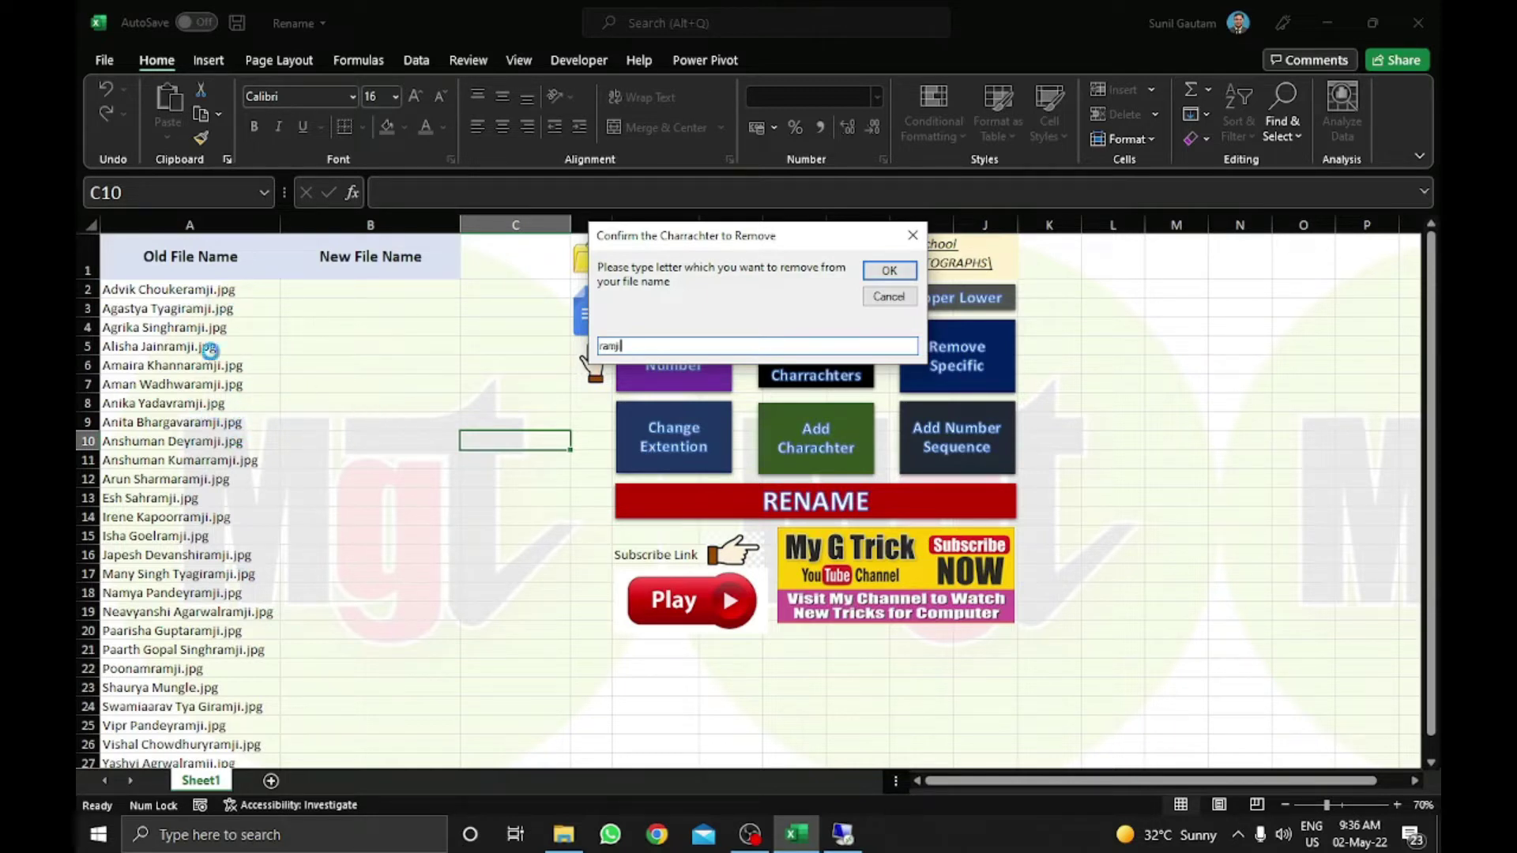
{"action": "left_click", "coordinate": [890, 270]}
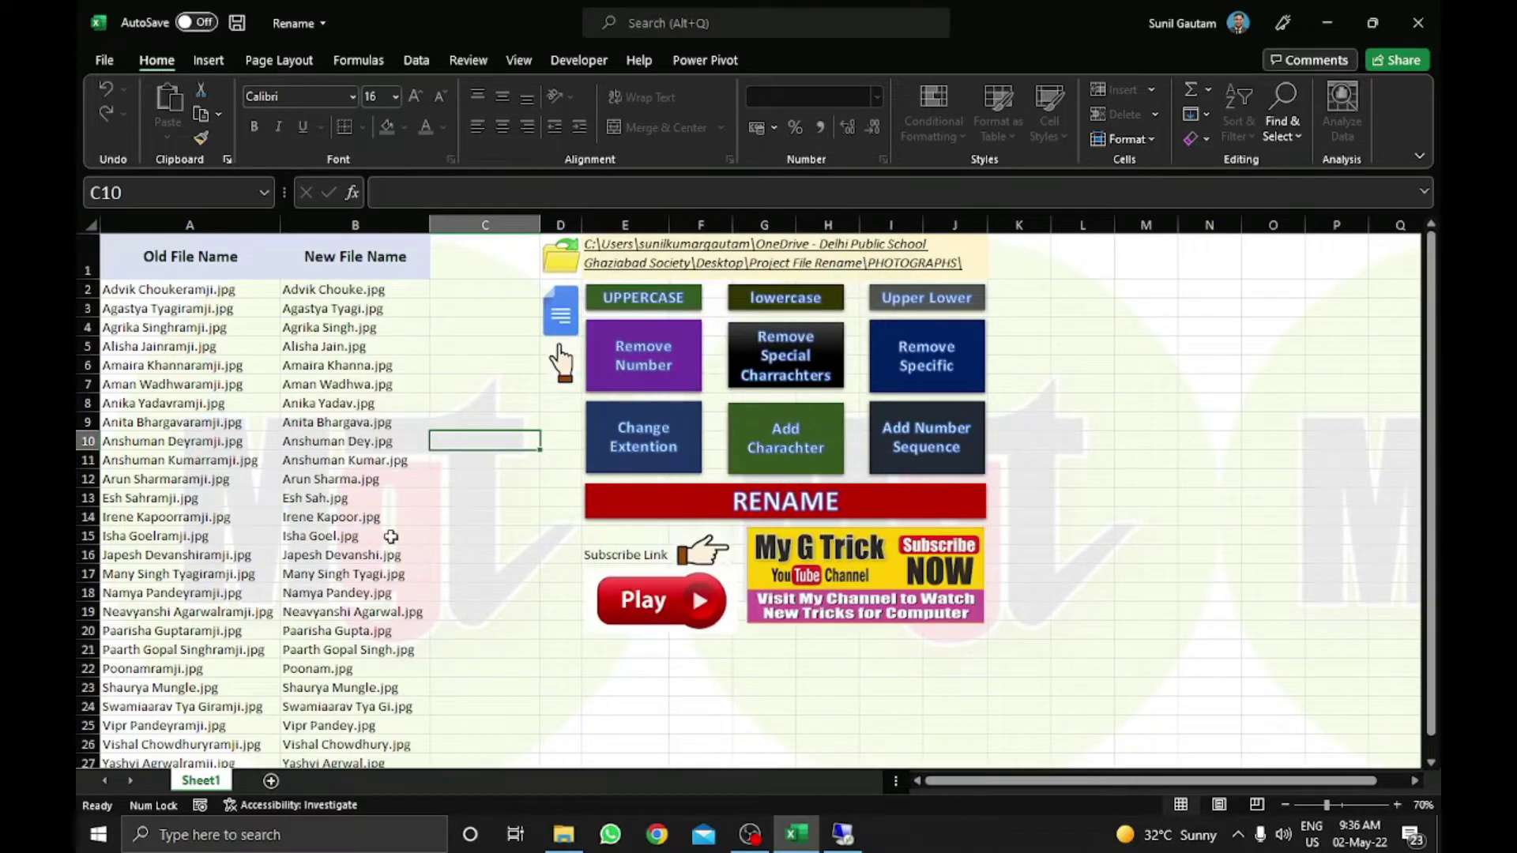
{"action": "scroll", "coordinate": [418, 586], "scroll_direction": "down", "scroll_amount": 3}
{"action": "scroll", "coordinate": [420, 587], "scroll_direction": "up", "scroll_amount": 3}
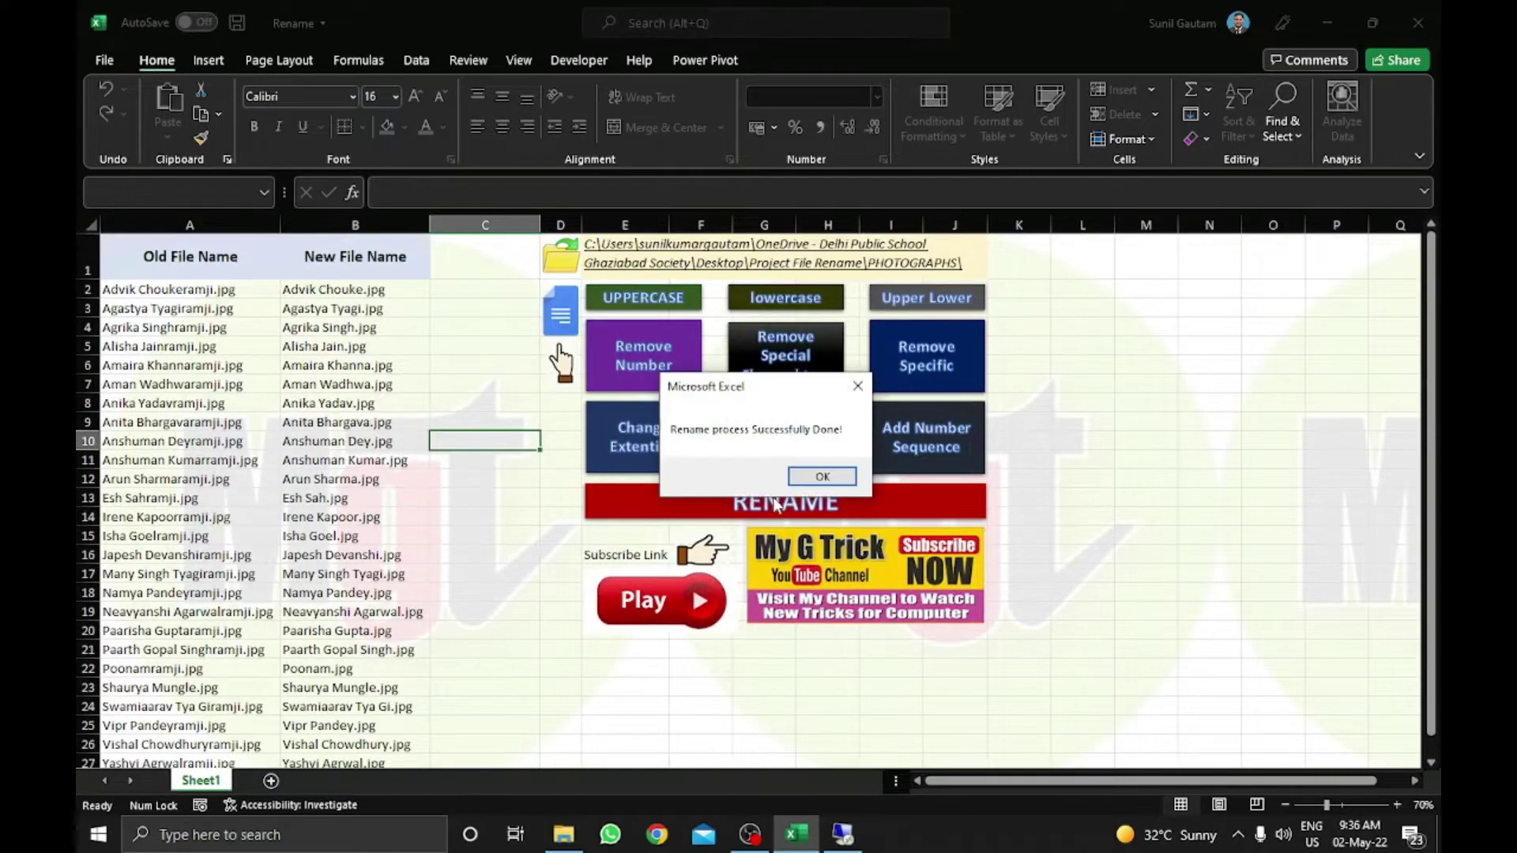
- Rename the photo files to the names without "ramji" and check them in the refreshed PHOTOGRAPHS folder in File Explorer
{"action": "left_click", "coordinate": [823, 484]}
{"action": "left_click", "coordinate": [587, 832]}
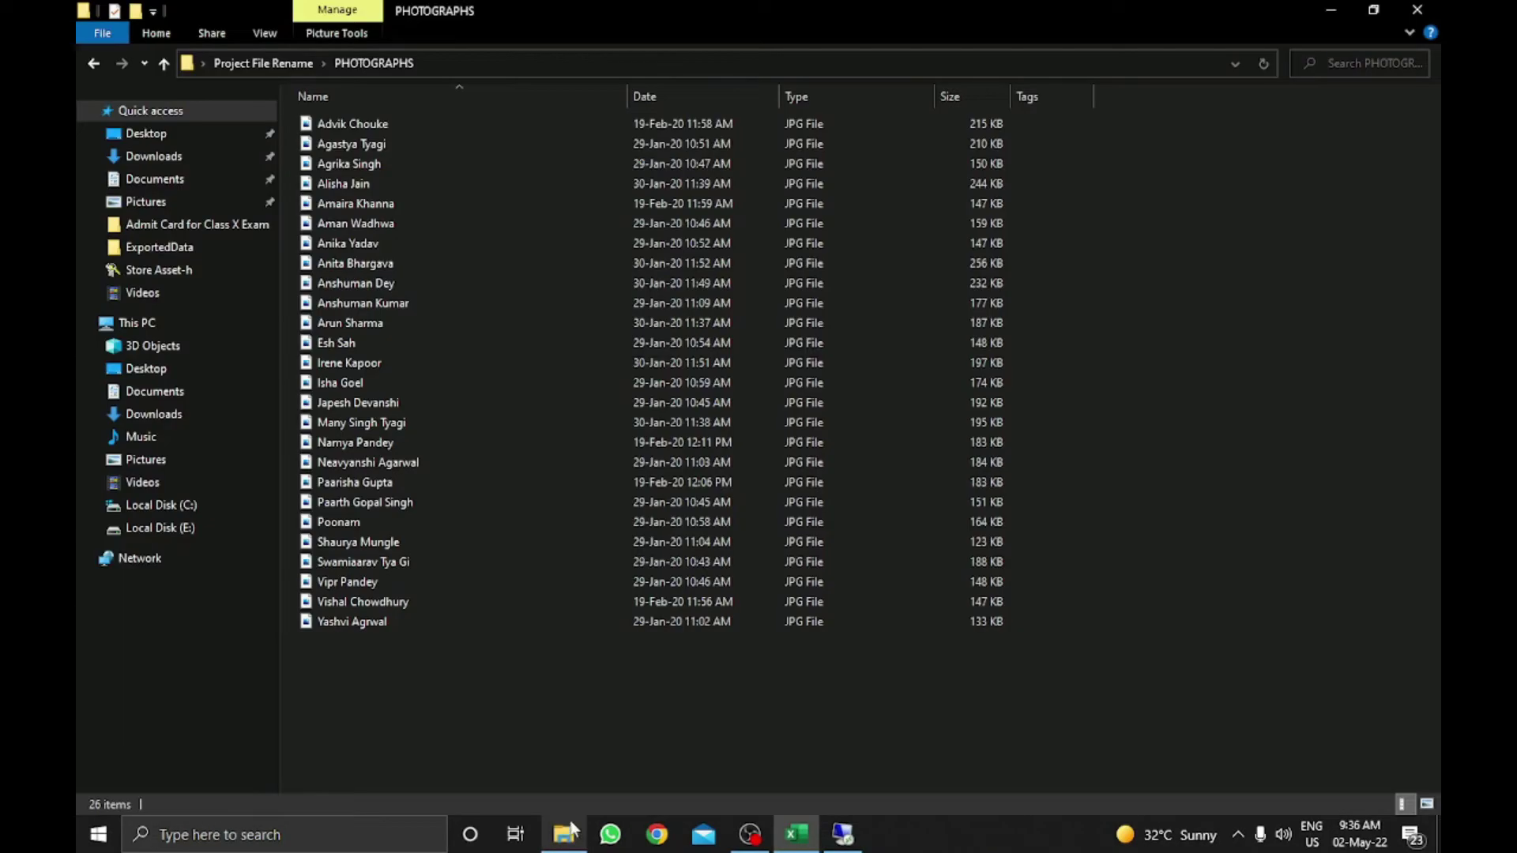
{"action": "right_click", "coordinate": [483, 492]}
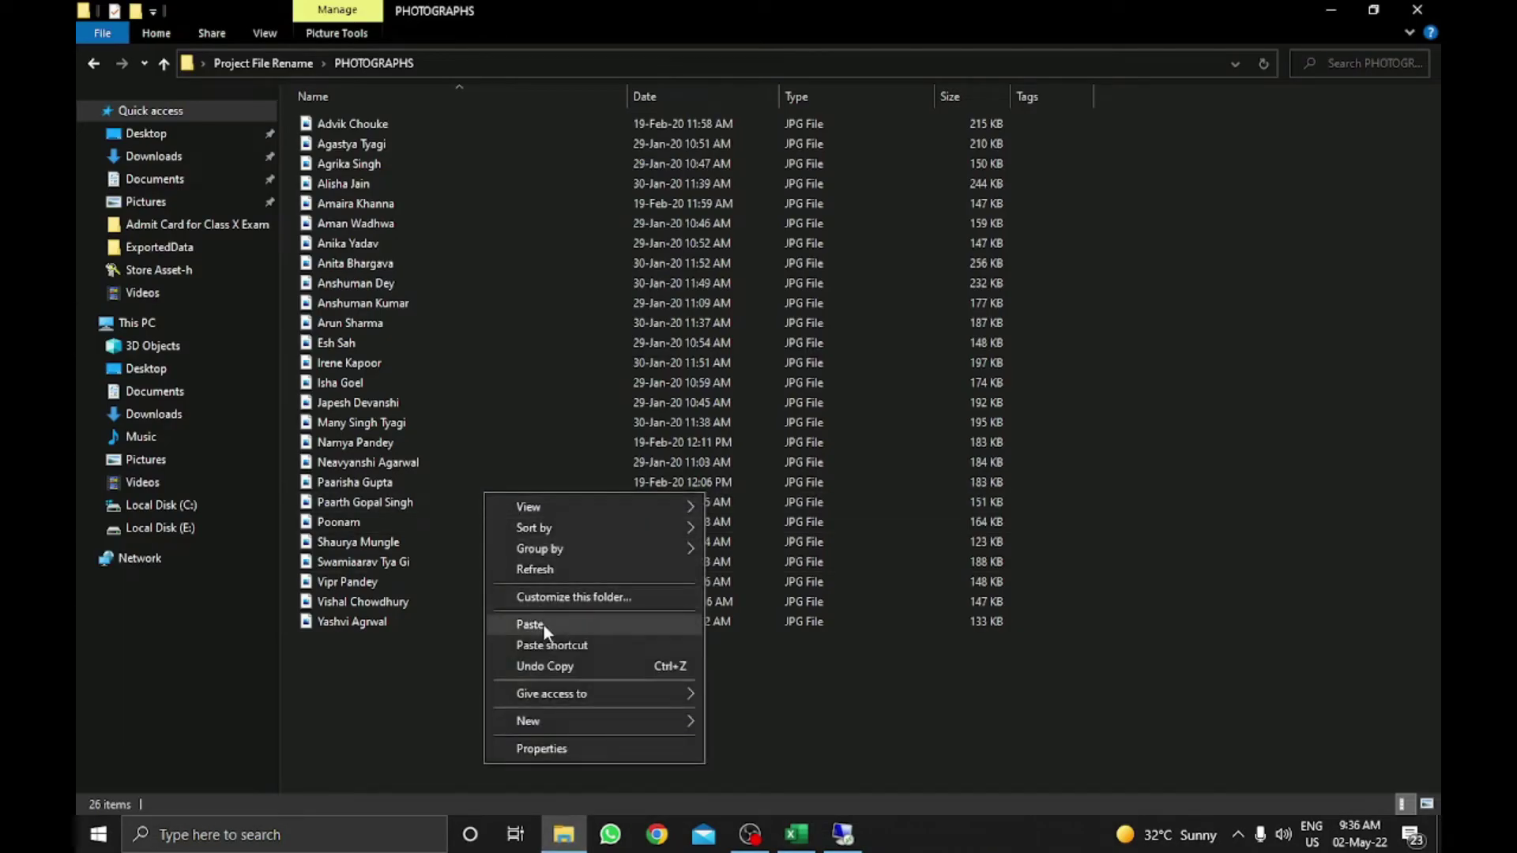
{"action": "left_click", "coordinate": [550, 570]}
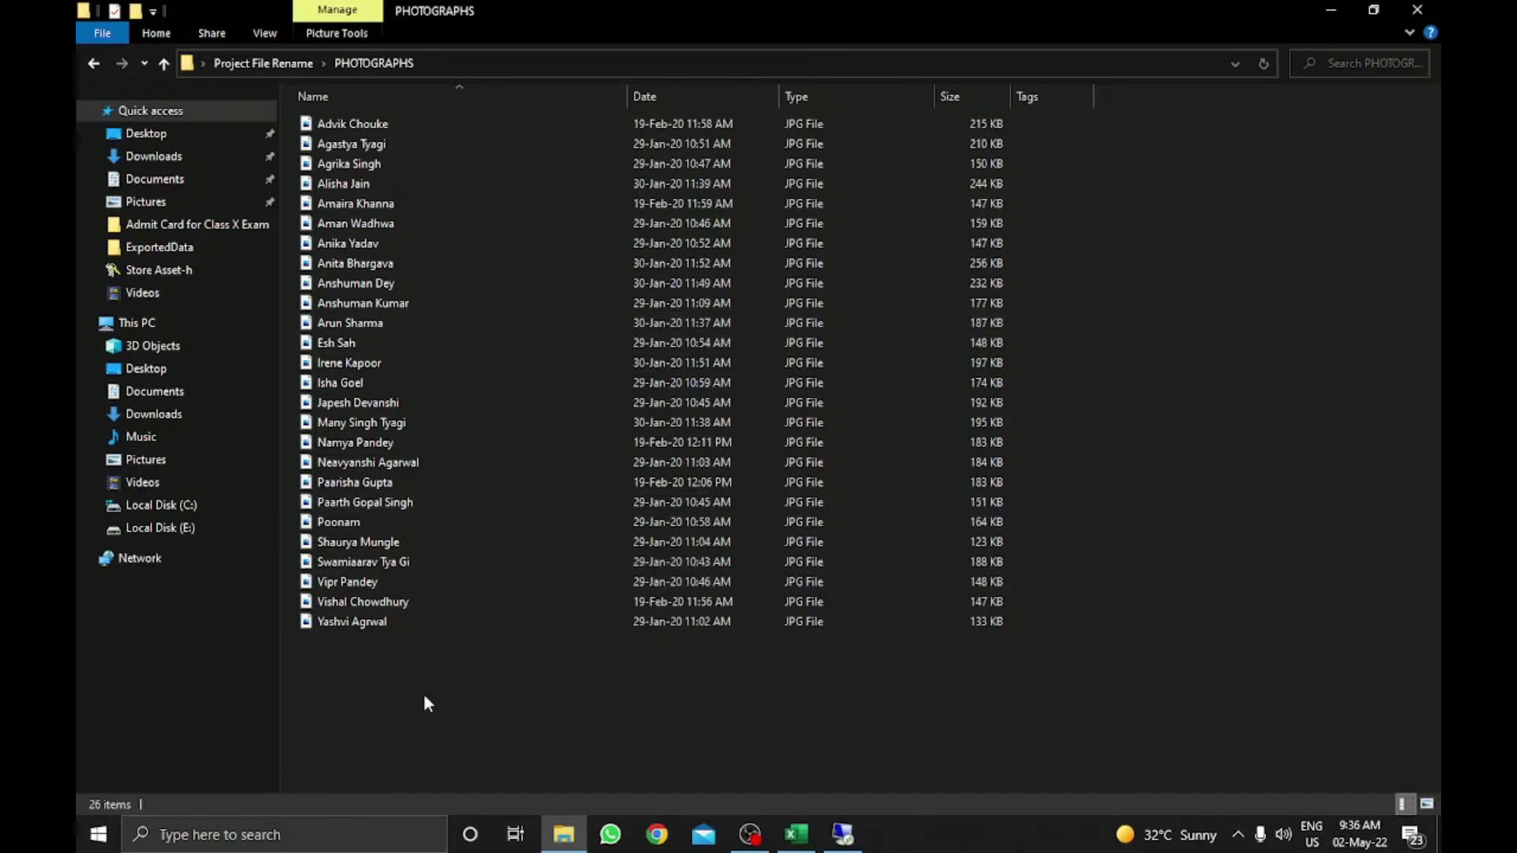
- Return to the Rename workbook in Excel and reload the current file names from the folder
{"action": "left_click", "coordinate": [796, 833]}
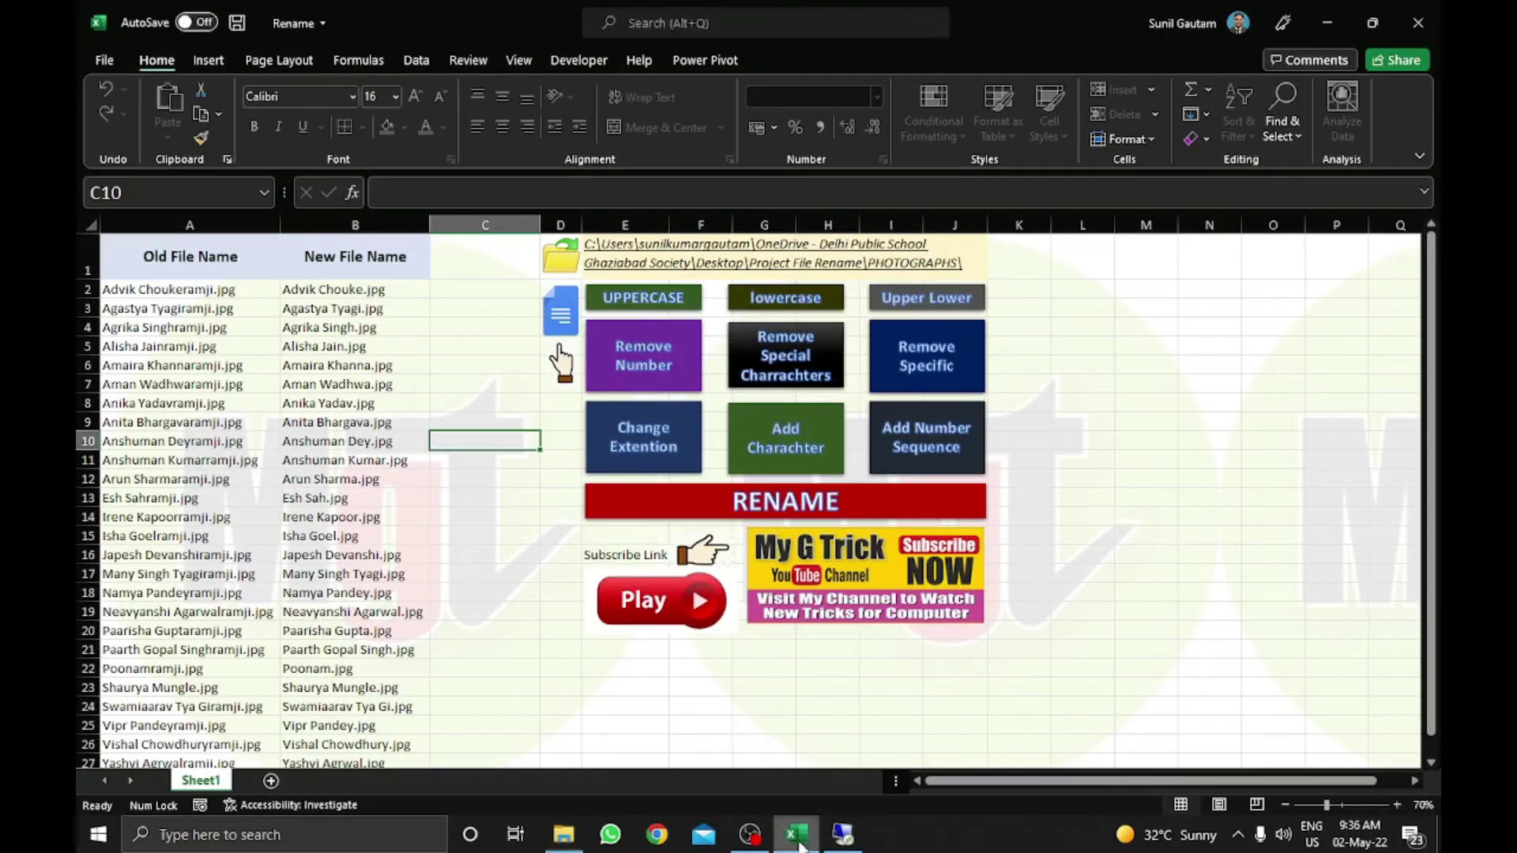
{"action": "left_click", "coordinate": [695, 706]}
{"action": "left_click", "coordinate": [560, 320]}
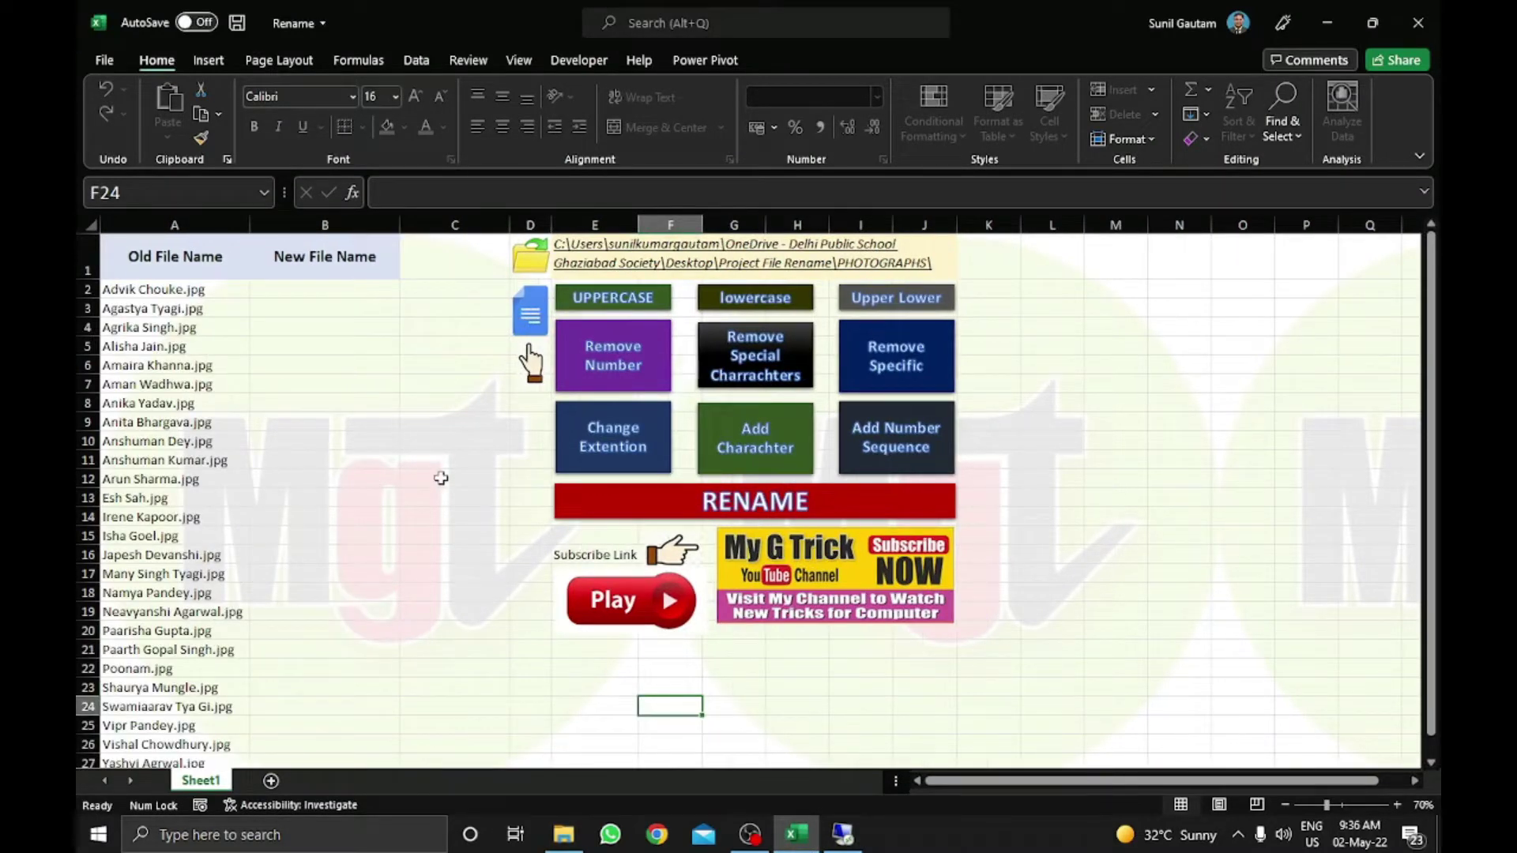
{"action": "left_click", "coordinate": [441, 478]}
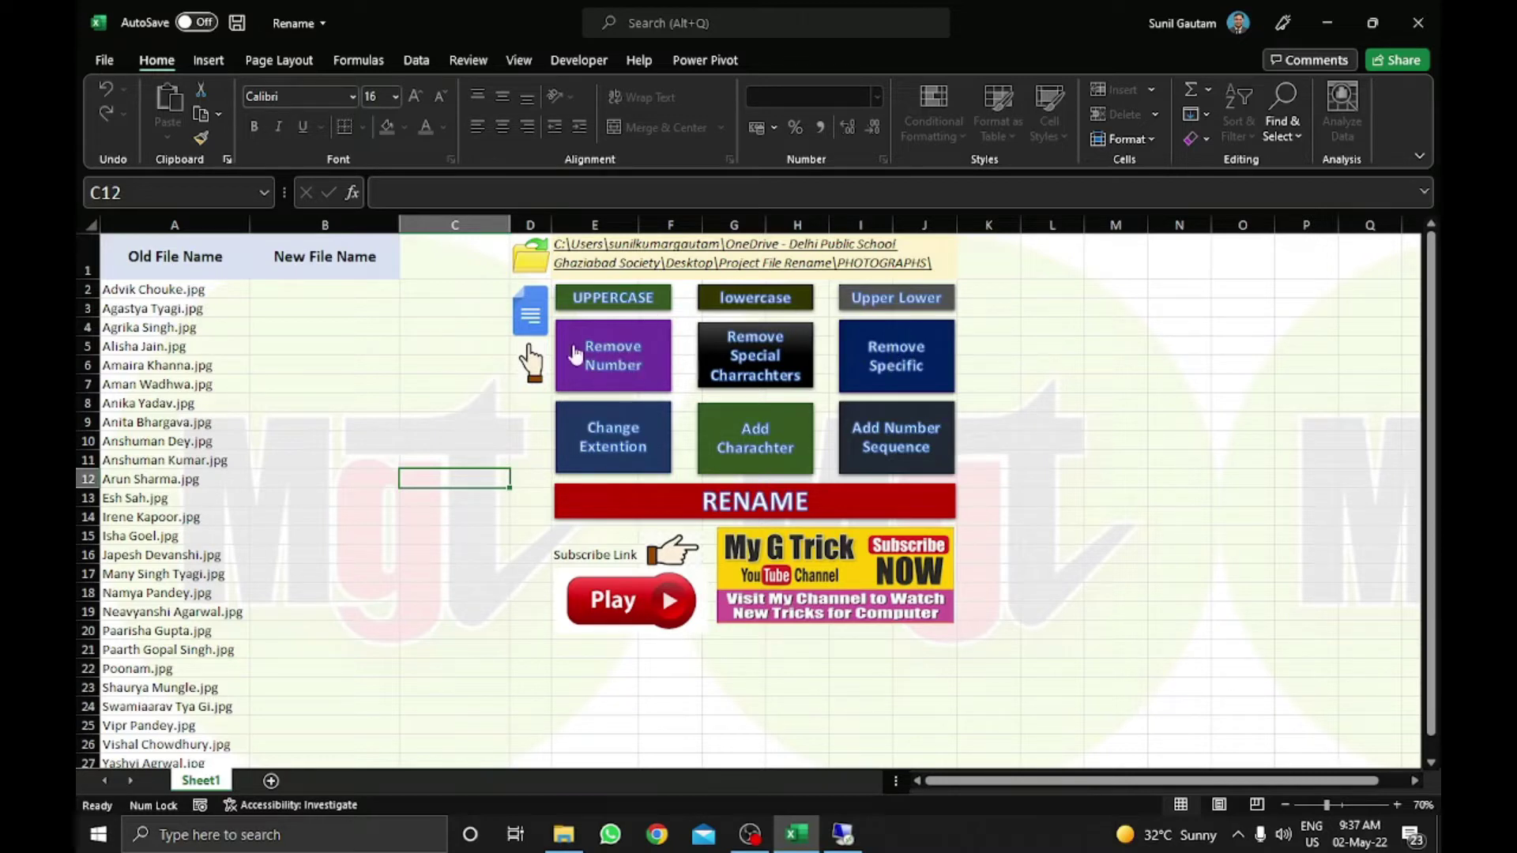
- Try the UPPERCASE, lowercase and Upper Lower conversions in turn on the new file names
{"action": "left_click", "coordinate": [602, 302]}
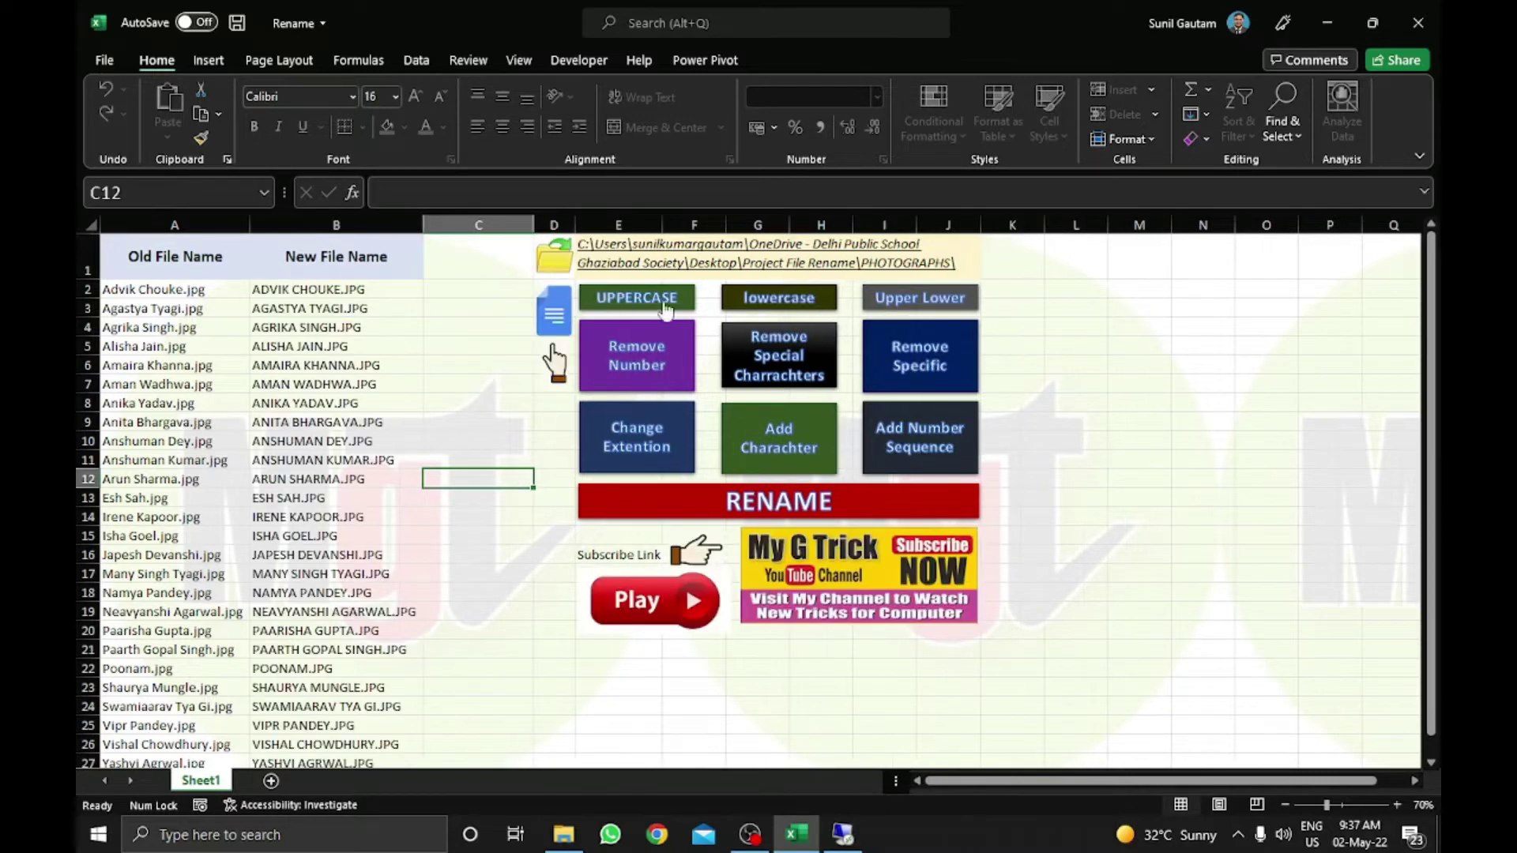
{"action": "left_click", "coordinate": [790, 305]}
{"action": "left_click", "coordinate": [925, 299]}
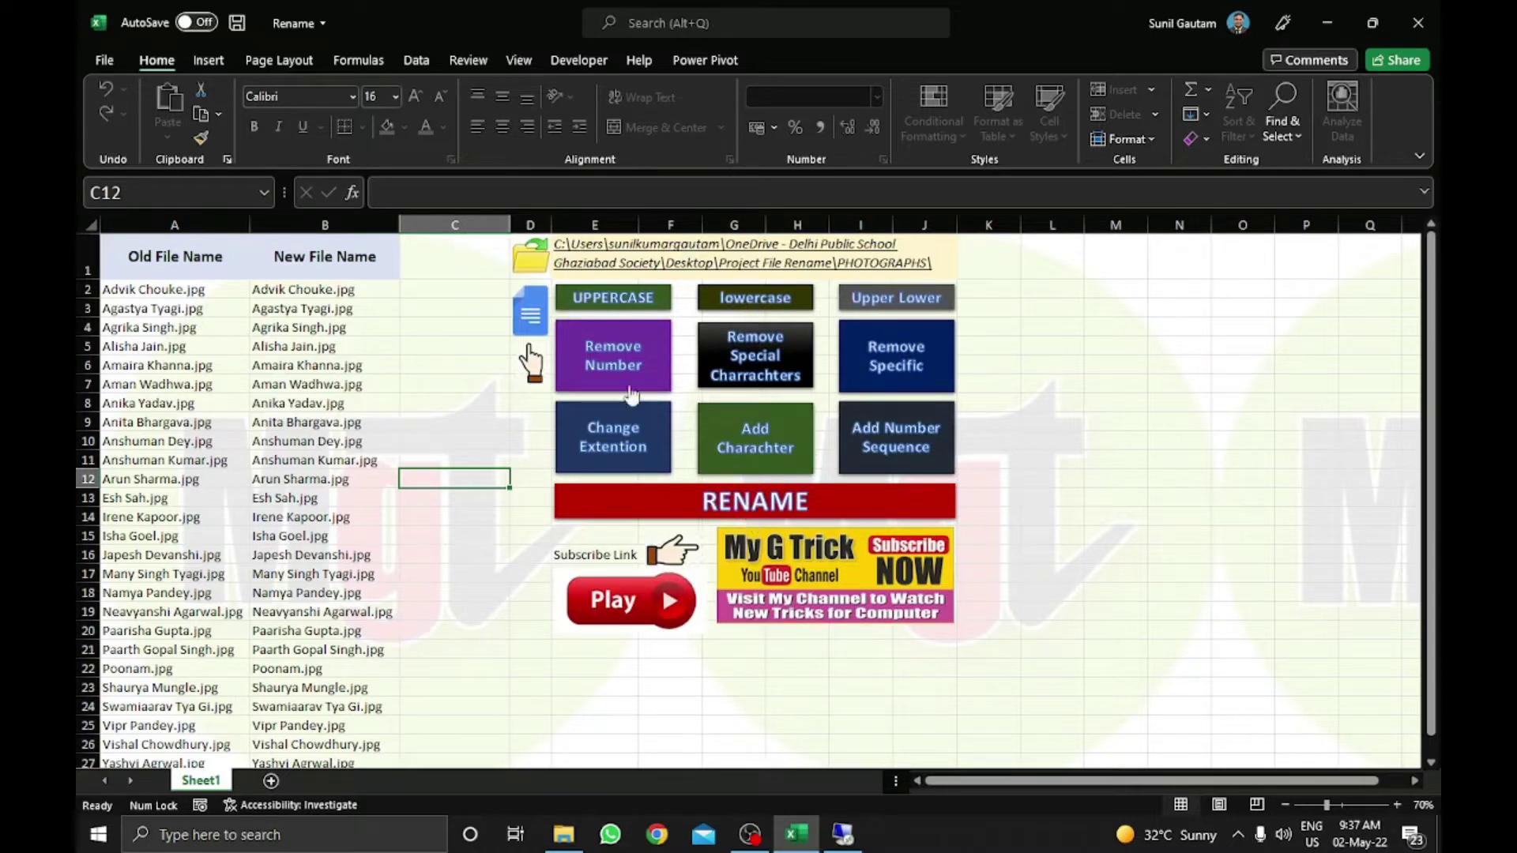
- Rename the photo files to UPPERCASE names and check them in the refreshed PHOTOGRAPHS folder in File Explorer
{"action": "left_click", "coordinate": [622, 298]}
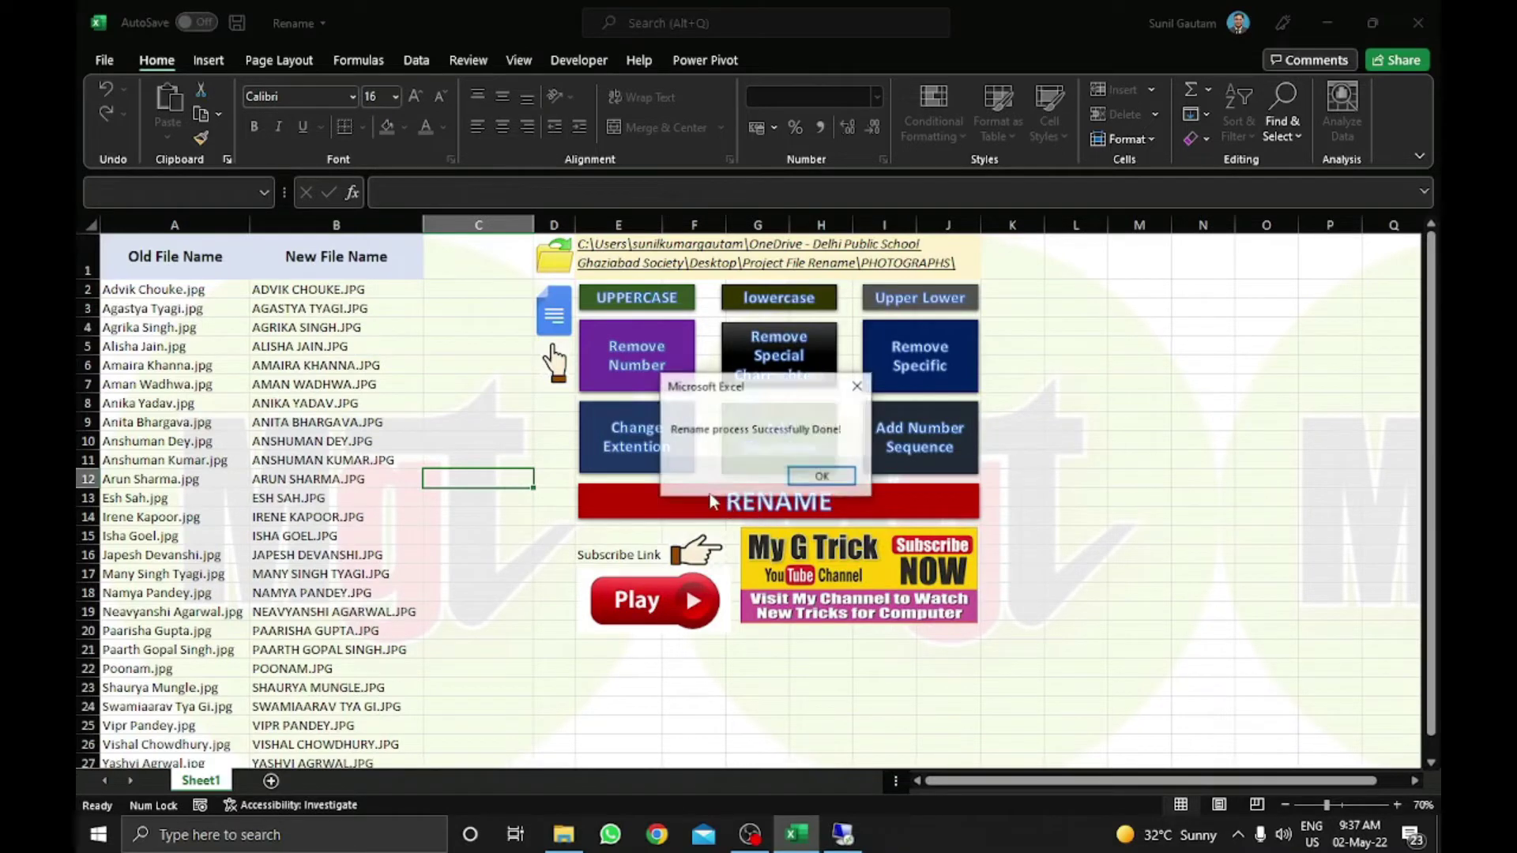
{"action": "left_click", "coordinate": [898, 474]}
{"action": "left_click", "coordinate": [564, 834]}
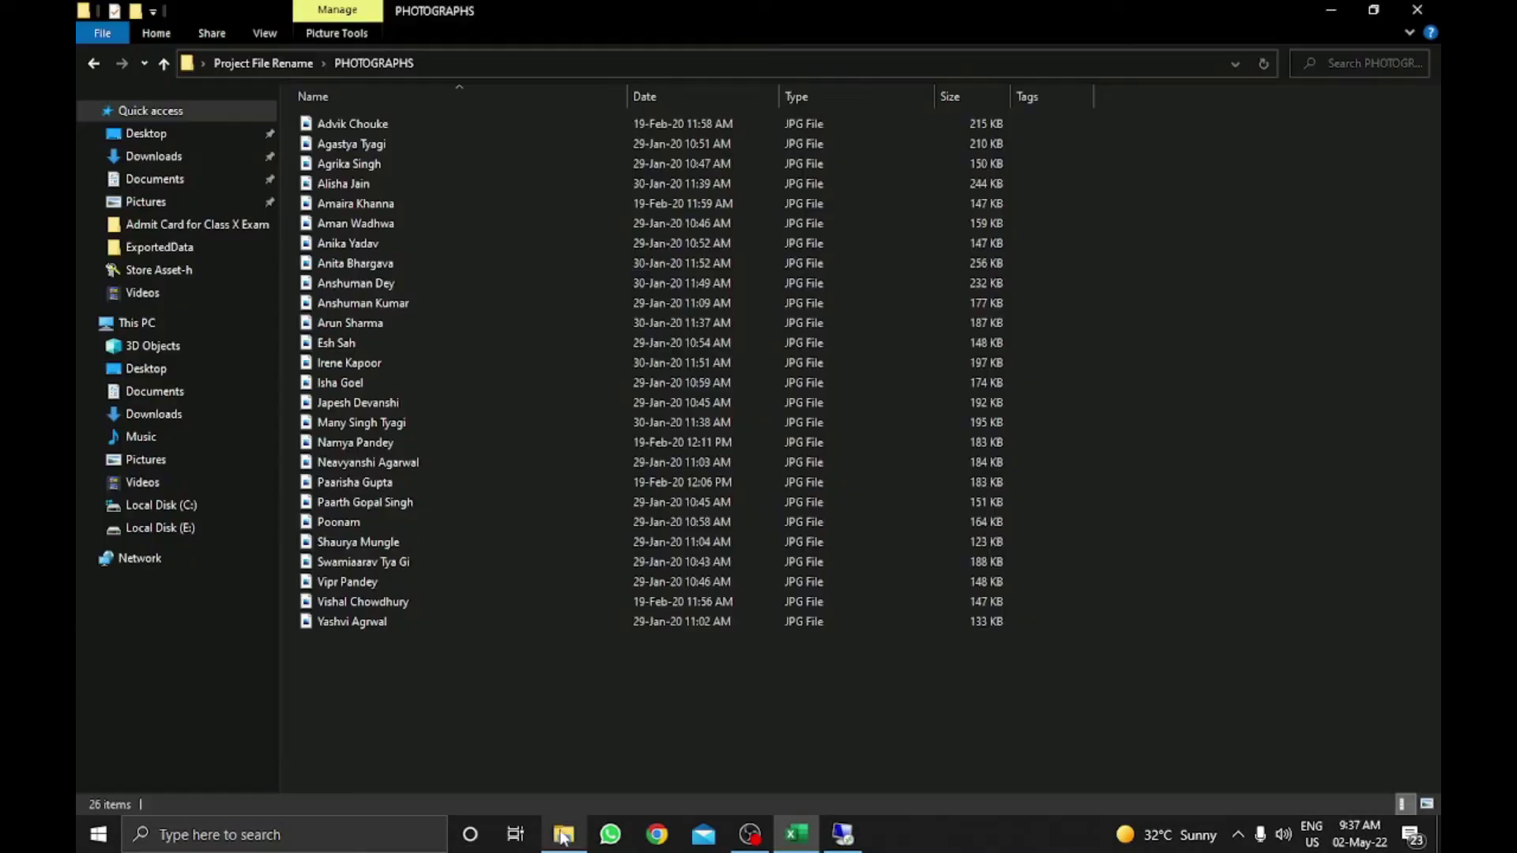
{"action": "right_click", "coordinate": [504, 588]}
{"action": "left_click", "coordinate": [582, 391]}
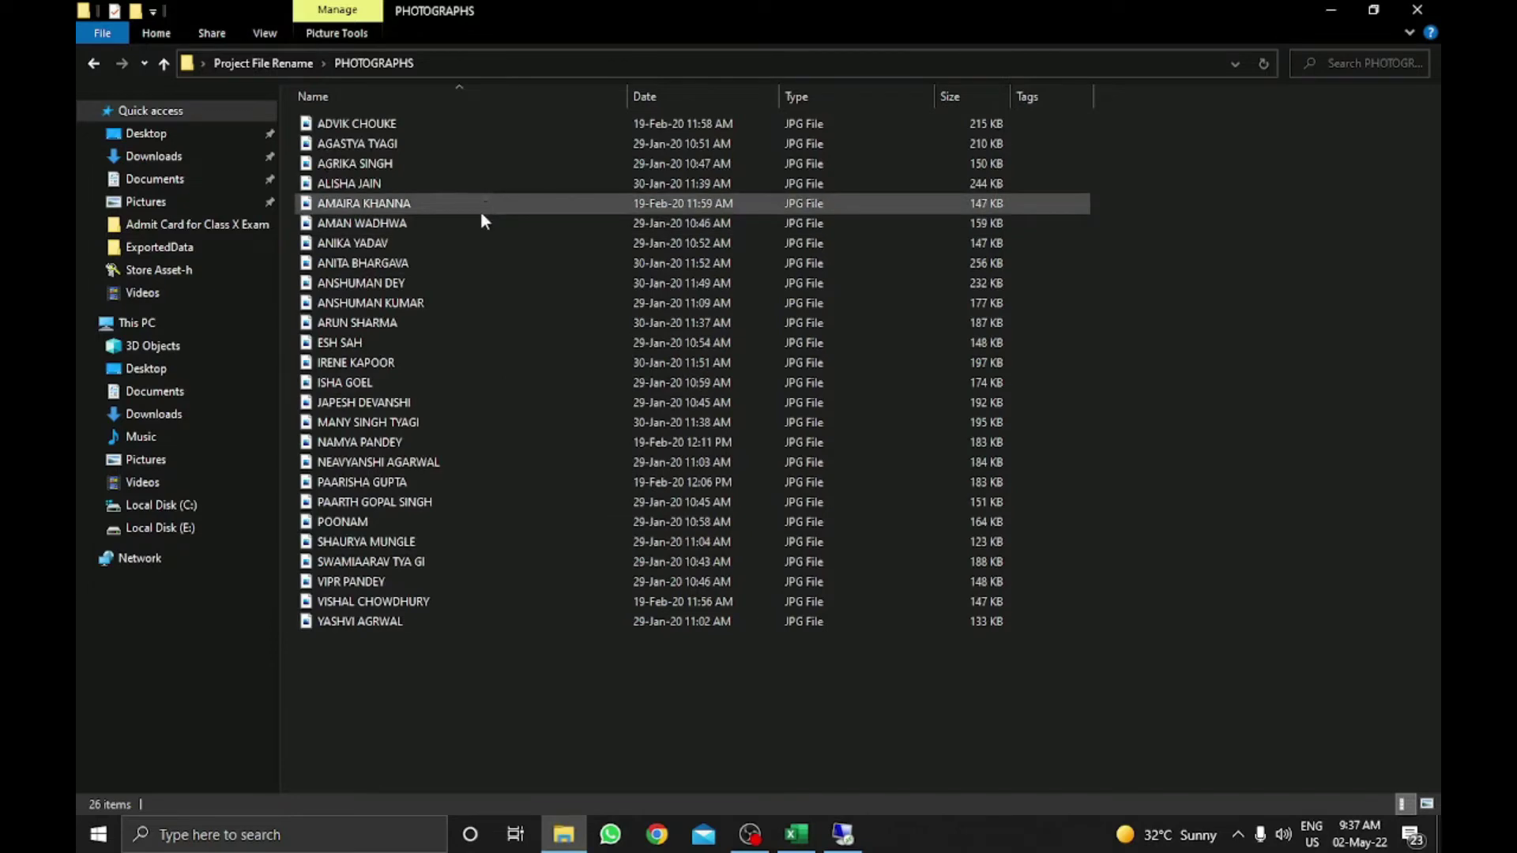
- Back in Excel, try the lowercase conversion on the outdated list and reload the current file names from the folder
{"action": "left_click", "coordinate": [796, 835]}
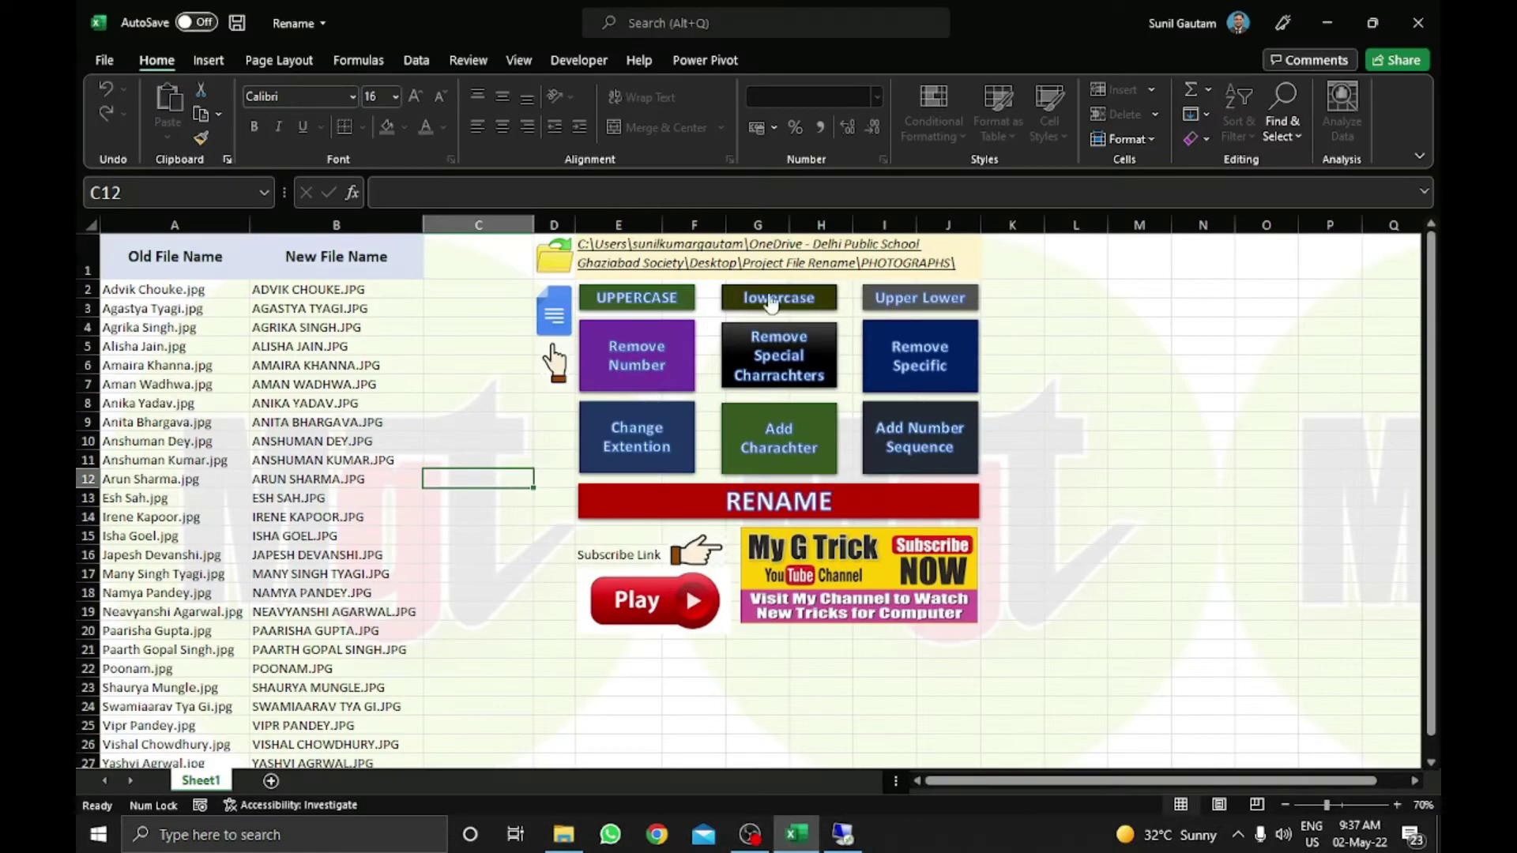
{"action": "left_click", "coordinate": [781, 298]}
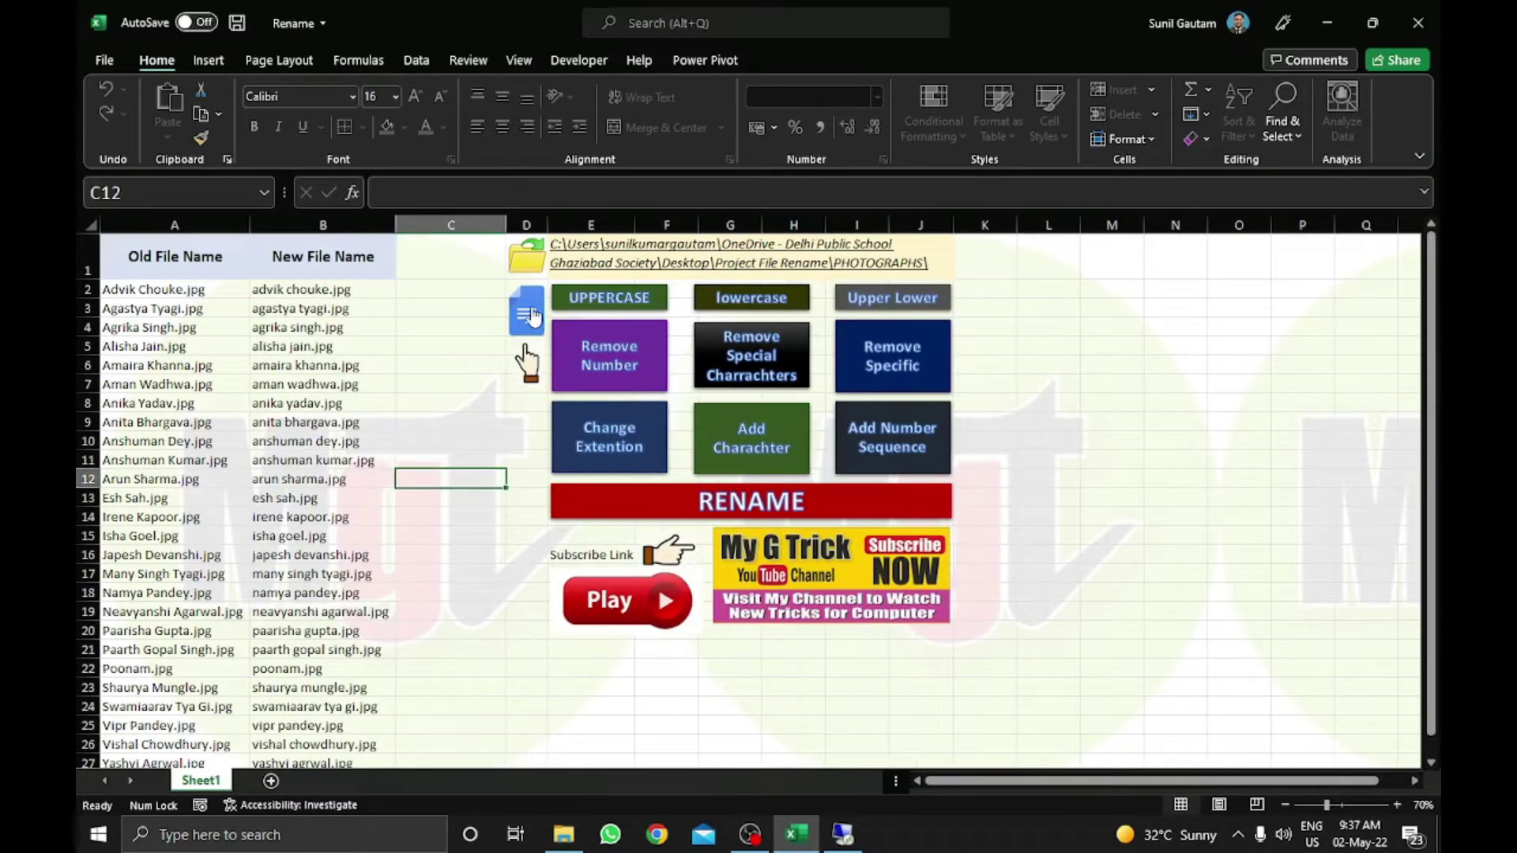
{"action": "left_click", "coordinate": [525, 315]}
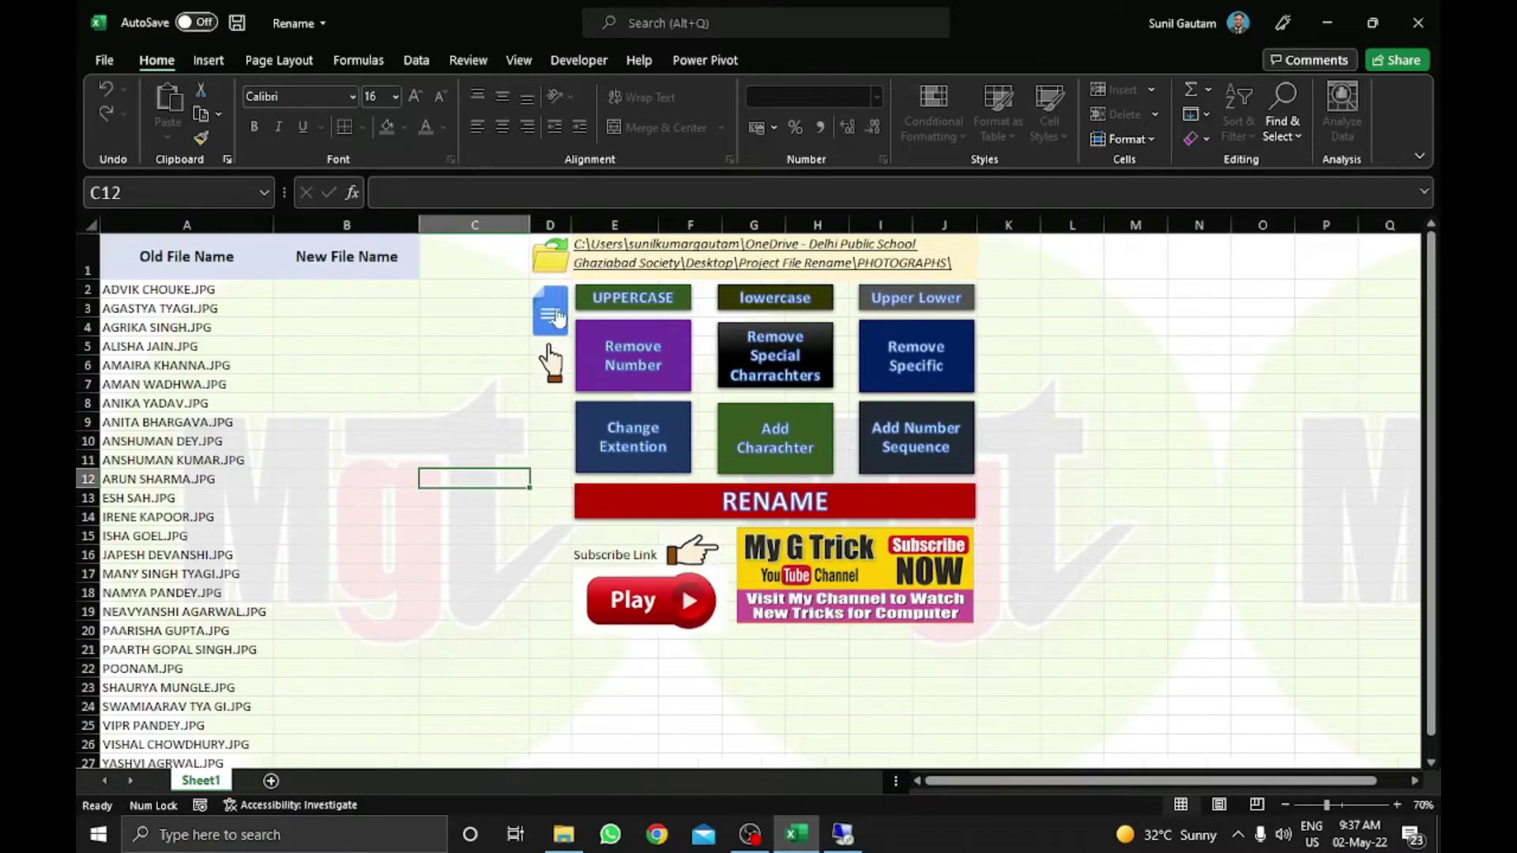
- Rename the photo files to lowercase names and check them in the refreshed PHOTOGRAPHS folder in File Explorer
{"action": "left_click", "coordinate": [775, 299]}
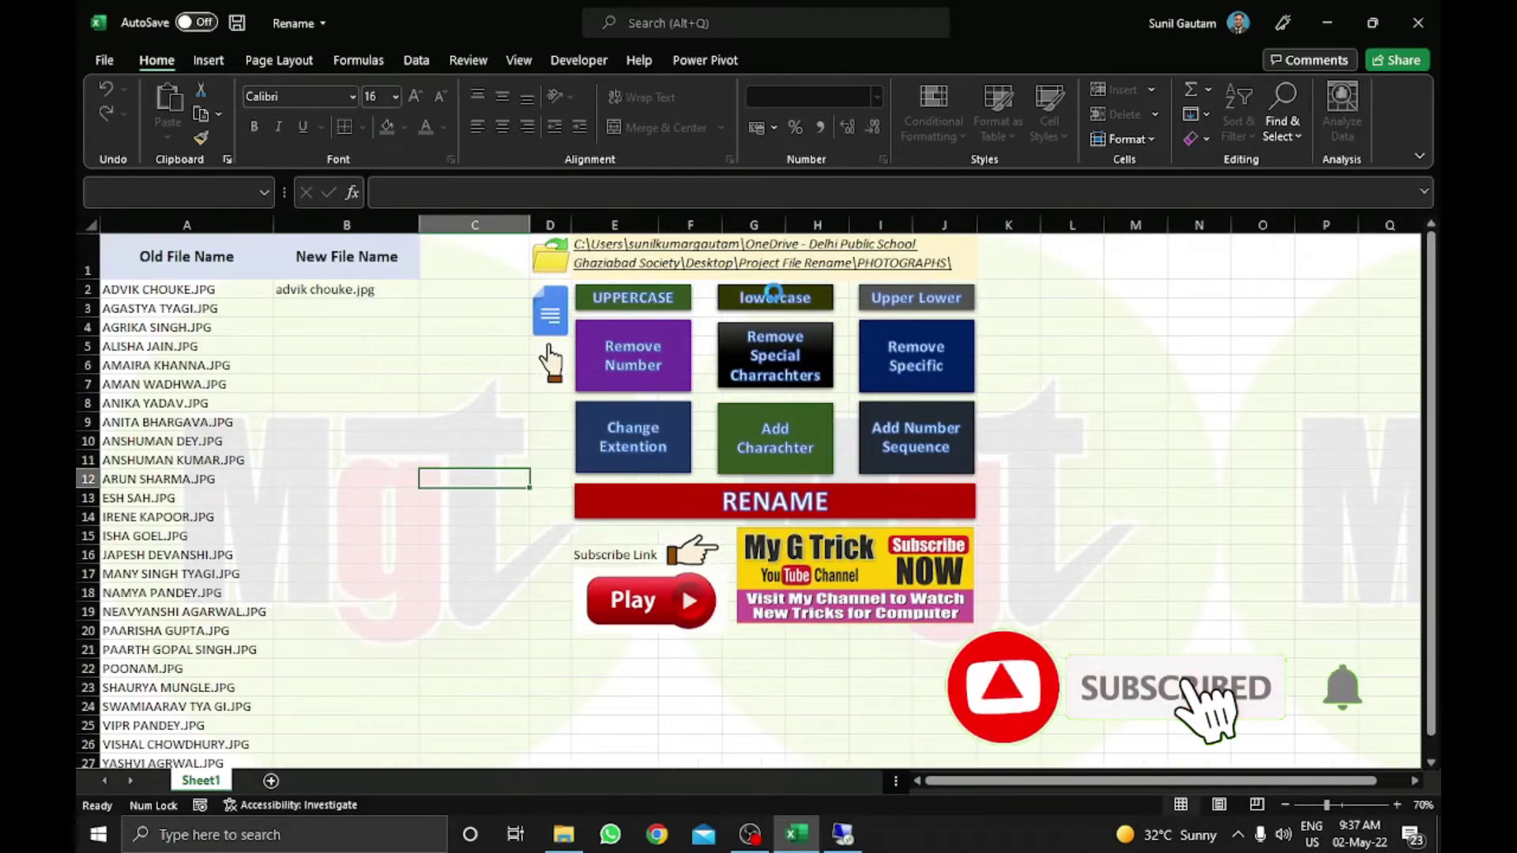
{"action": "left_click", "coordinate": [812, 512]}
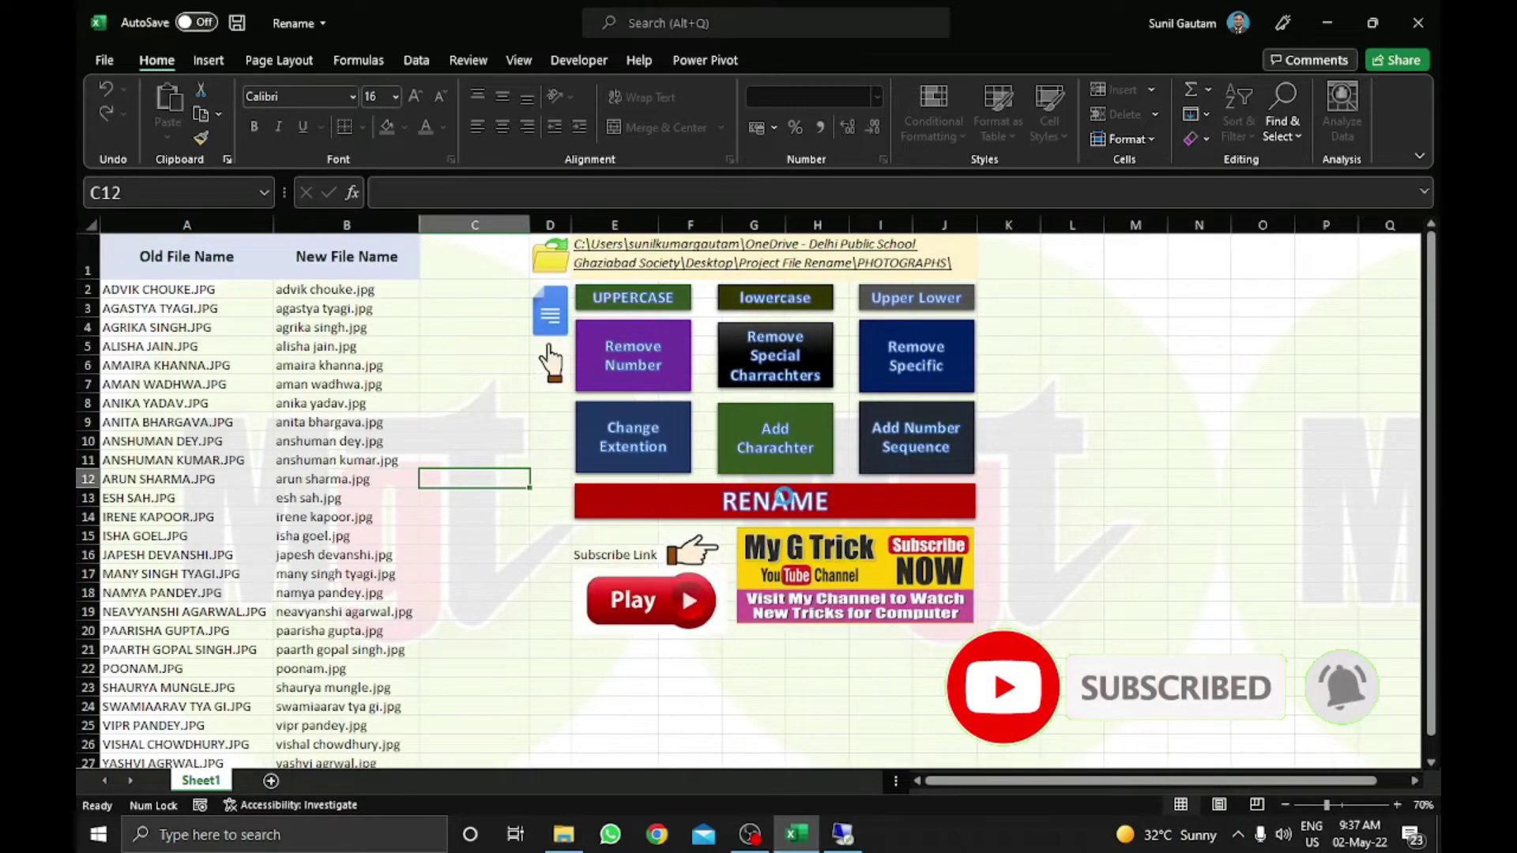
{"action": "left_click", "coordinate": [821, 482]}
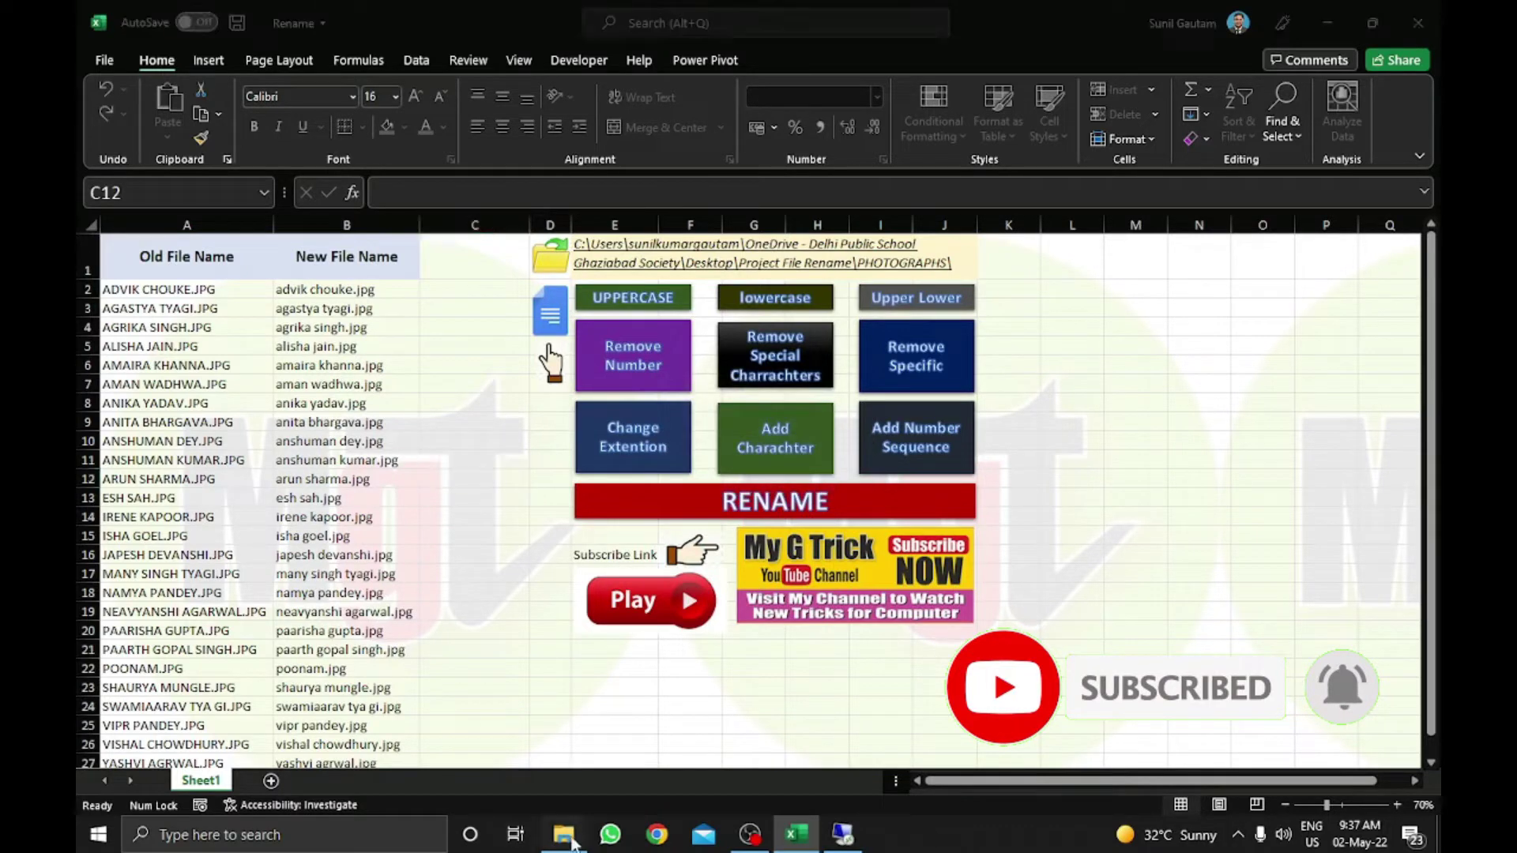
{"action": "left_click", "coordinate": [563, 835]}
{"action": "right_click", "coordinate": [491, 638]}
{"action": "left_click", "coordinate": [563, 446]}
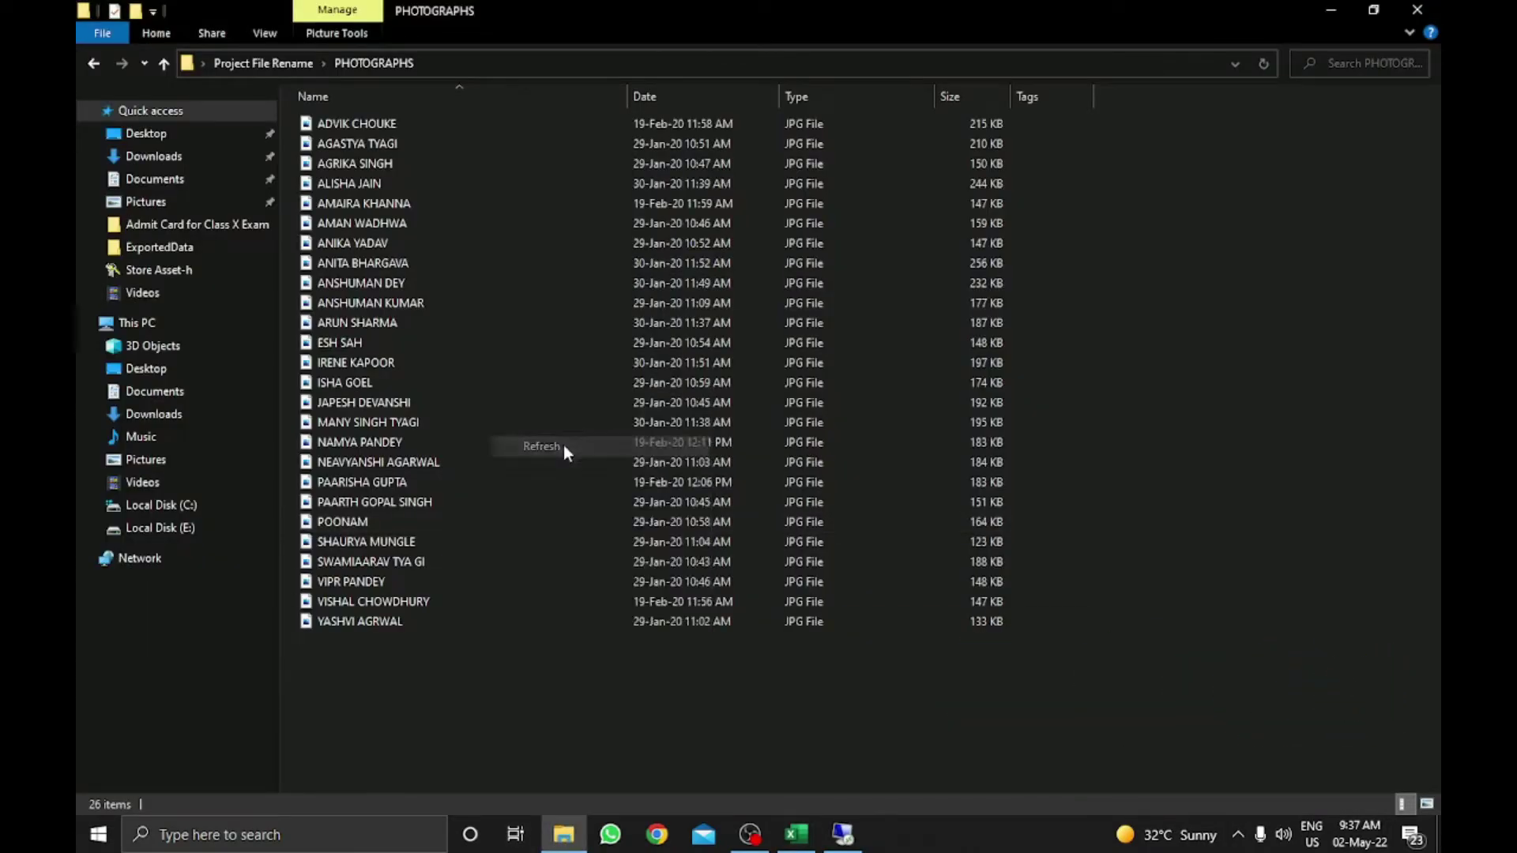
- Switch to Excel, reload the current file names and generate new names in Upper Lower case
{"action": "left_click", "coordinate": [795, 834]}
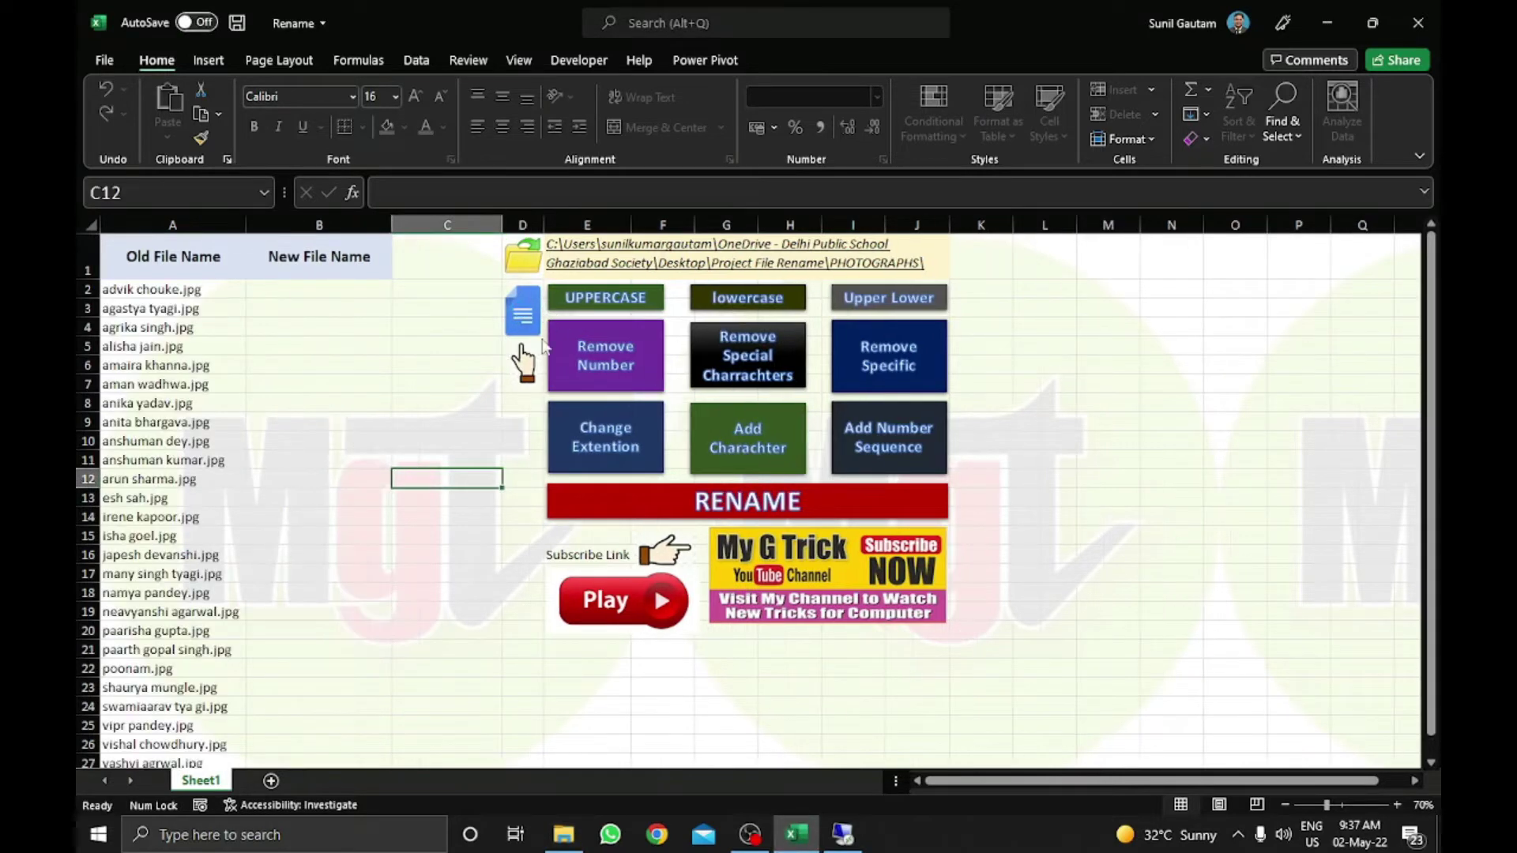
{"action": "left_click", "coordinate": [911, 300]}
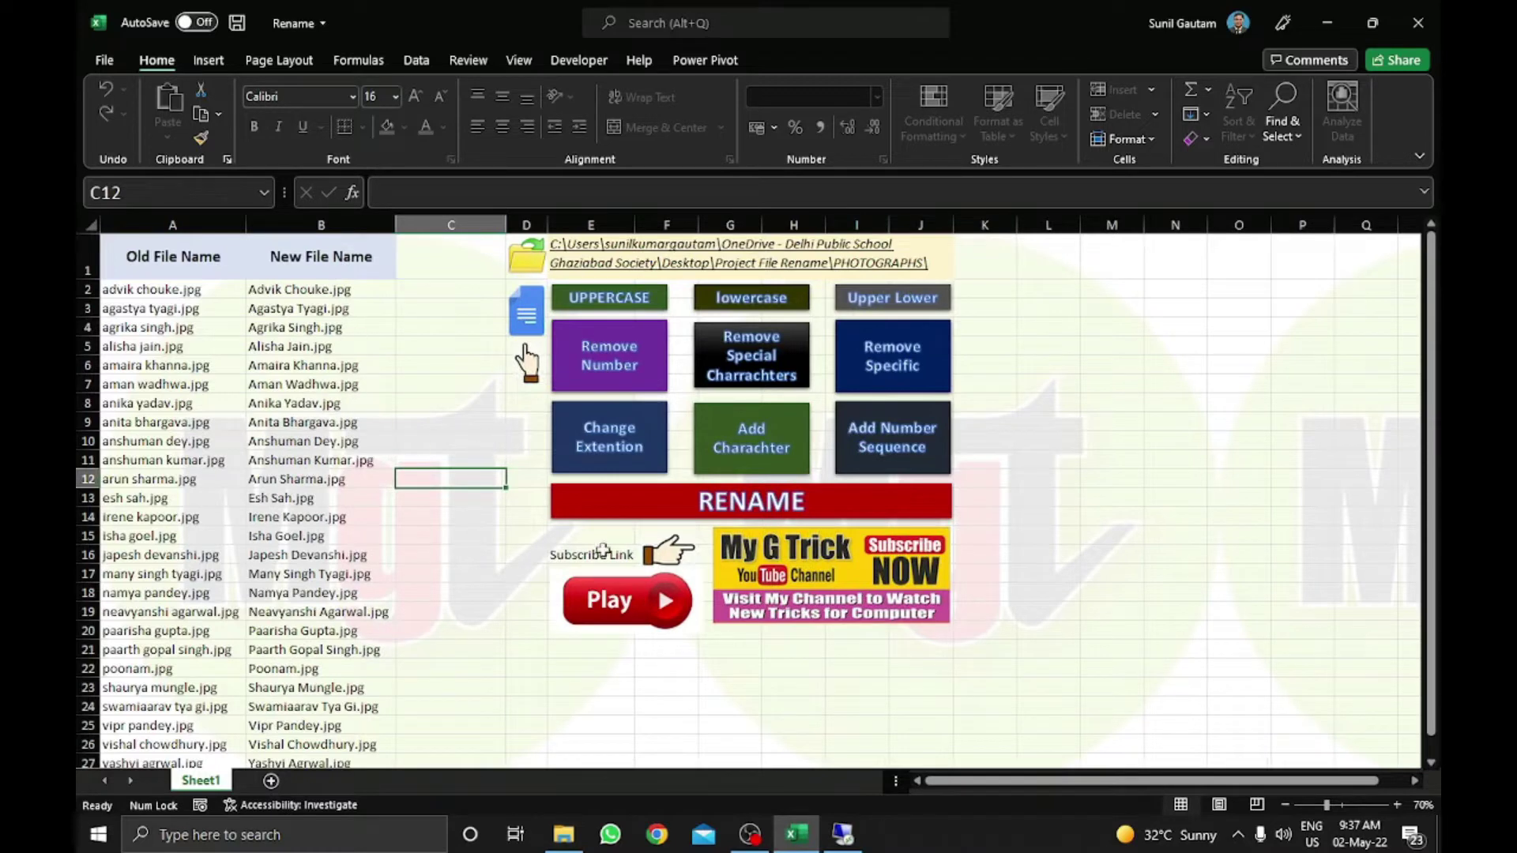
- Rename the photo files to the Upper Lower case names and check them in the refreshed PHOTOGRAPHS folder in File Explorer
{"action": "left_click", "coordinate": [733, 499]}
{"action": "key", "text": "Return"}
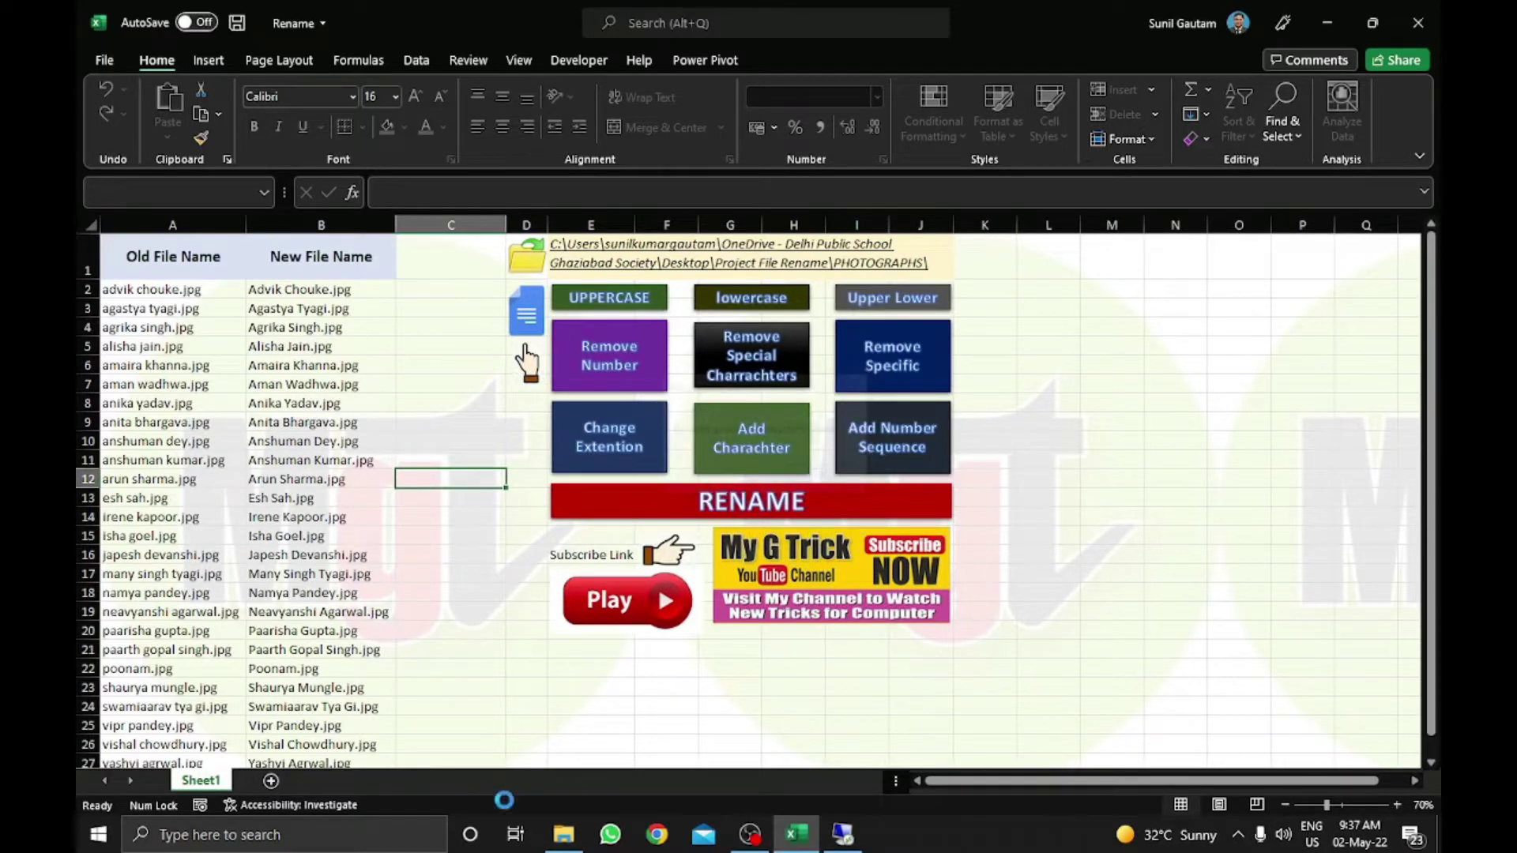
{"action": "left_click", "coordinate": [525, 320]}
{"action": "right_click", "coordinate": [430, 732]}
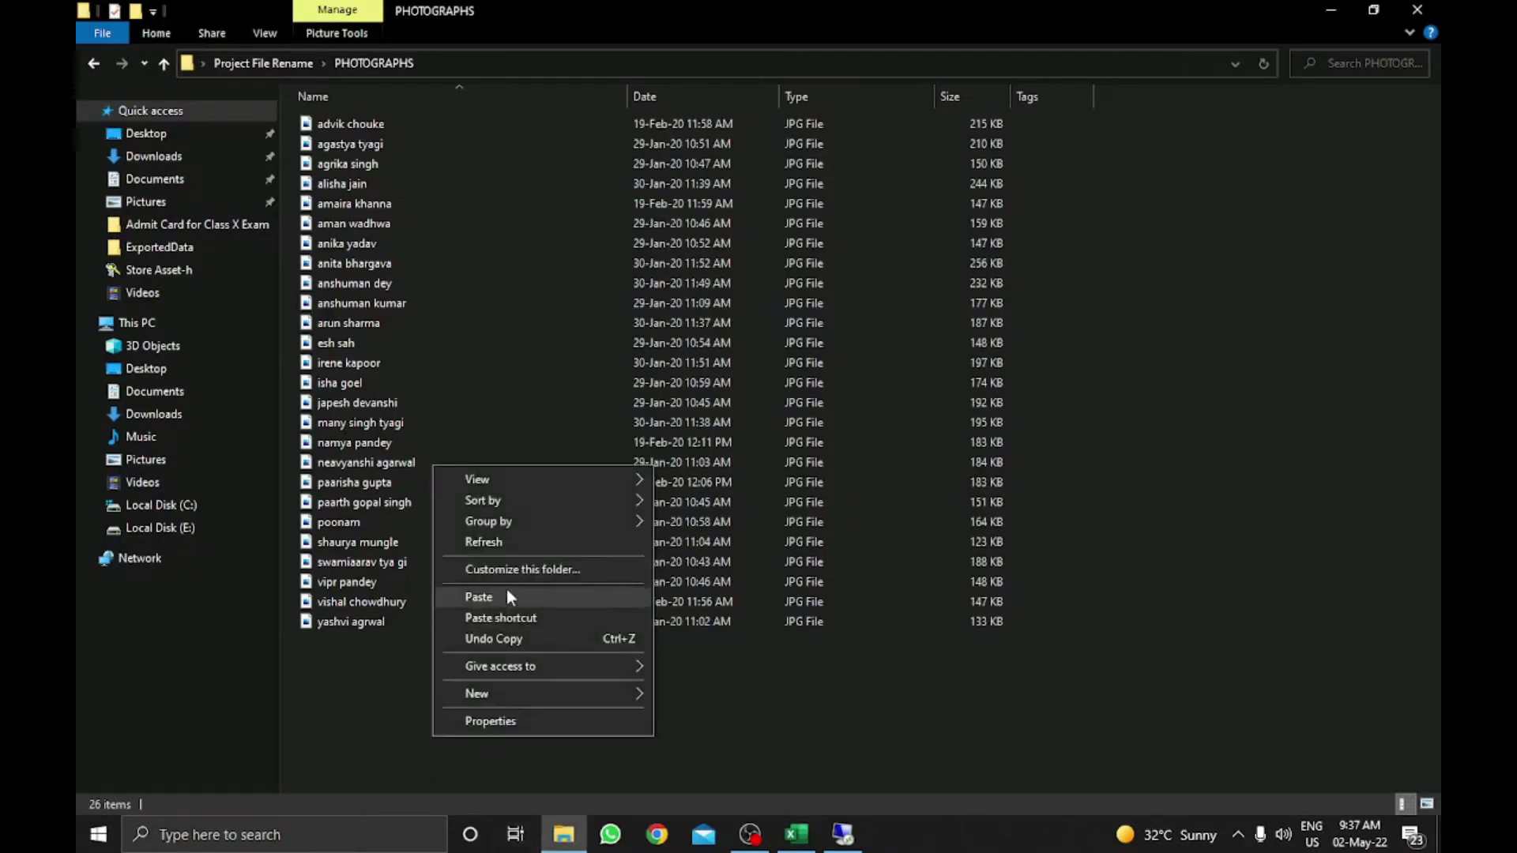
{"action": "left_click", "coordinate": [529, 541]}
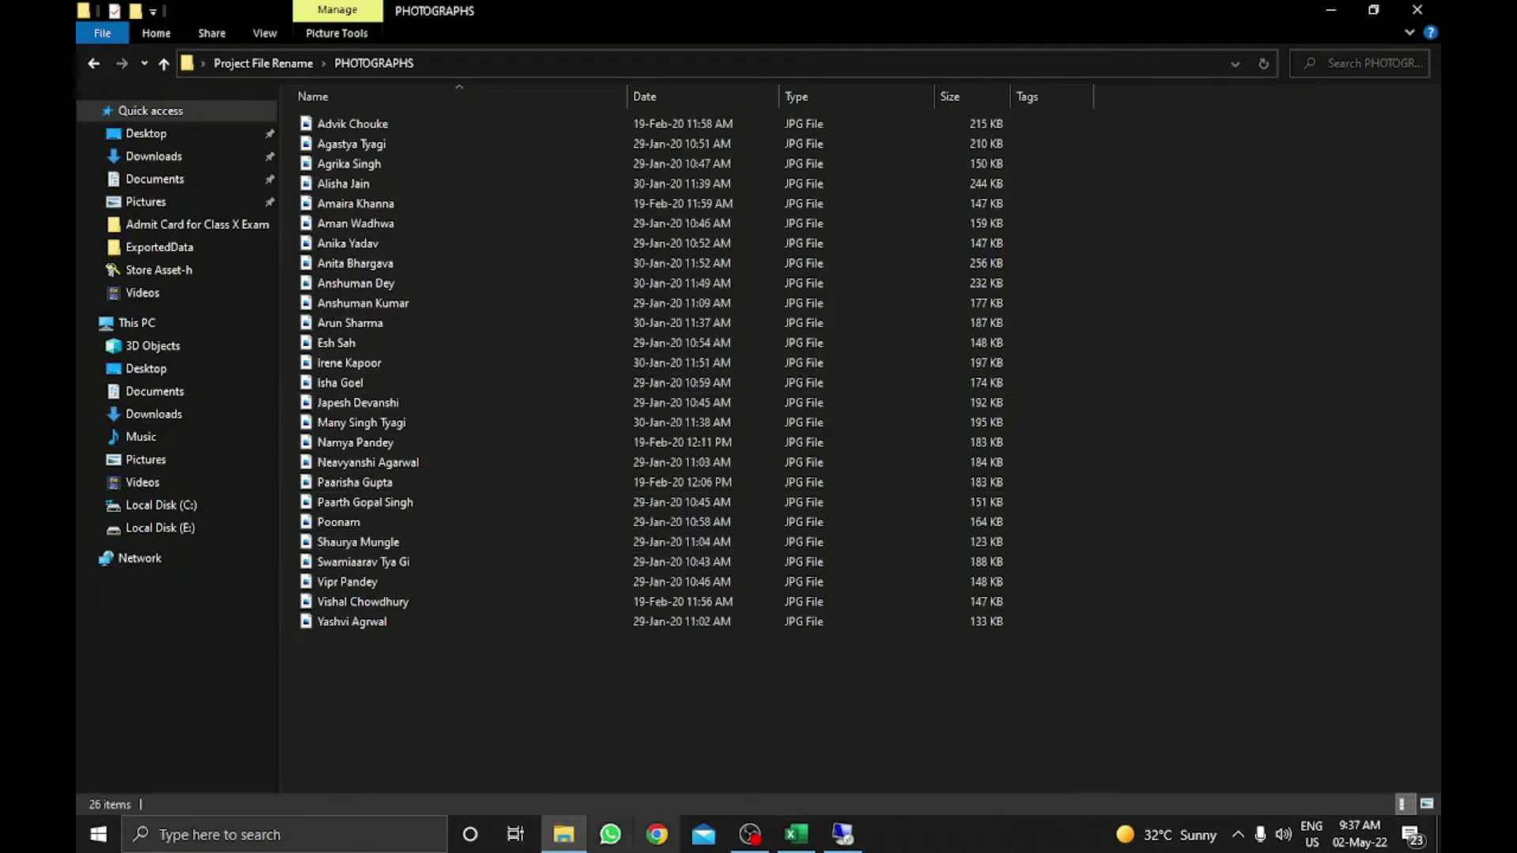
- Switch to Excel and reload the current file names from the PHOTOGRAPHS folder
{"action": "left_click", "coordinate": [796, 835]}
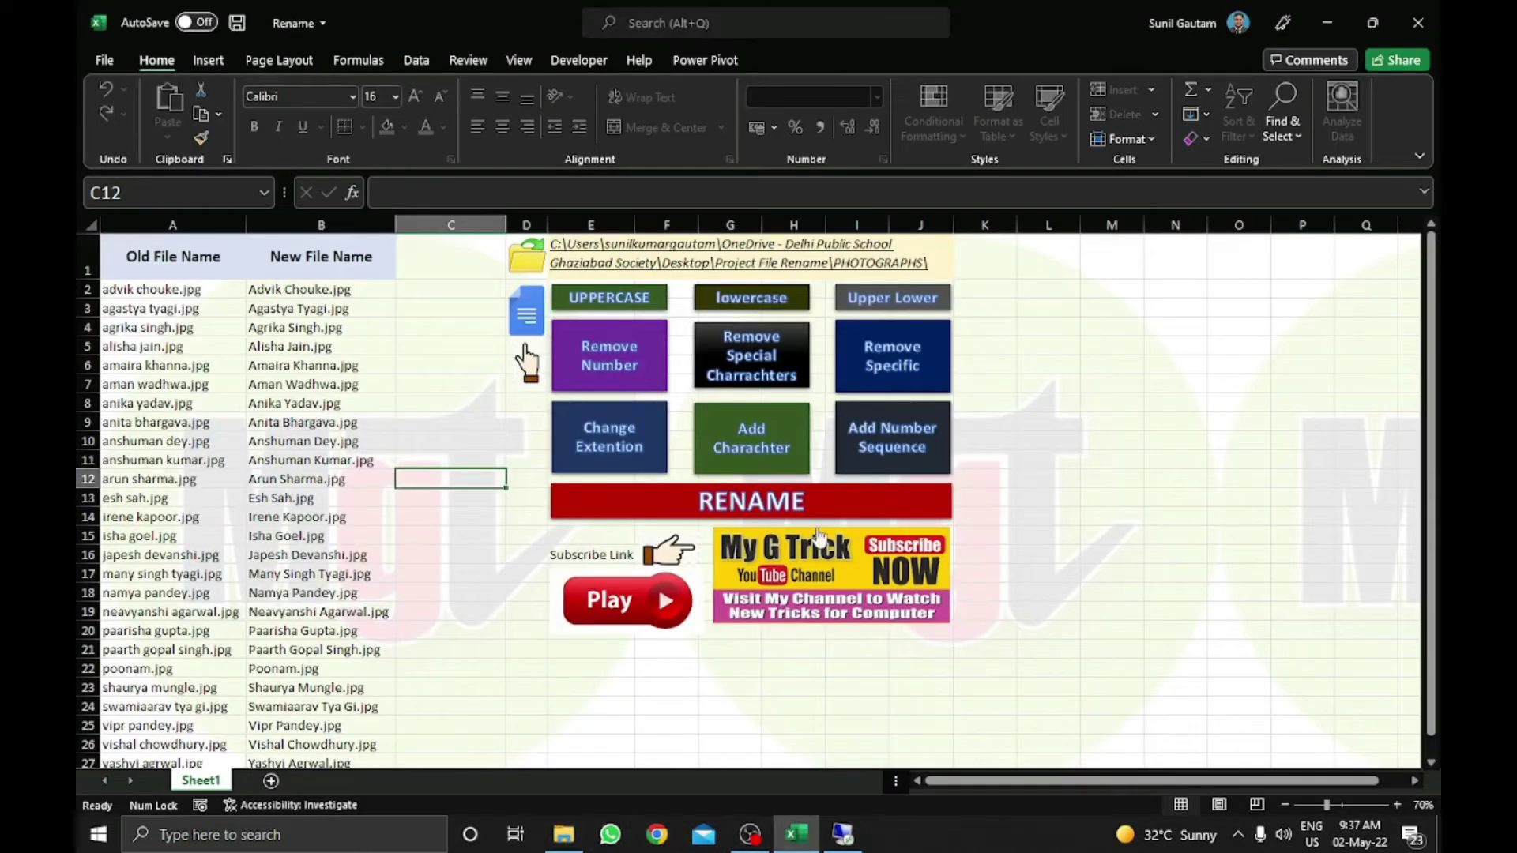
{"action": "left_click", "coordinate": [529, 316]}
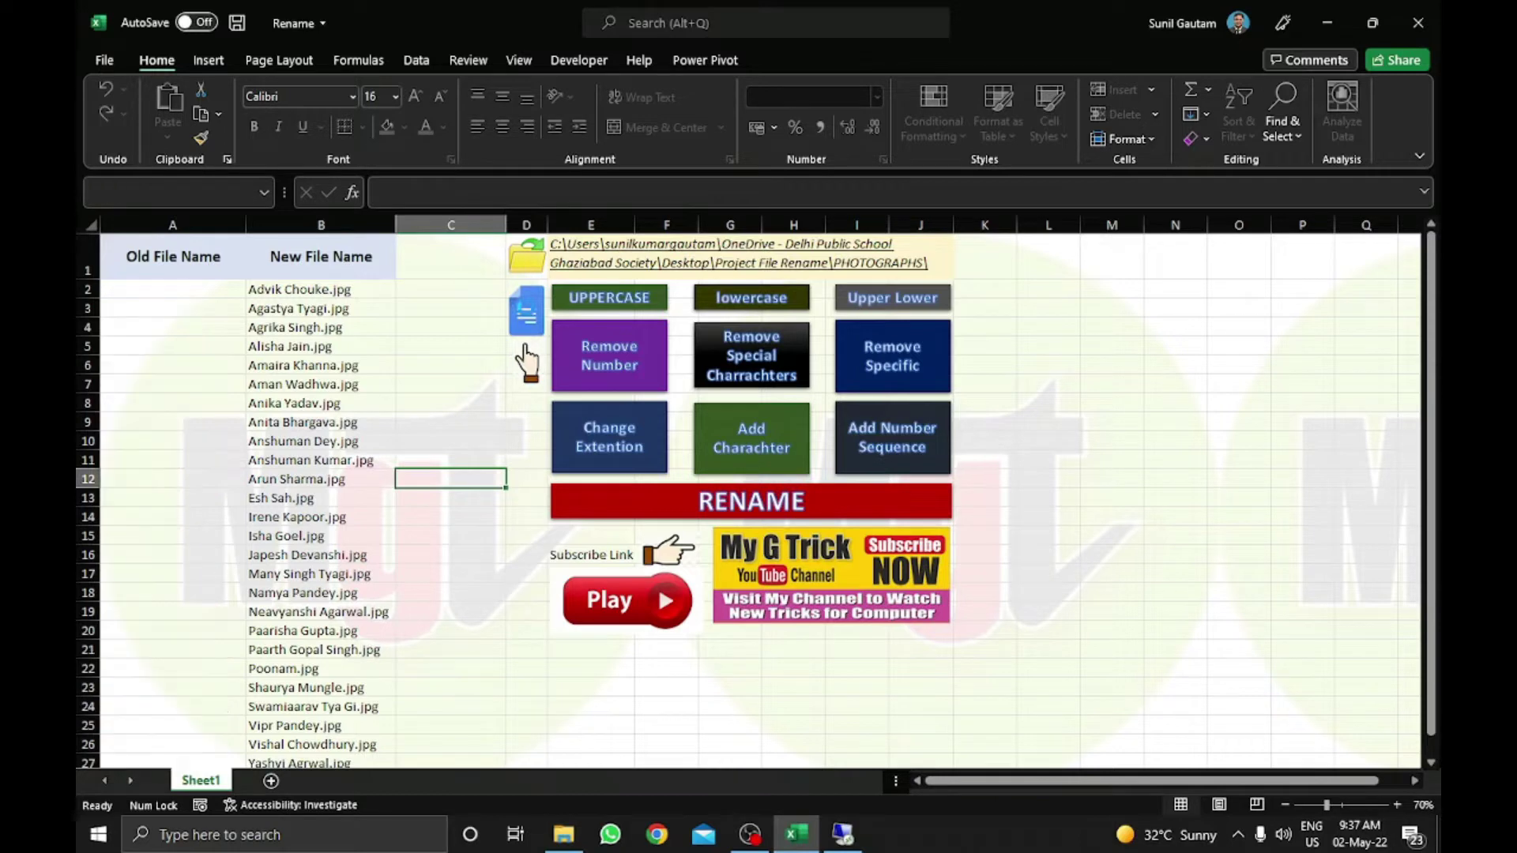
{"action": "left_click", "coordinate": [359, 382]}
{"action": "left_click", "coordinate": [355, 342]}
{"action": "left_click", "coordinate": [392, 542]}
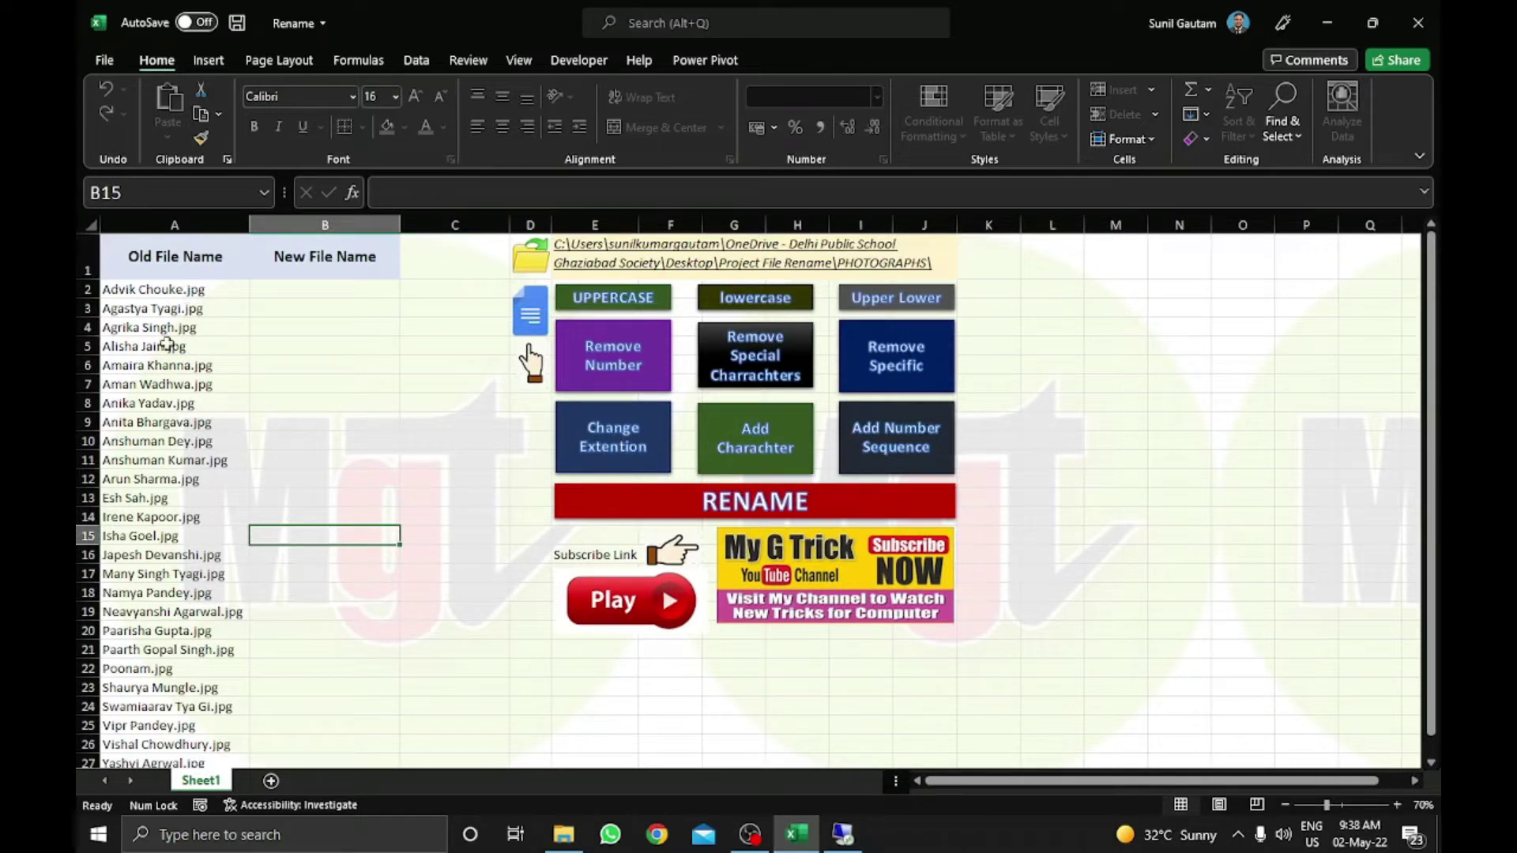
- Generate new file names with the extension changed to .xlsx and review the list
{"action": "left_click", "coordinate": [618, 428]}
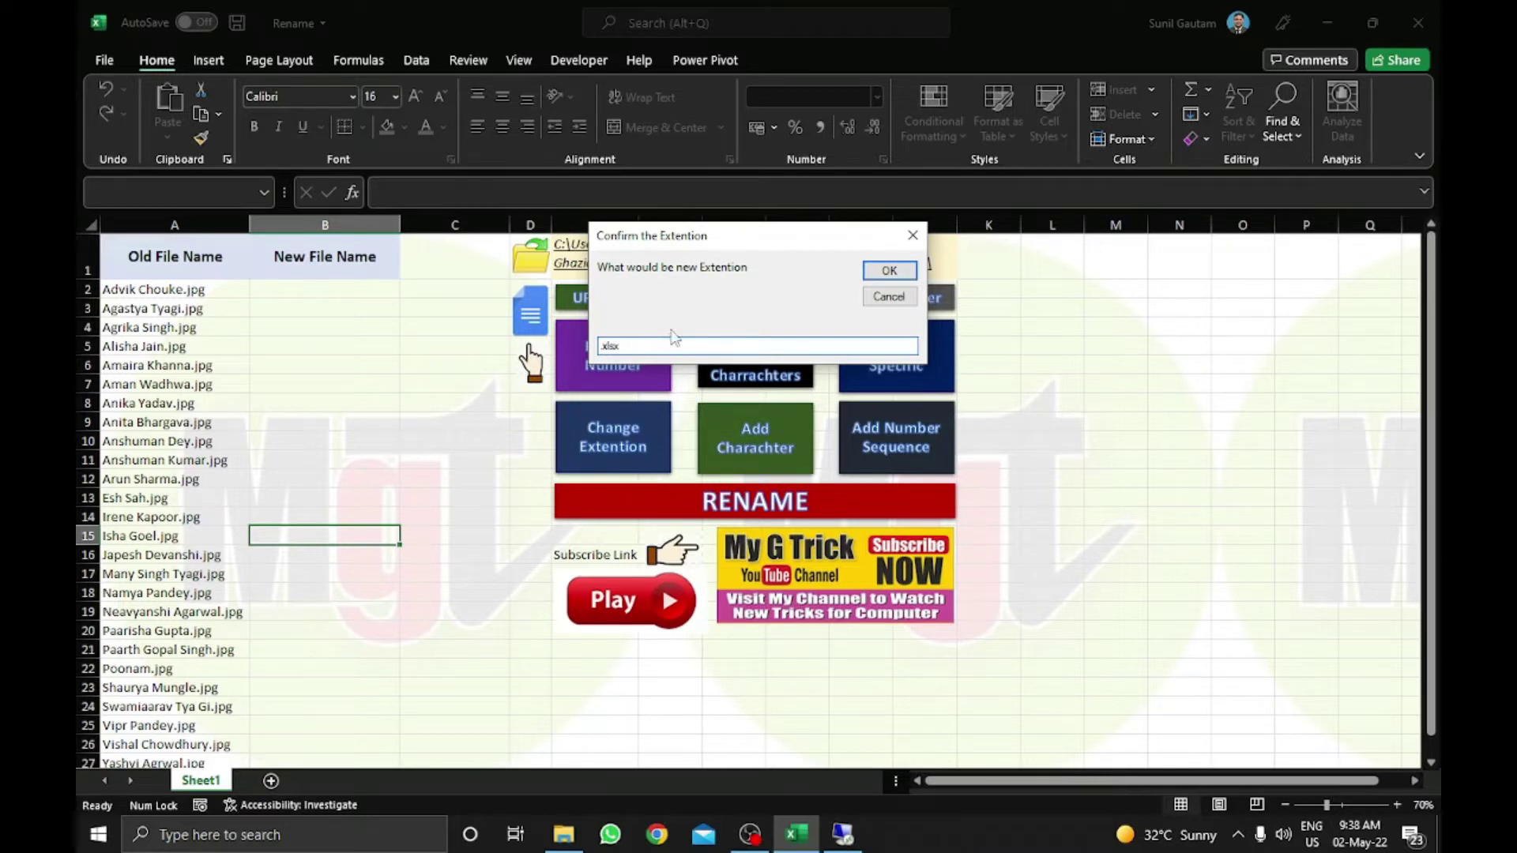
{"action": "left_click", "coordinate": [888, 270]}
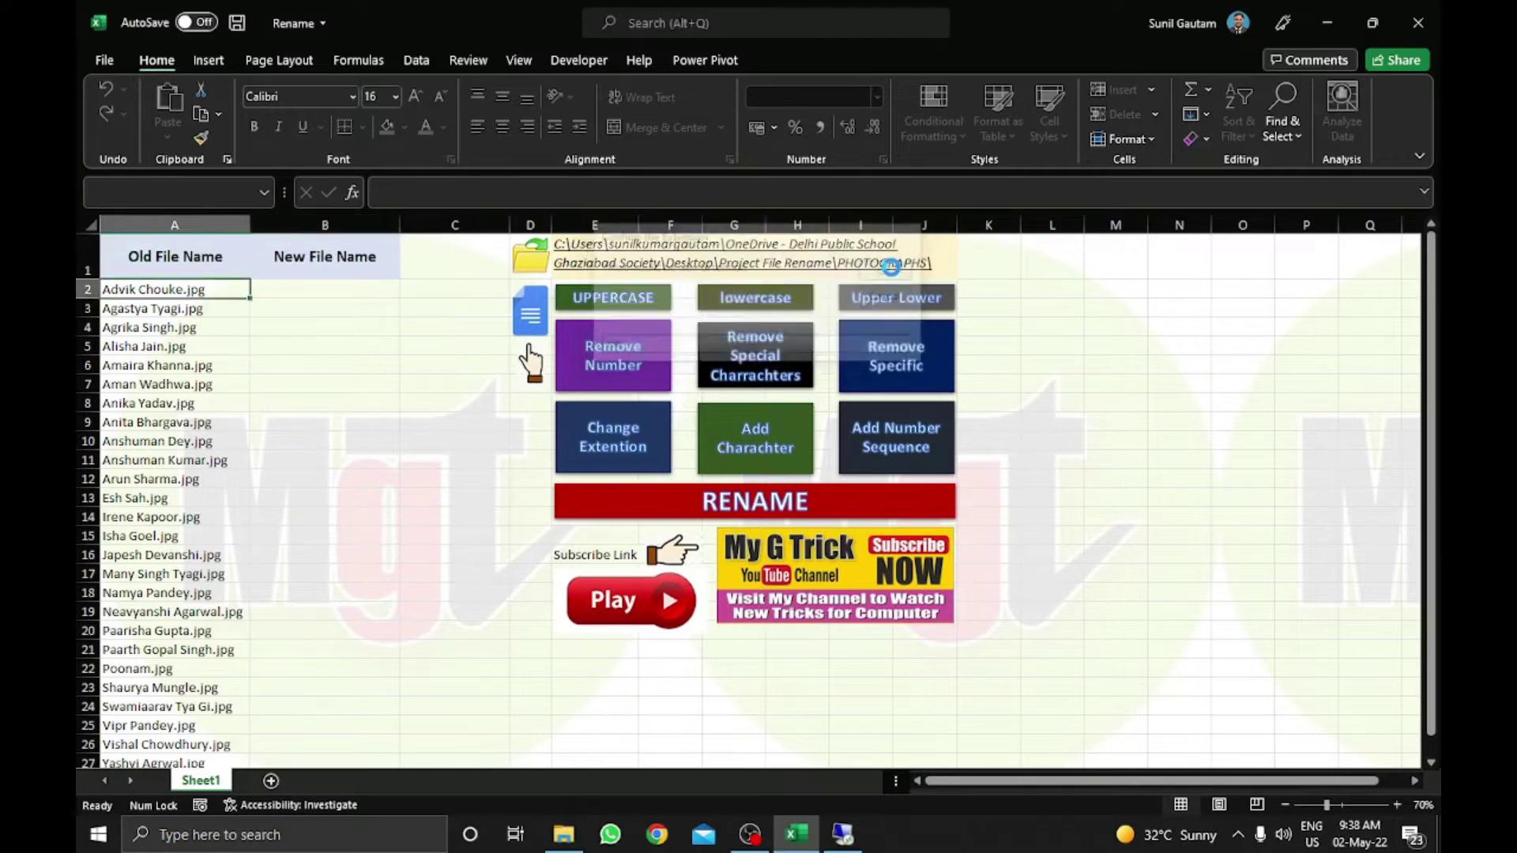
{"action": "scroll", "coordinate": [434, 446], "scroll_direction": "up", "scroll_amount": 4}
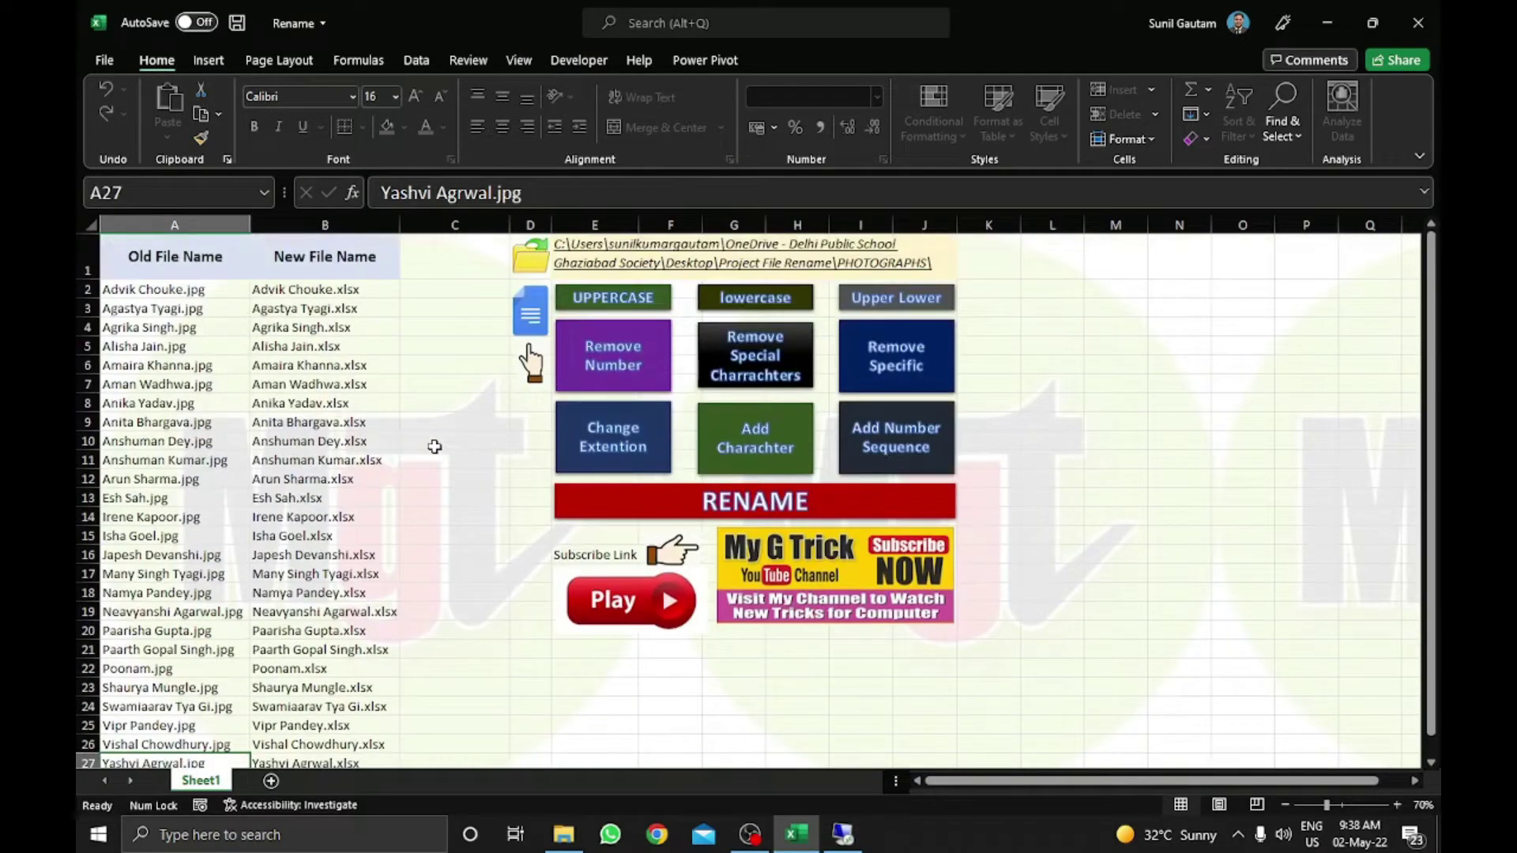
{"action": "scroll", "coordinate": [424, 537], "scroll_direction": "down", "scroll_amount": 3}
{"action": "scroll", "coordinate": [423, 537], "scroll_direction": "up", "scroll_amount": 3}
- Rename the photo files to the .xlsx names and check them in the refreshed PHOTOGRAPHS folder in File Explorer
{"action": "left_click", "coordinate": [711, 502]}
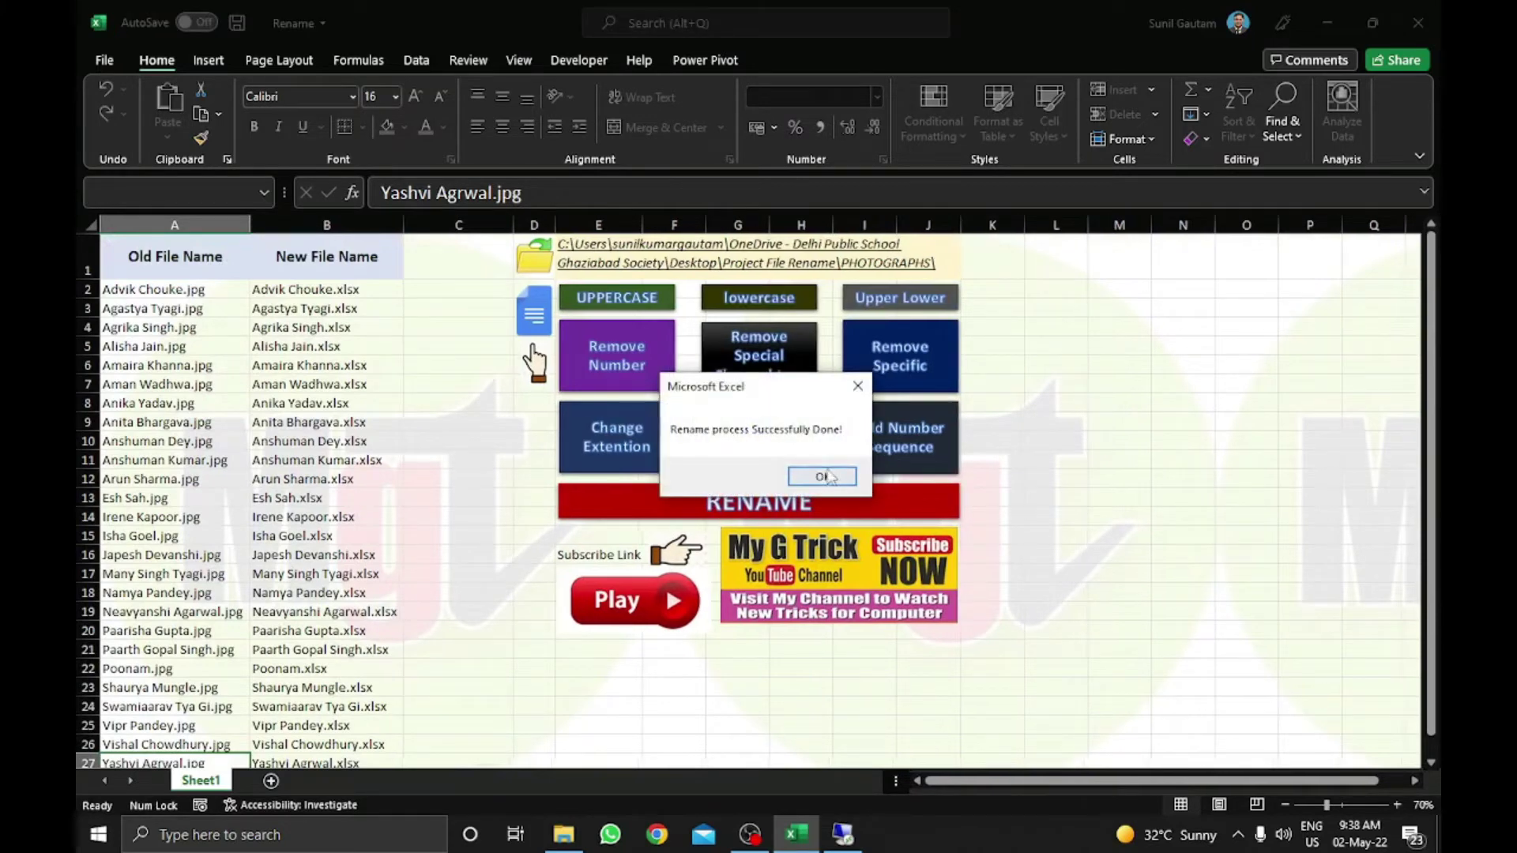
{"action": "left_click", "coordinate": [823, 474]}
{"action": "left_click", "coordinate": [566, 829]}
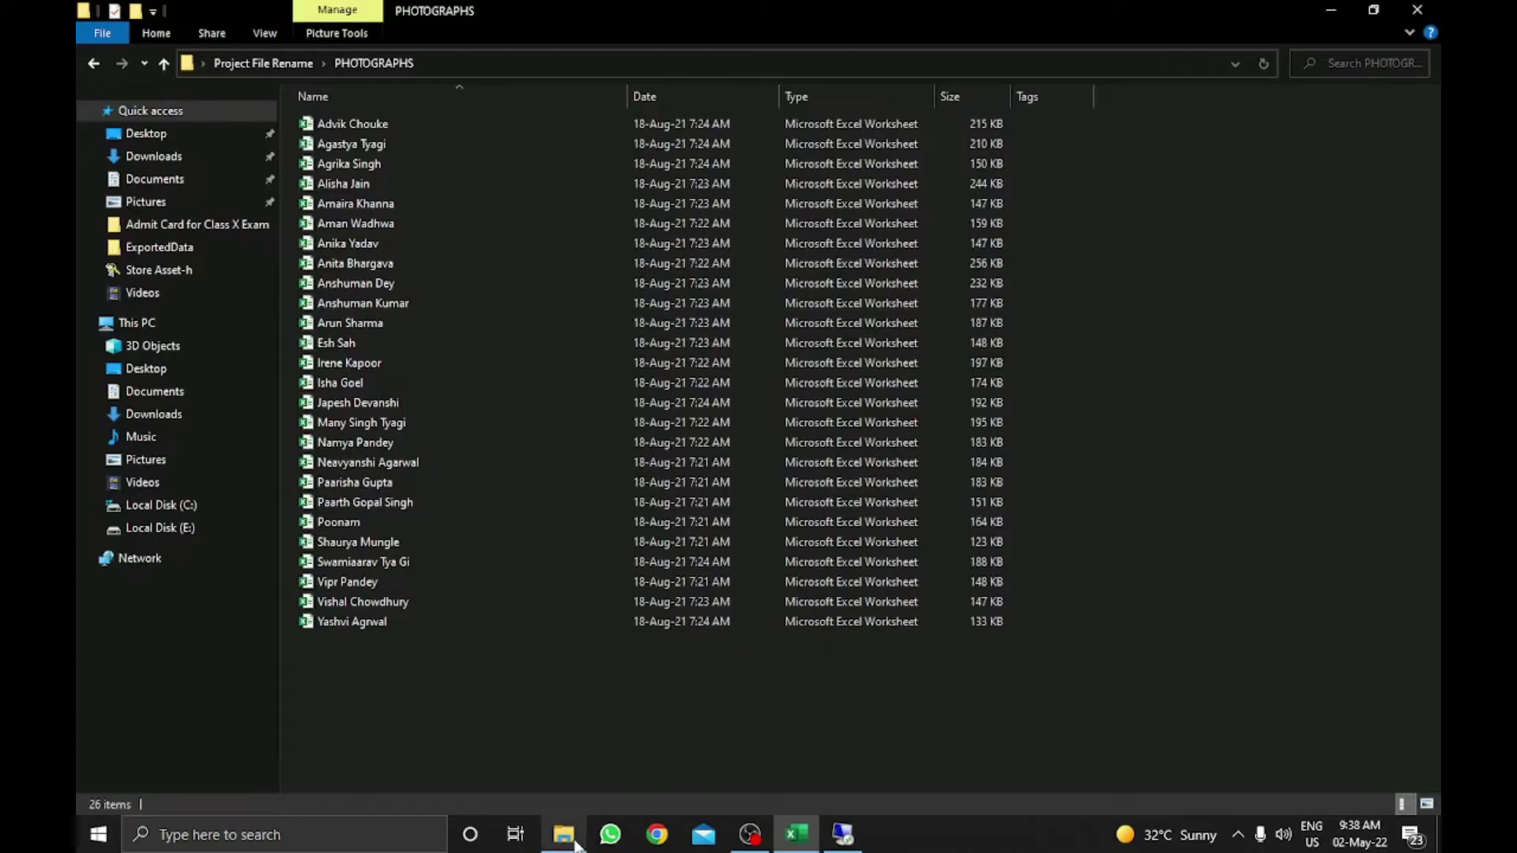
{"action": "right_click", "coordinate": [489, 704]}
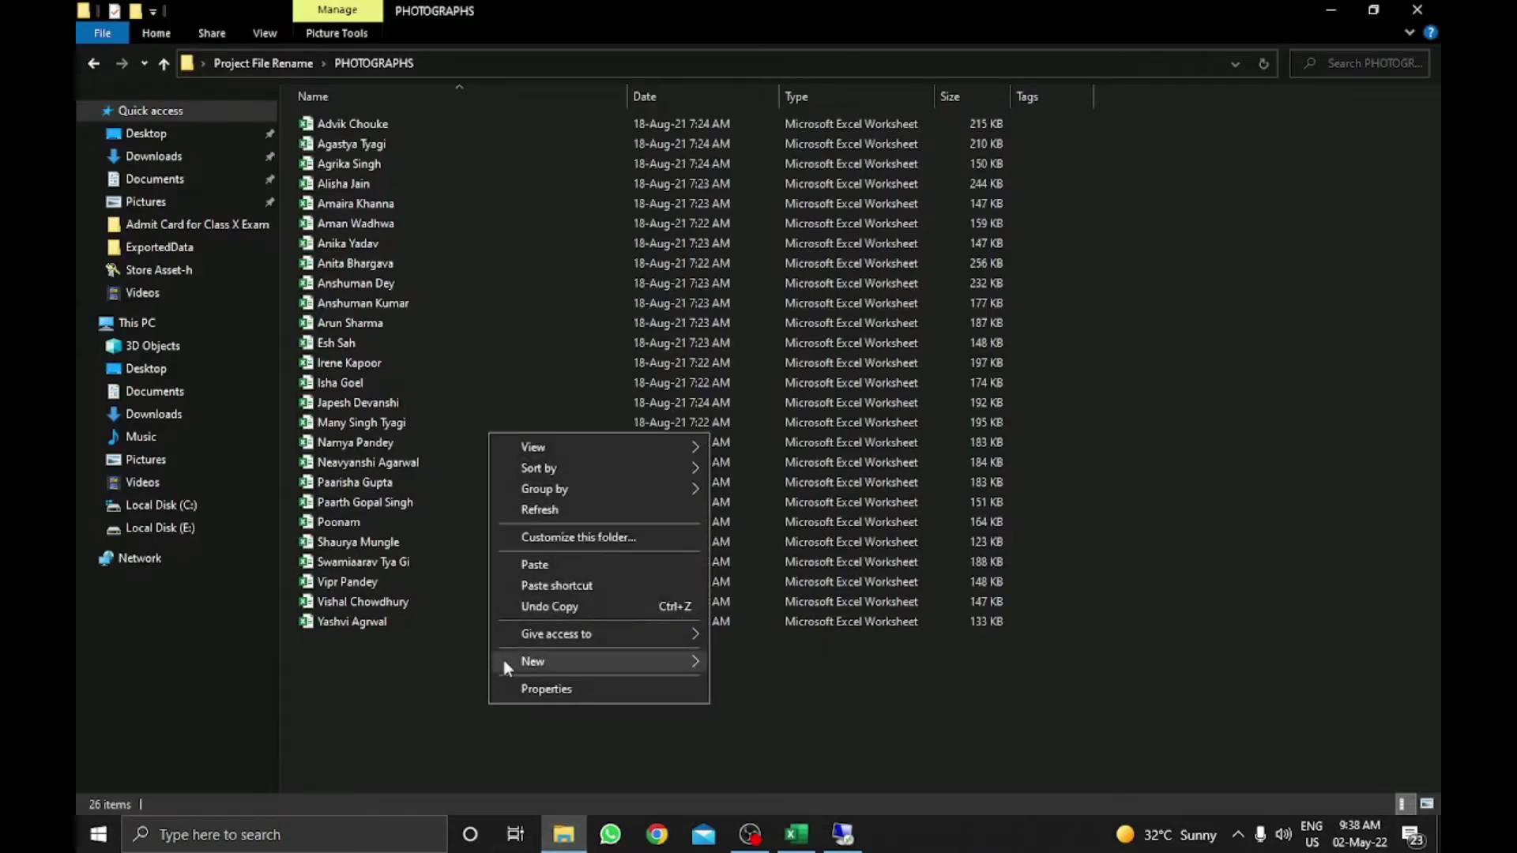
{"action": "left_click", "coordinate": [559, 510]}
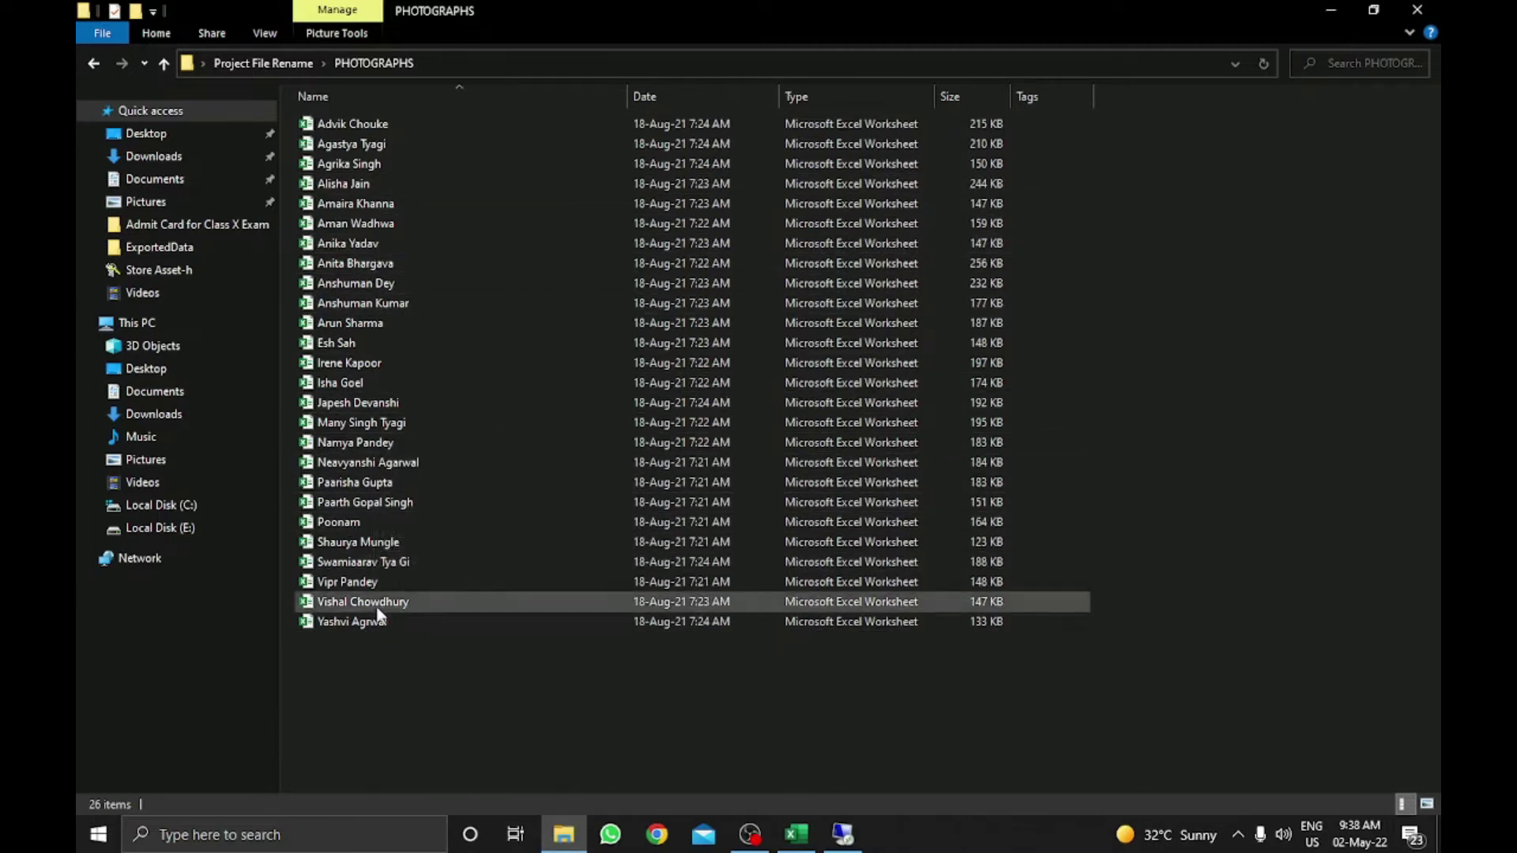
- Switch to Excel, reload the current file names and generate new names with the extension changed to .jpg
{"action": "left_click", "coordinate": [796, 834]}
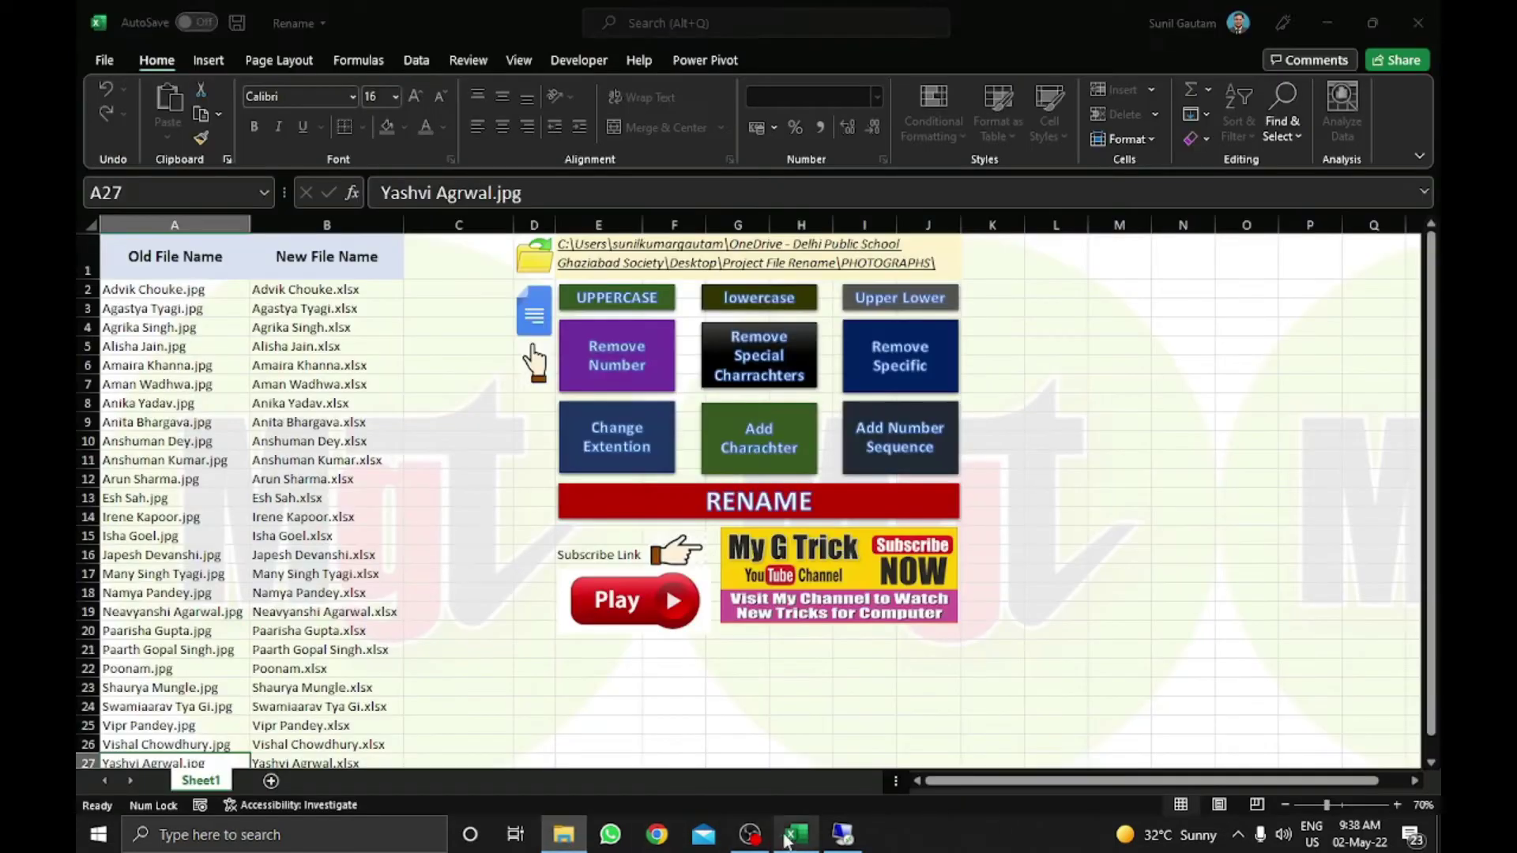
{"action": "left_click", "coordinate": [598, 725]}
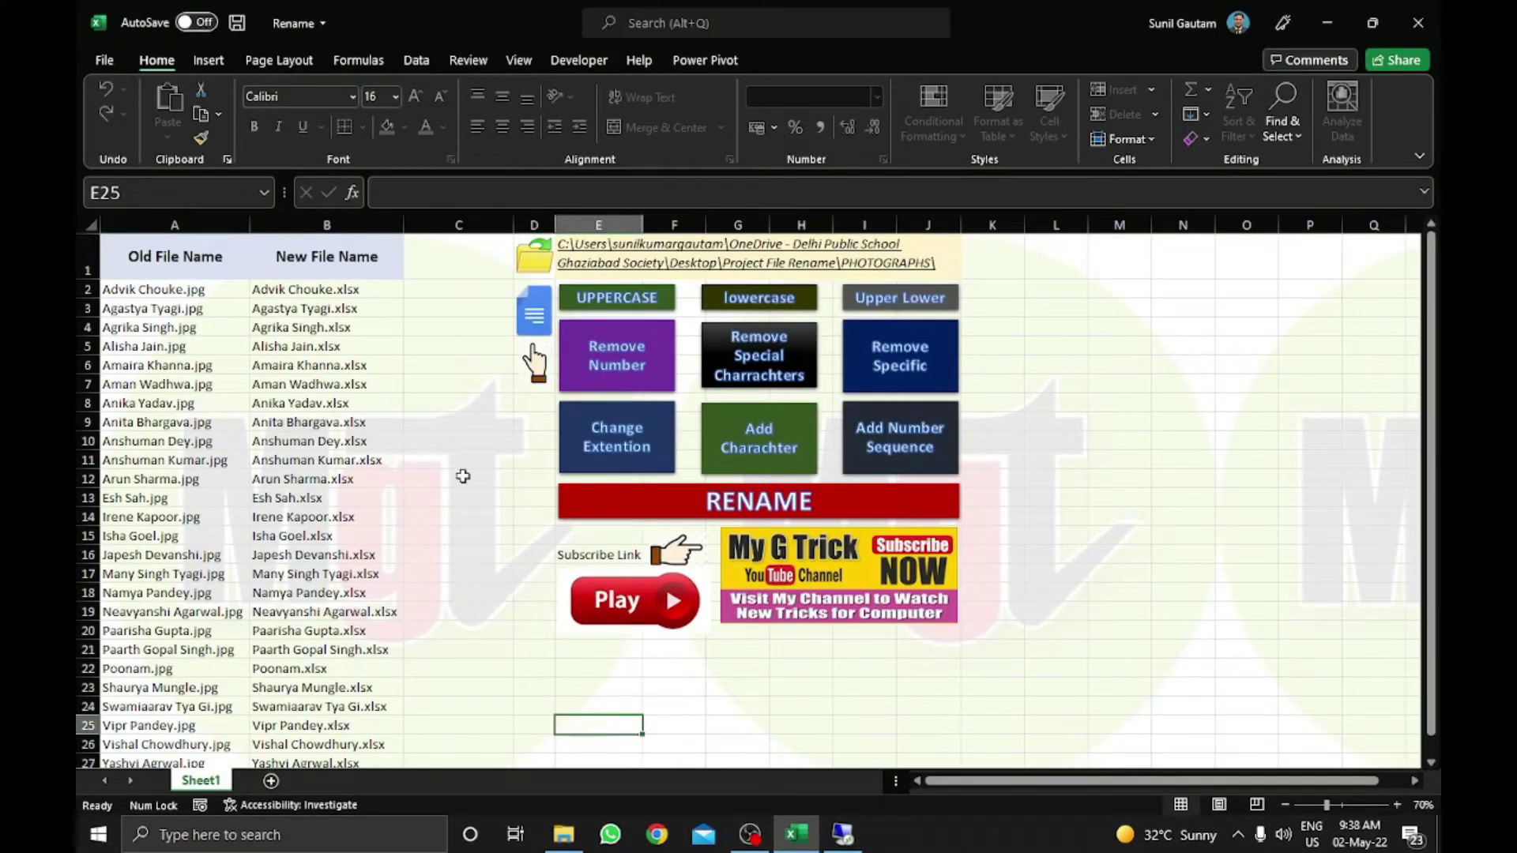
{"action": "left_click", "coordinate": [536, 315]}
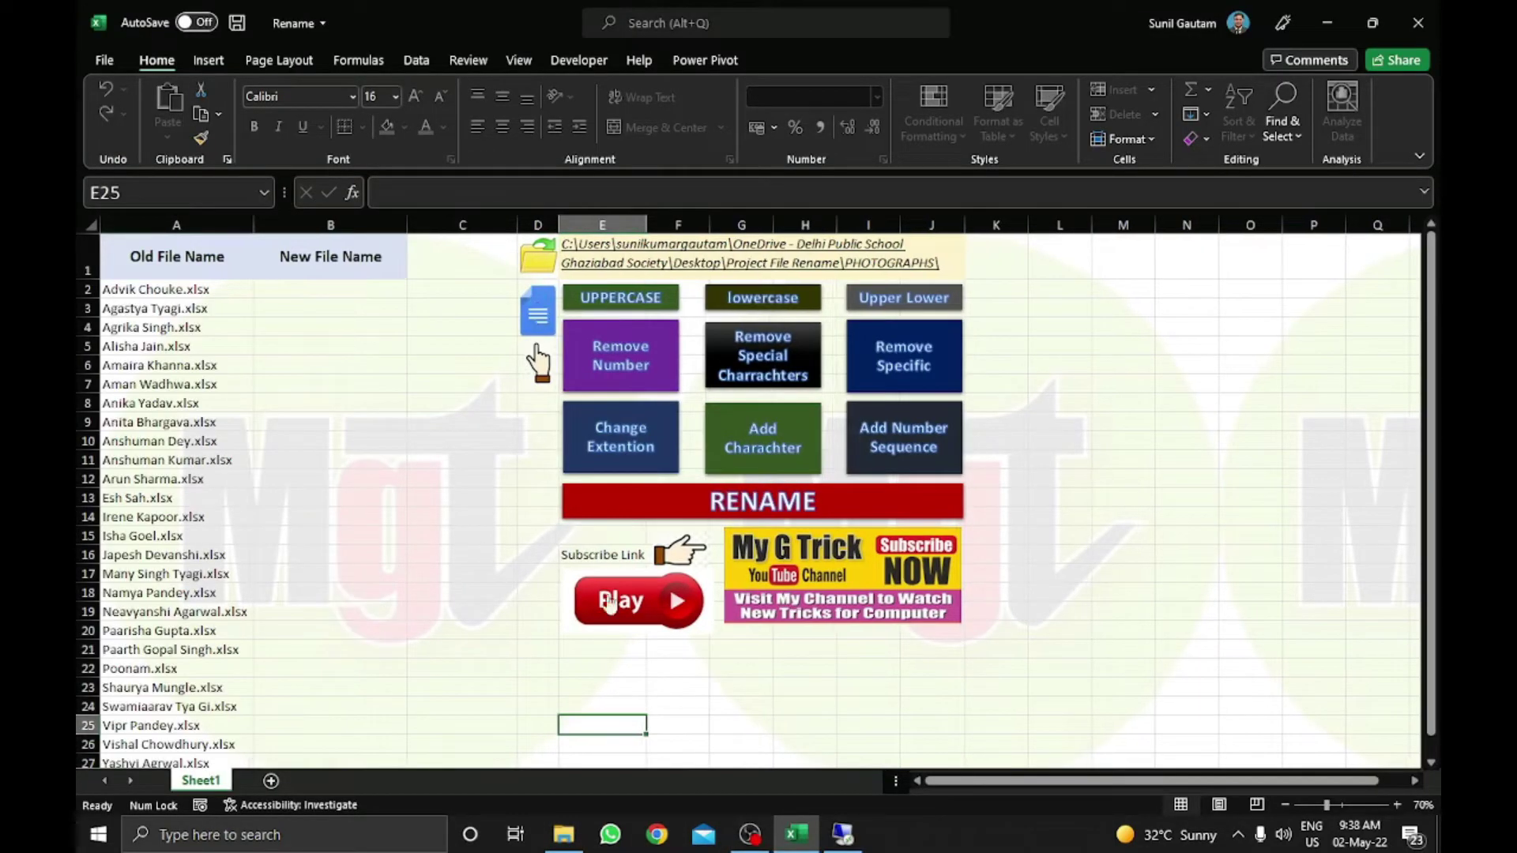
{"action": "left_click", "coordinate": [643, 429]}
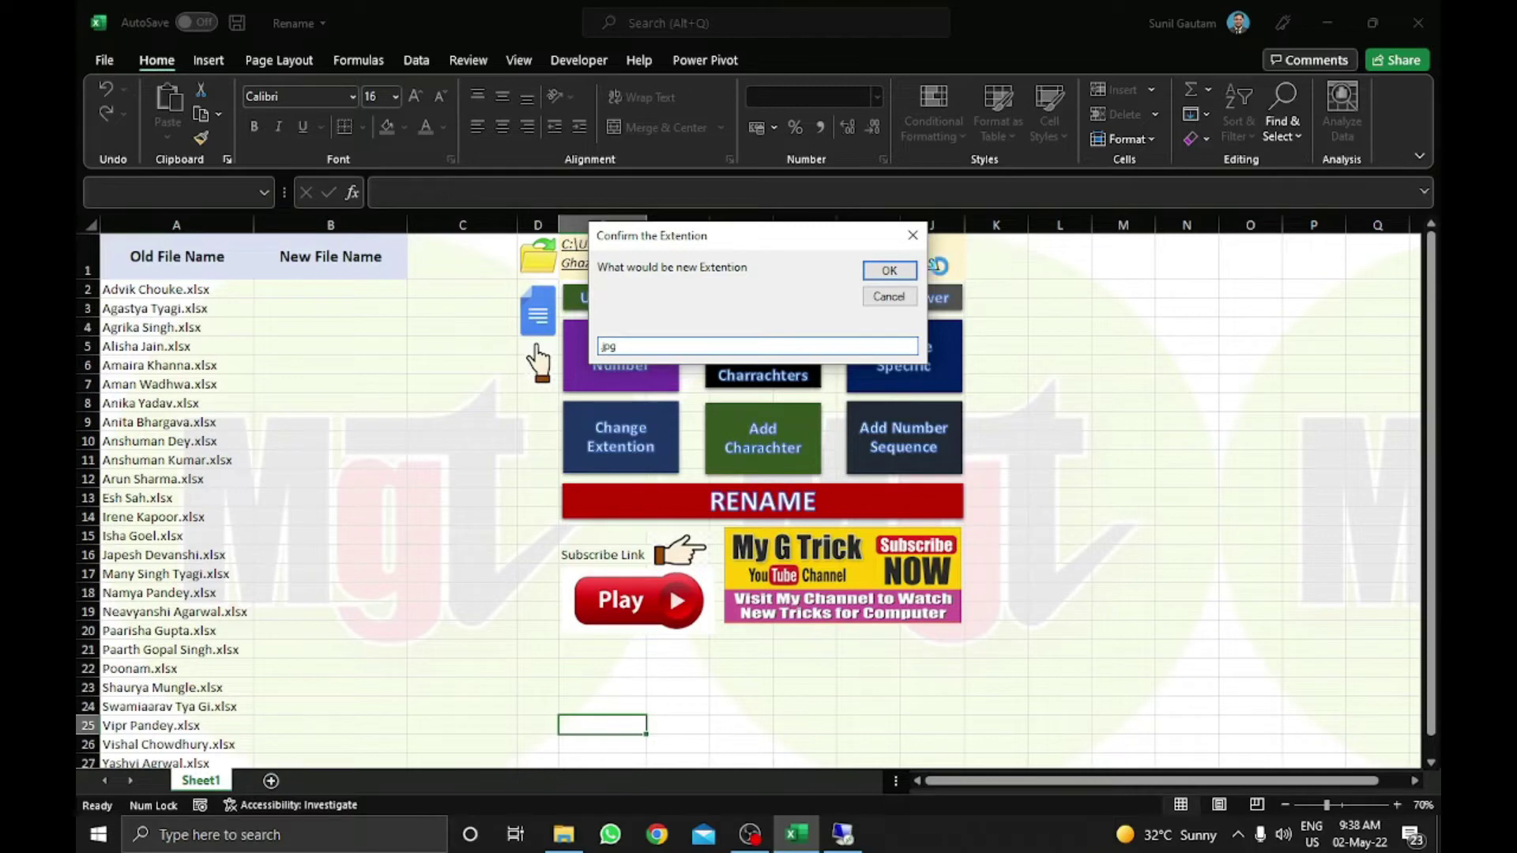
{"action": "left_click", "coordinate": [889, 270]}
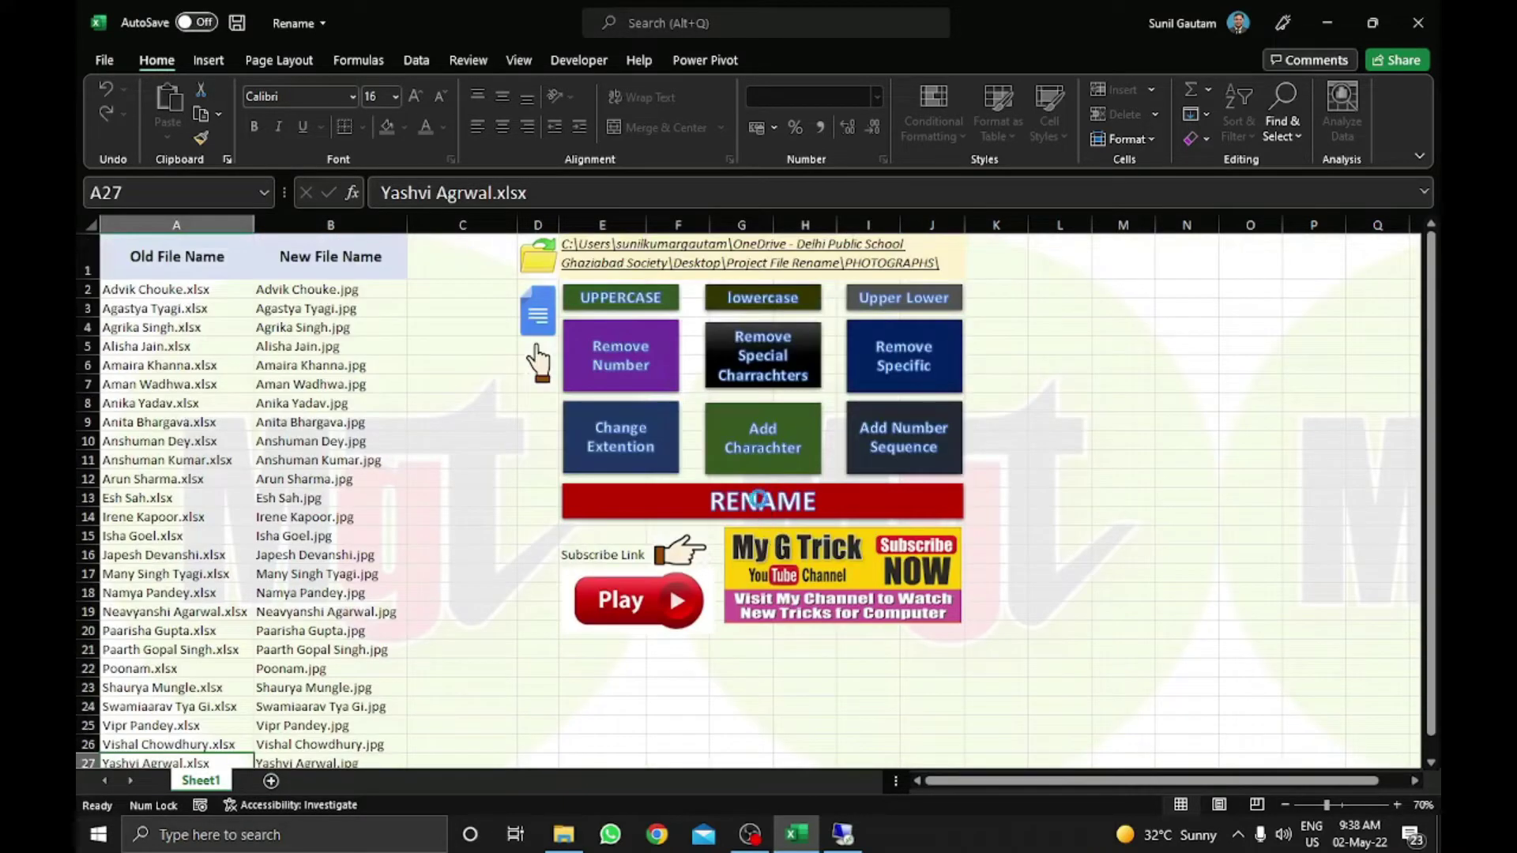
- Rename the files to the .jpg names and check them in the refreshed PHOTOGRAPHS folder in File Explorer
{"action": "left_click", "coordinate": [758, 499]}
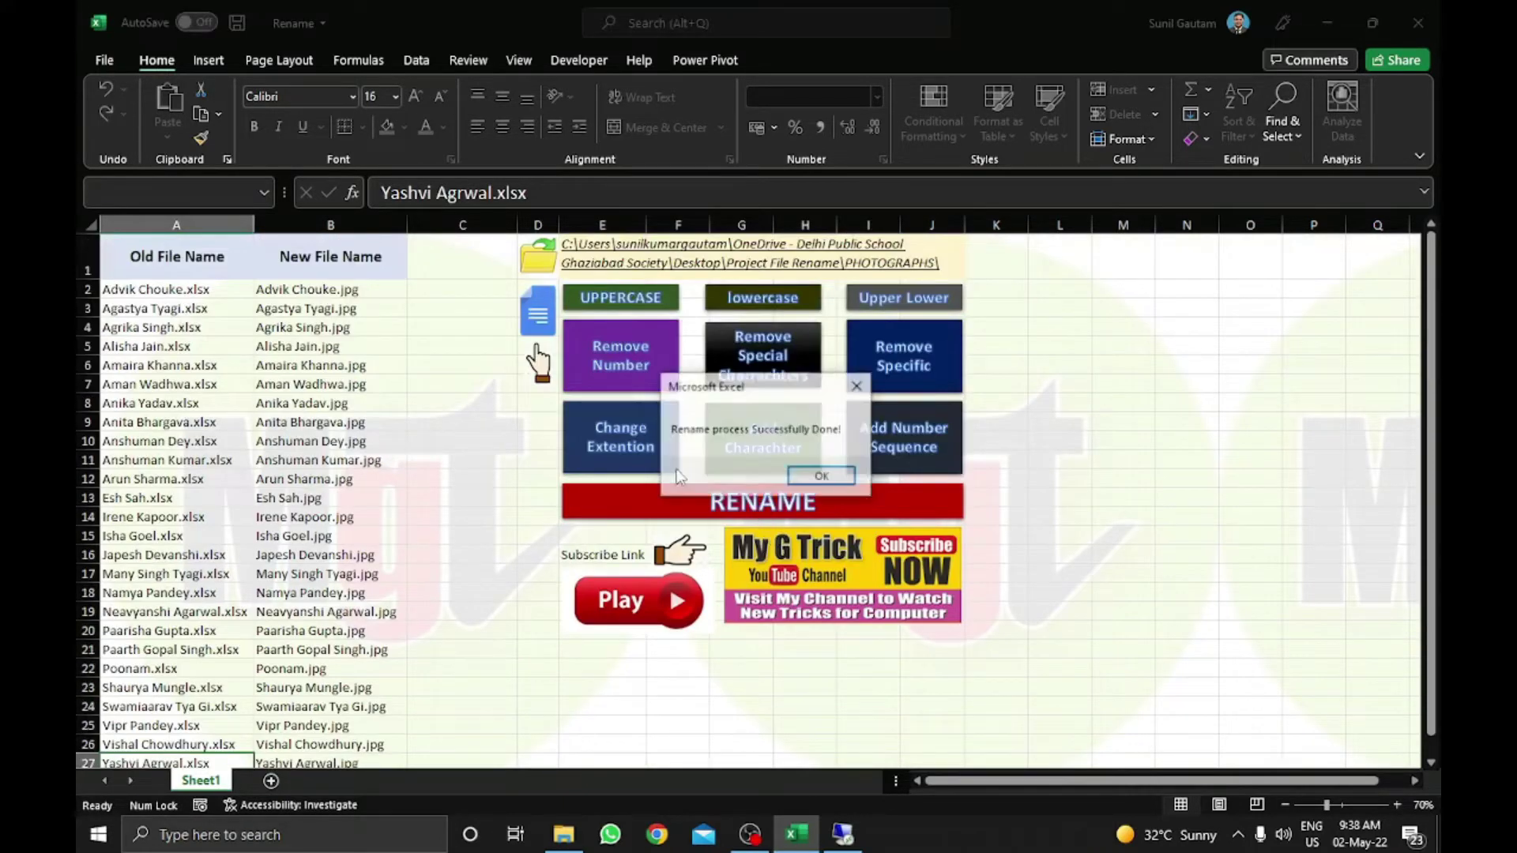
{"action": "left_click", "coordinate": [775, 471]}
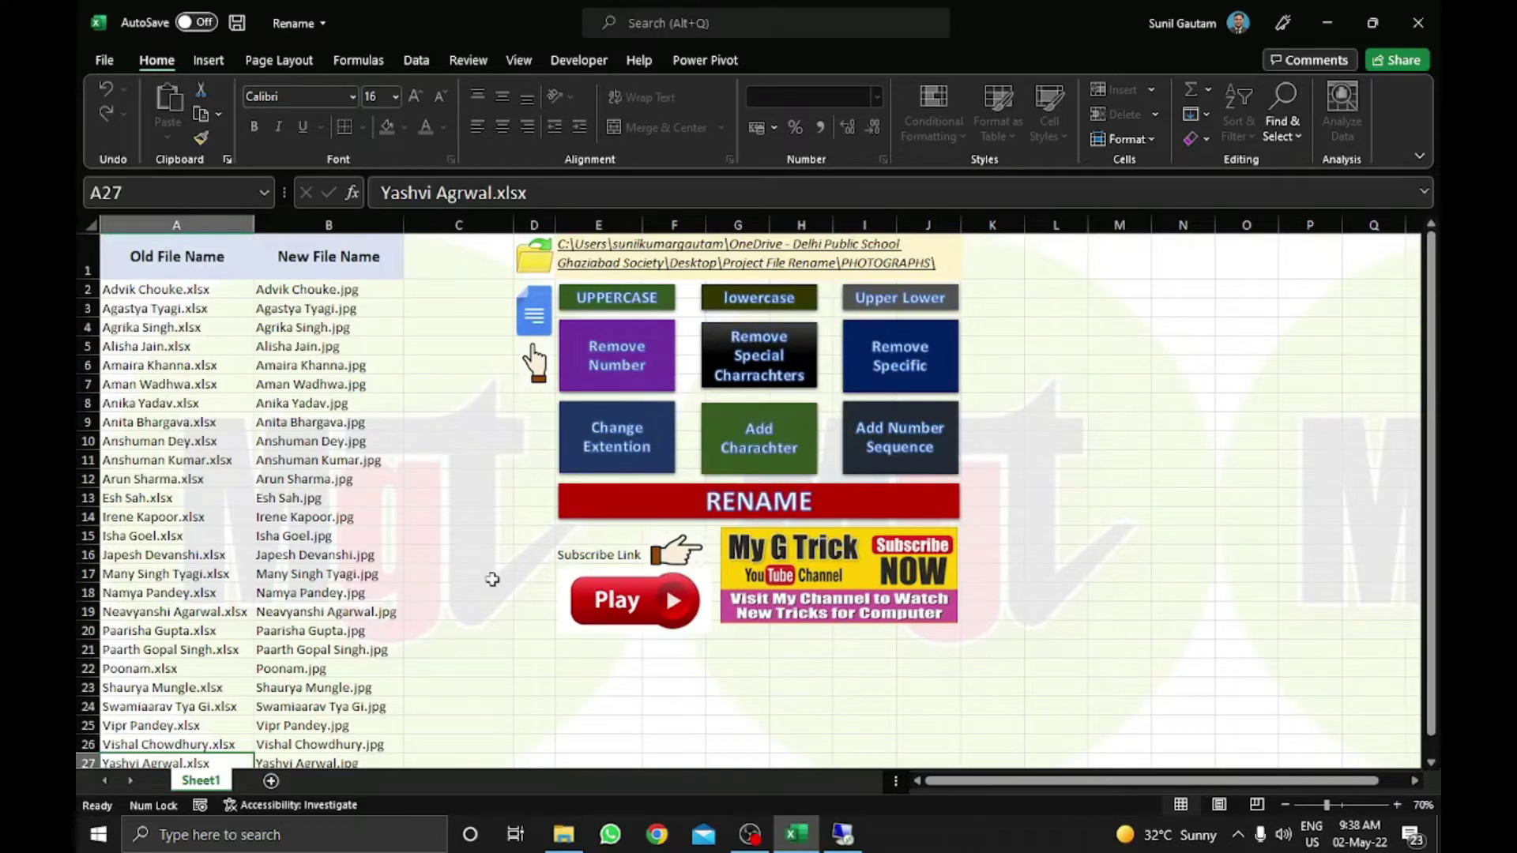
{"action": "left_click", "coordinate": [470, 557]}
{"action": "right_click", "coordinate": [510, 670]}
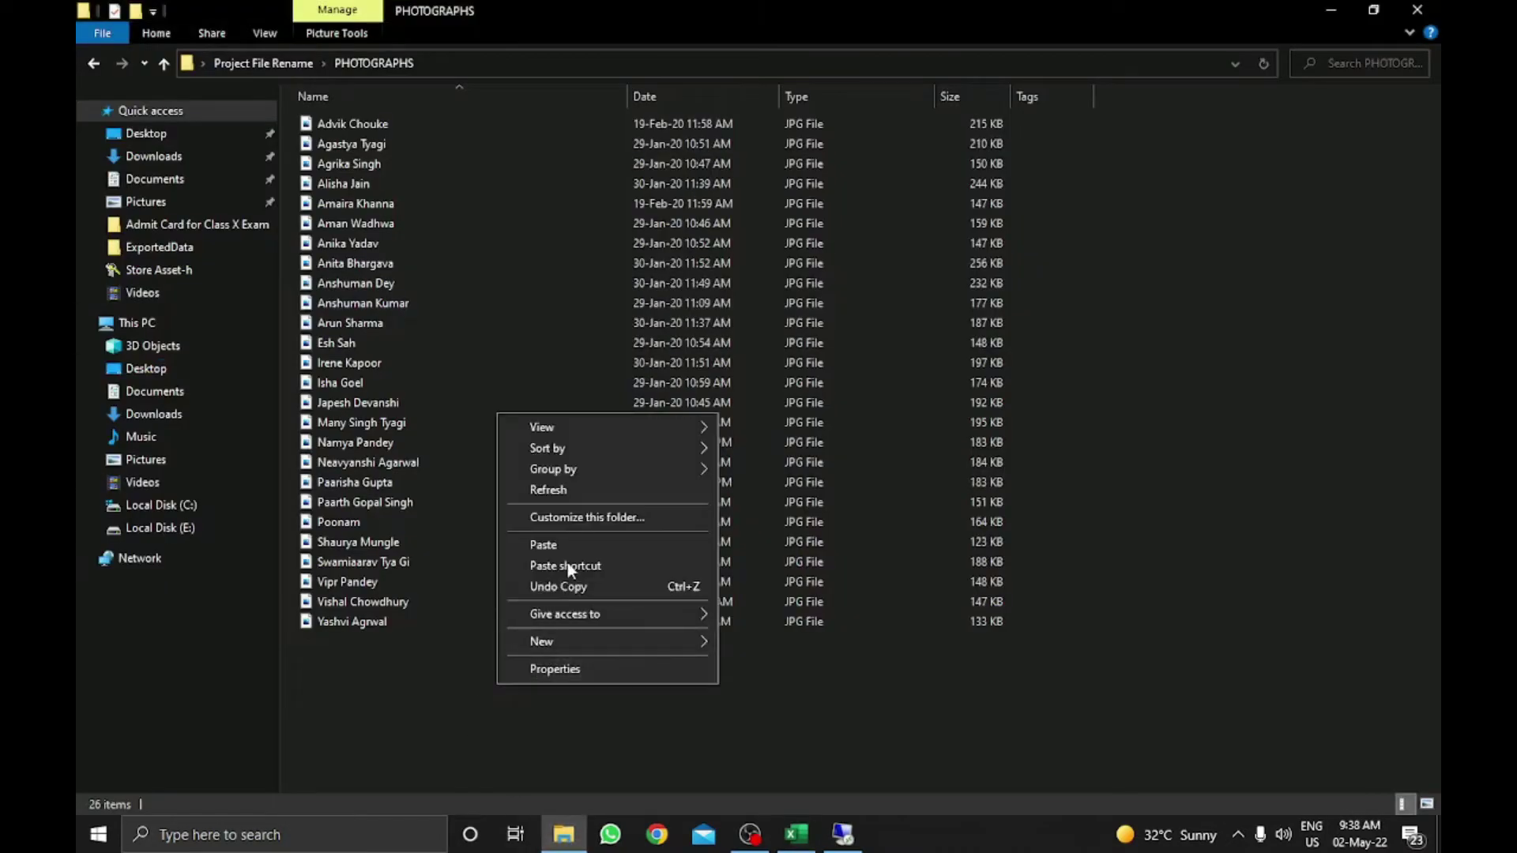
{"action": "left_click", "coordinate": [556, 495]}
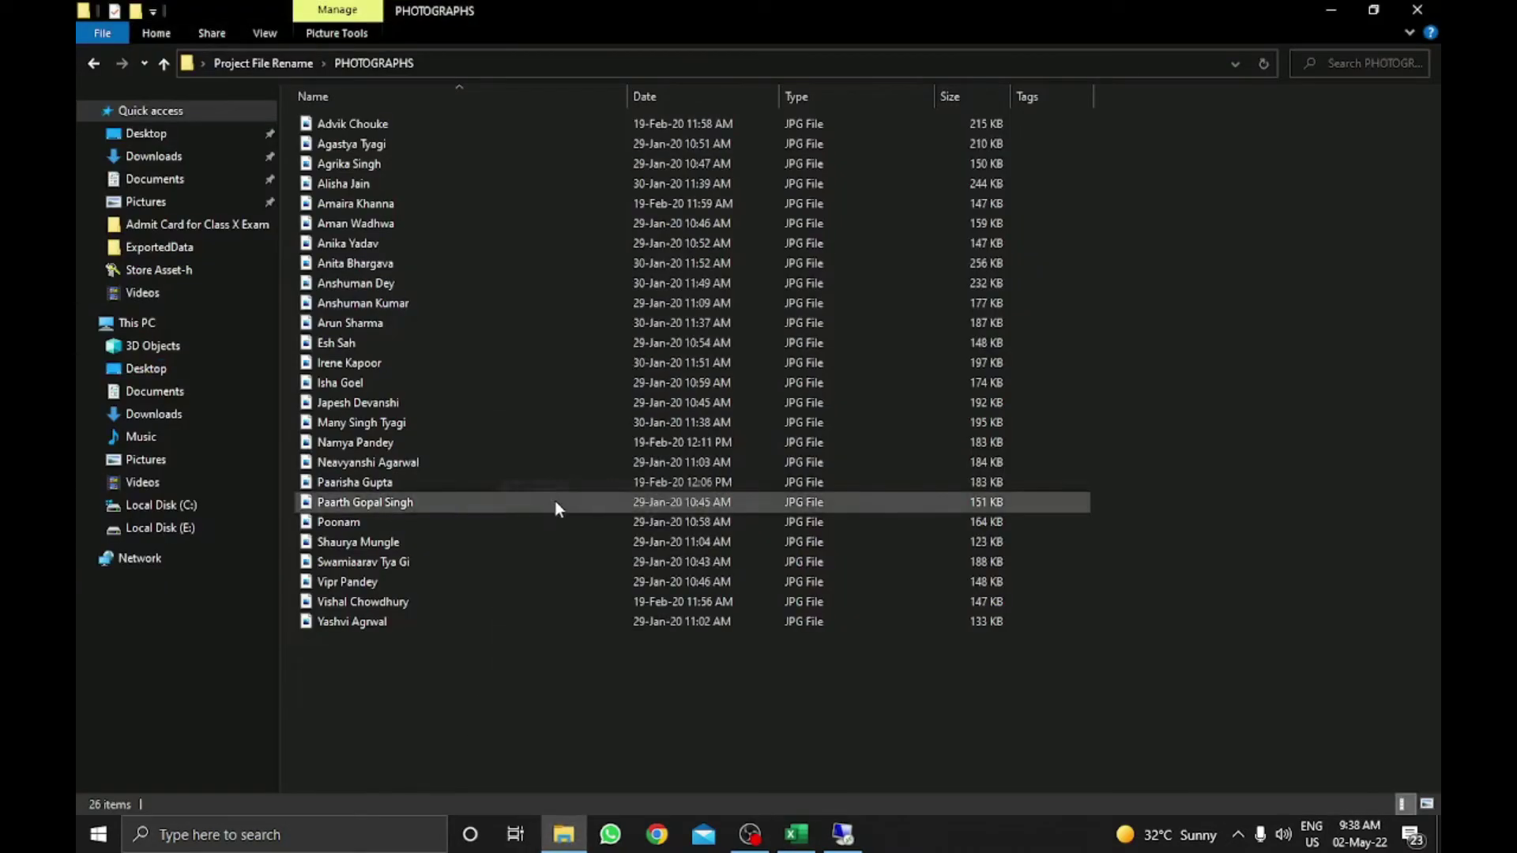
- Switch to Excel, generate new names with -MyGT added after each file name and rename the photo files
{"action": "left_click", "coordinate": [803, 842]}
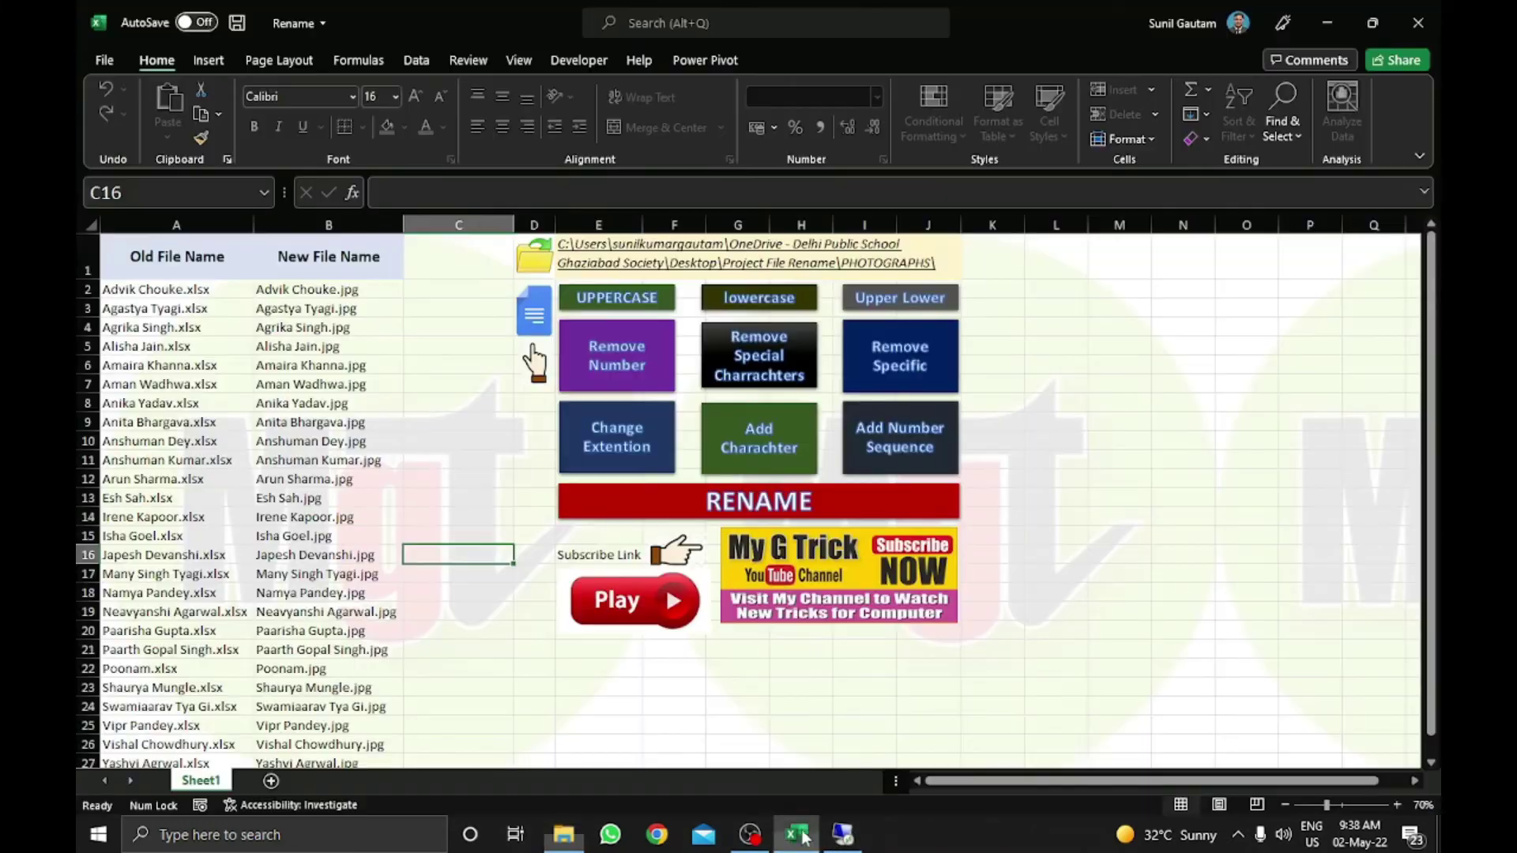
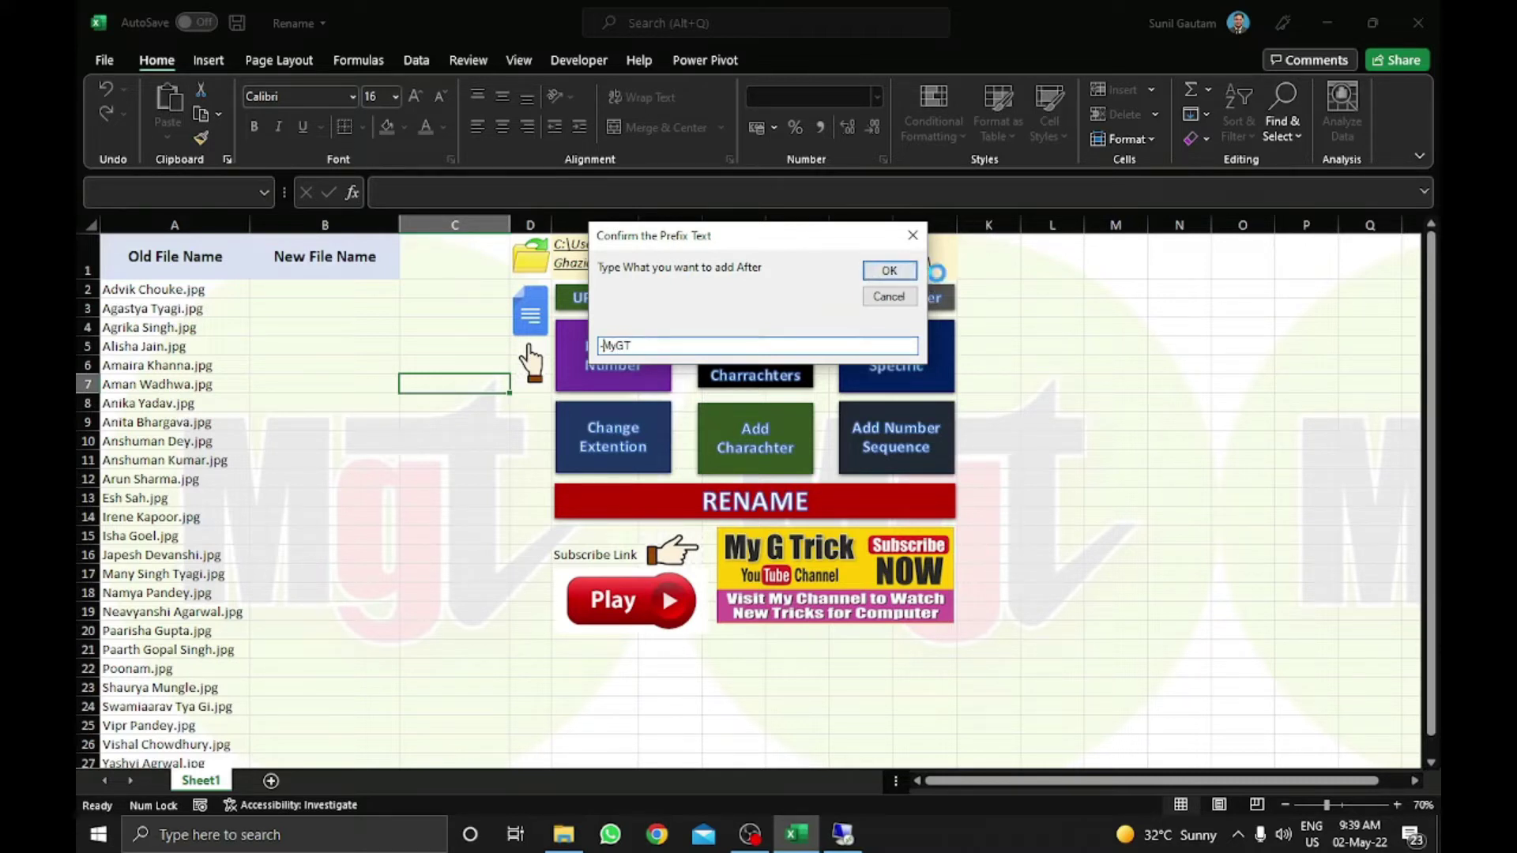
{"action": "left_click", "coordinate": [888, 270]}
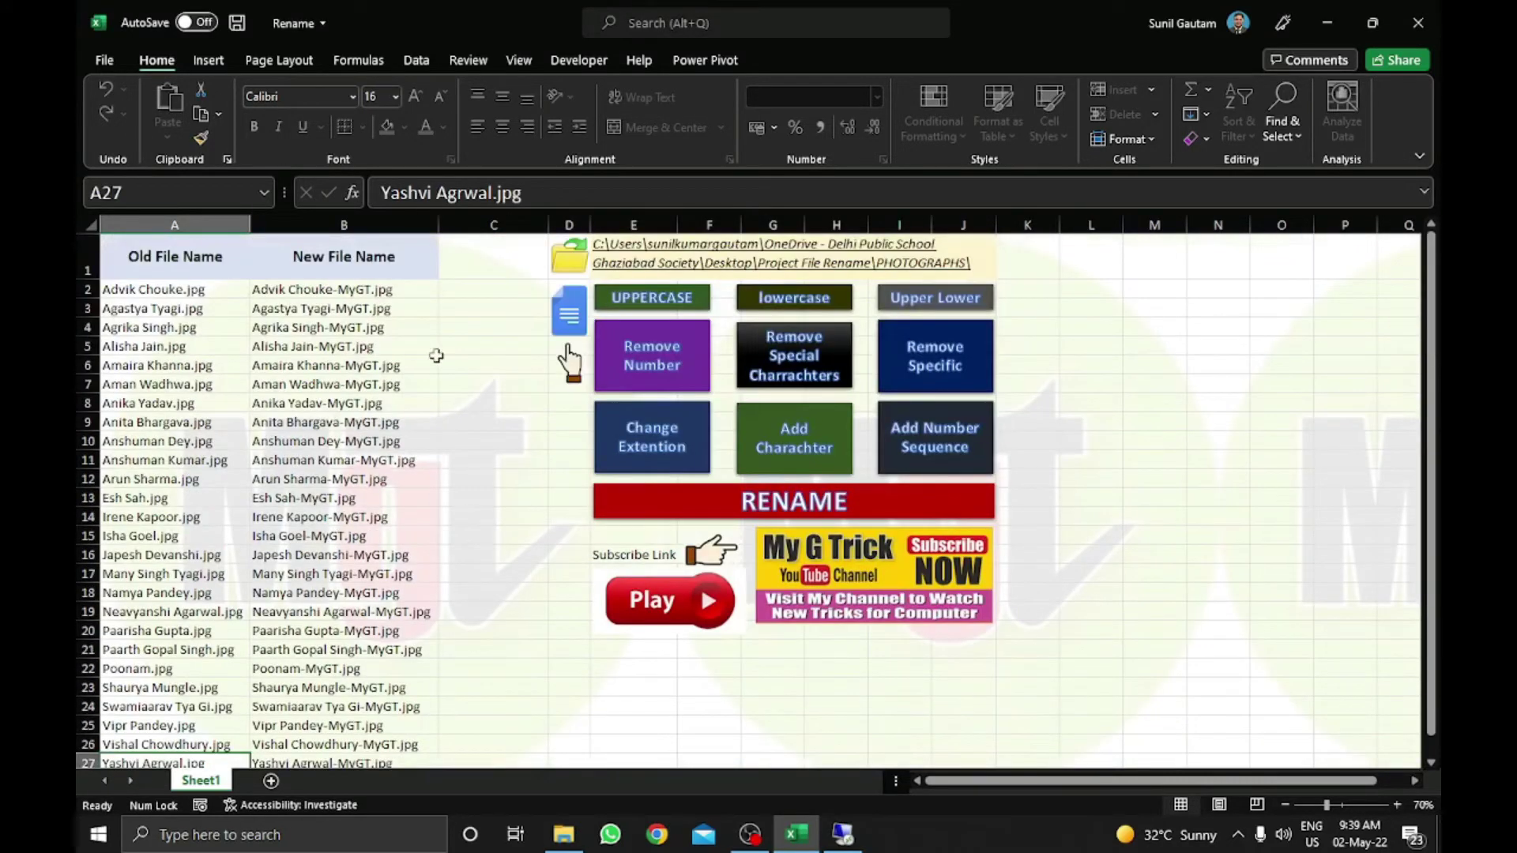
{"action": "left_click", "coordinate": [742, 507]}
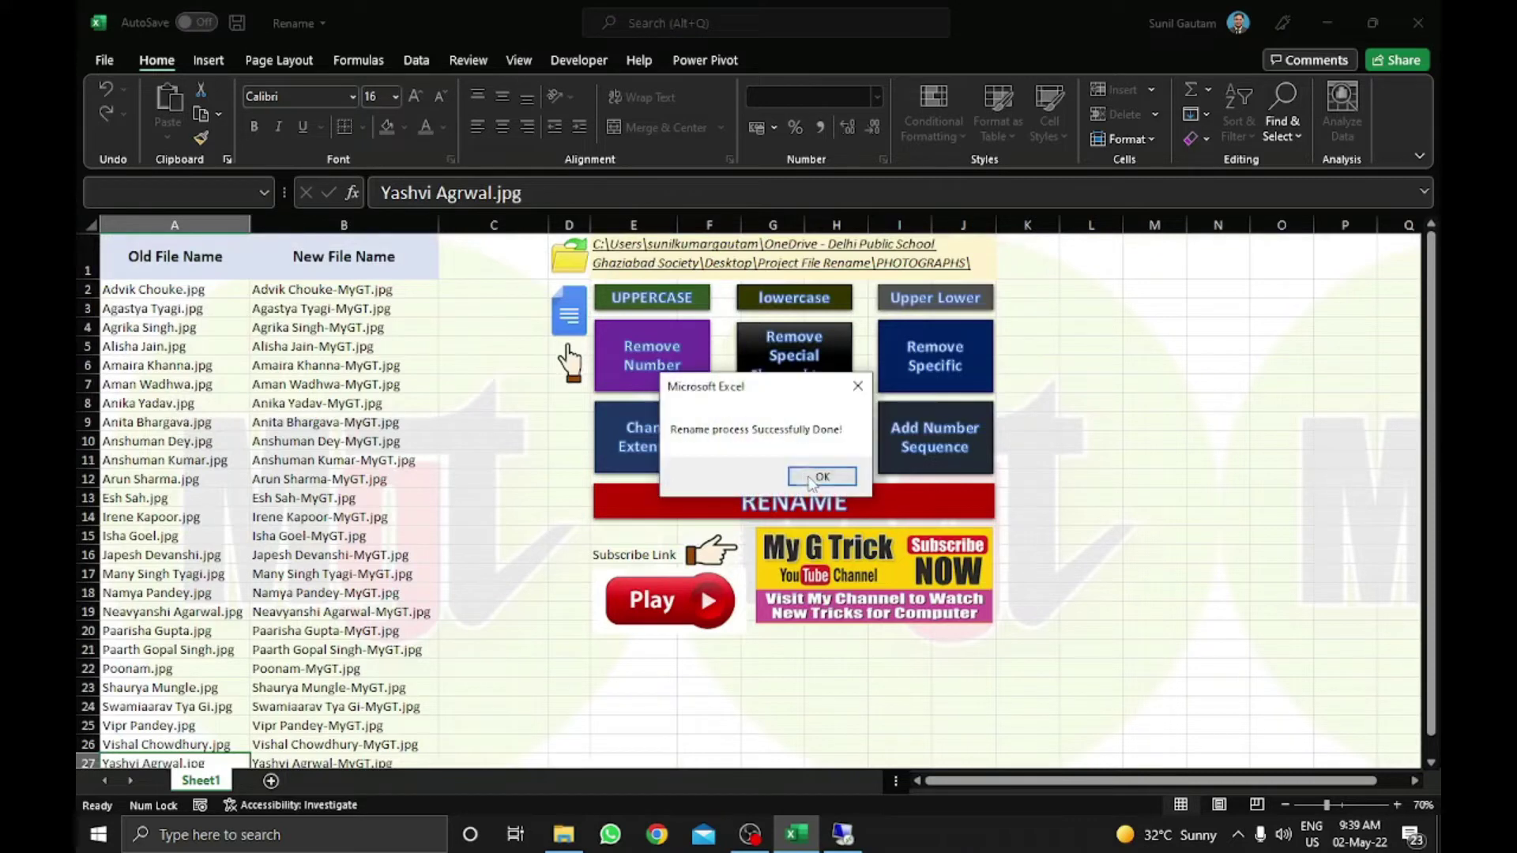
{"action": "left_click", "coordinate": [792, 475]}
- Check the -MyGT file names in the refreshed PHOTOGRAPHS folder in File Explorer
{"action": "left_click", "coordinate": [563, 831]}
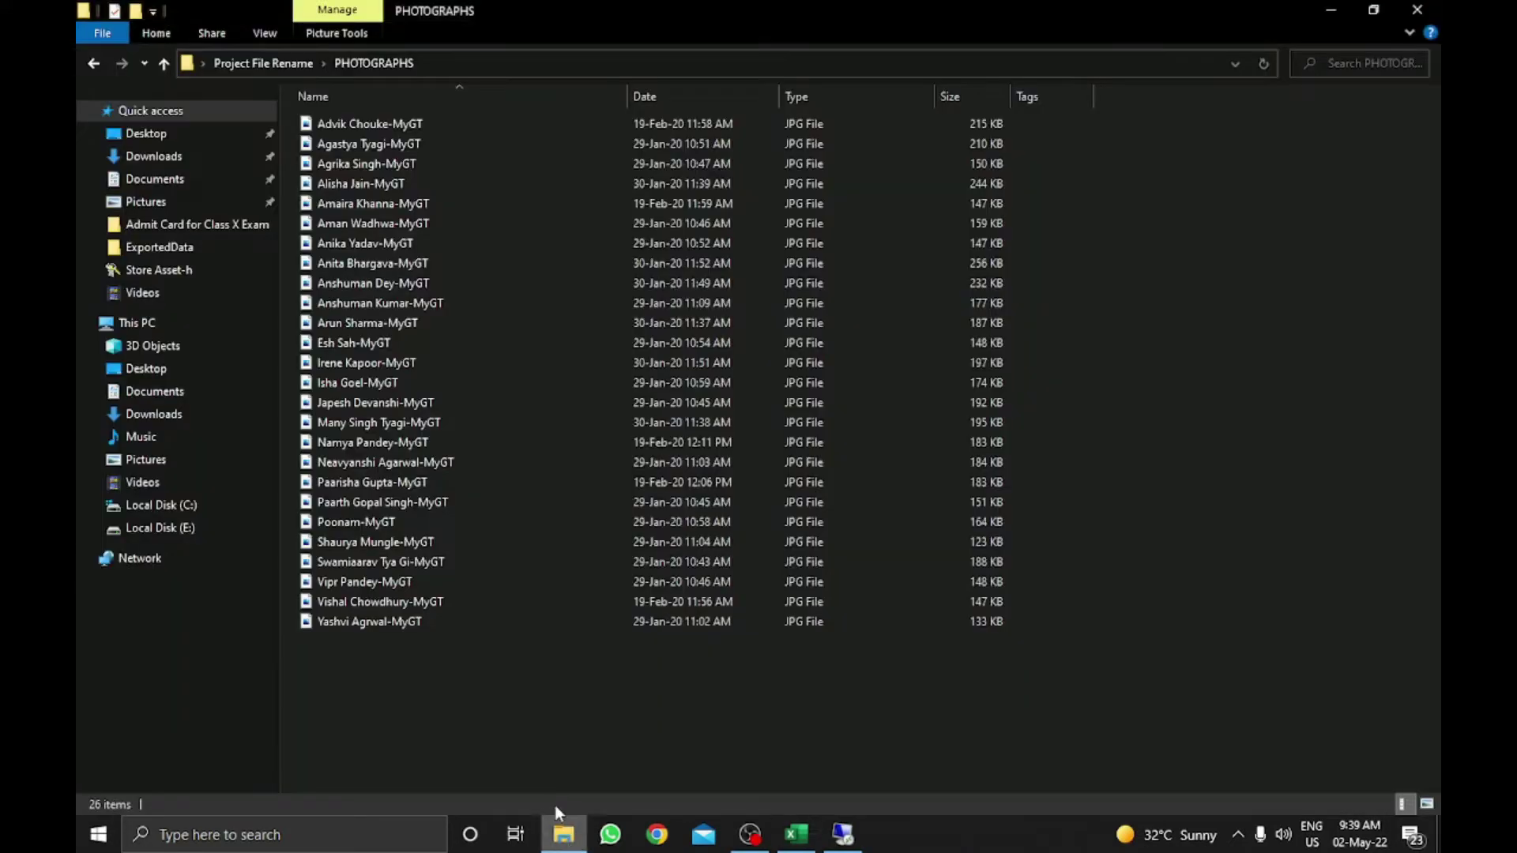
{"action": "right_click", "coordinate": [464, 743]}
{"action": "left_click", "coordinate": [537, 539]}
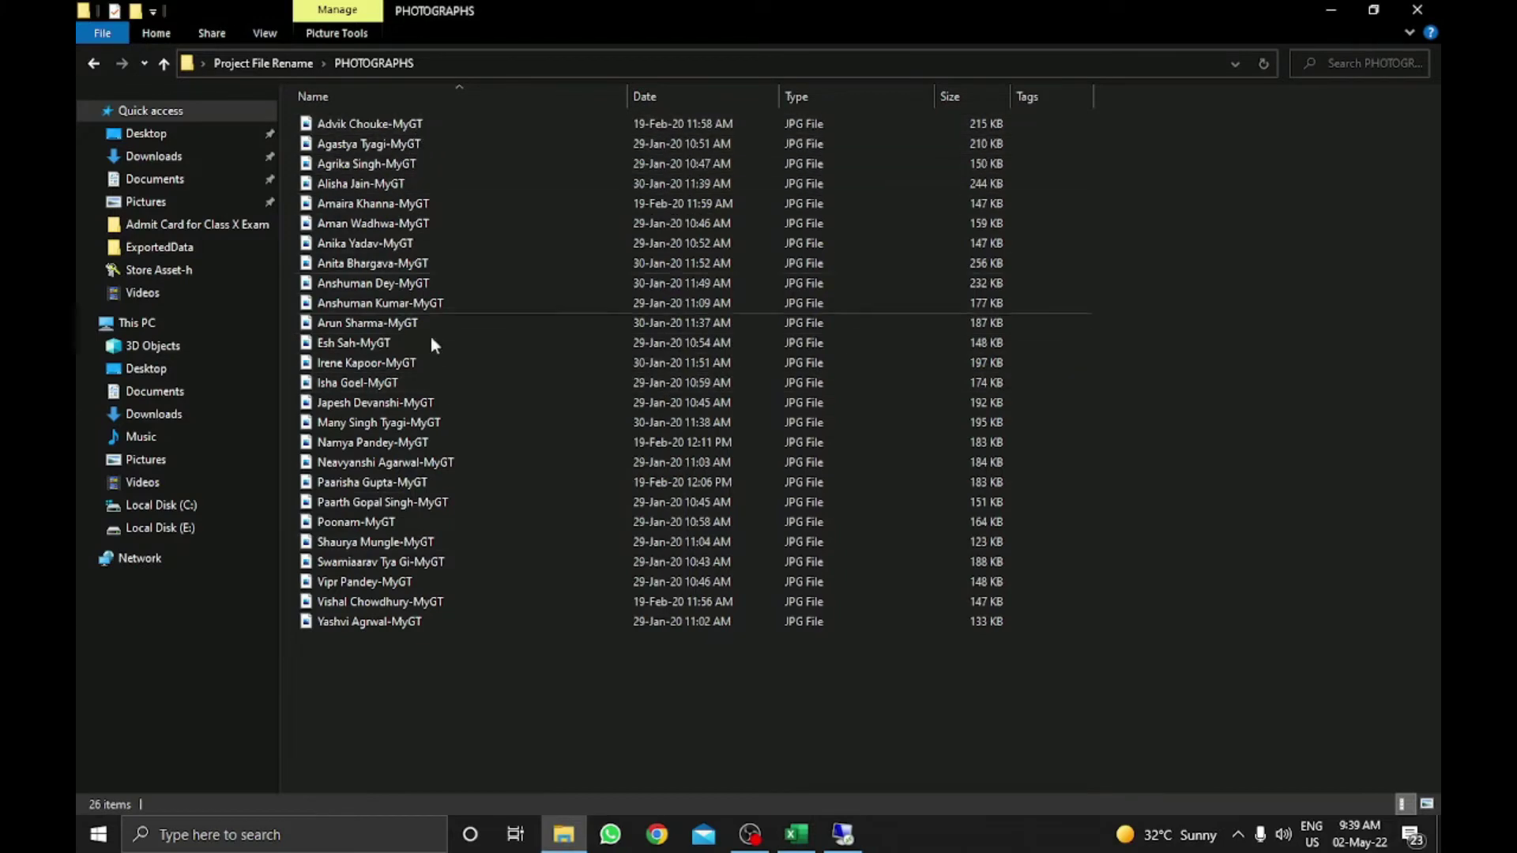
- Switch to Excel and try adding MM- before each file name on the outdated list
{"action": "left_click", "coordinate": [796, 834]}
{"action": "left_click", "coordinate": [778, 443]}
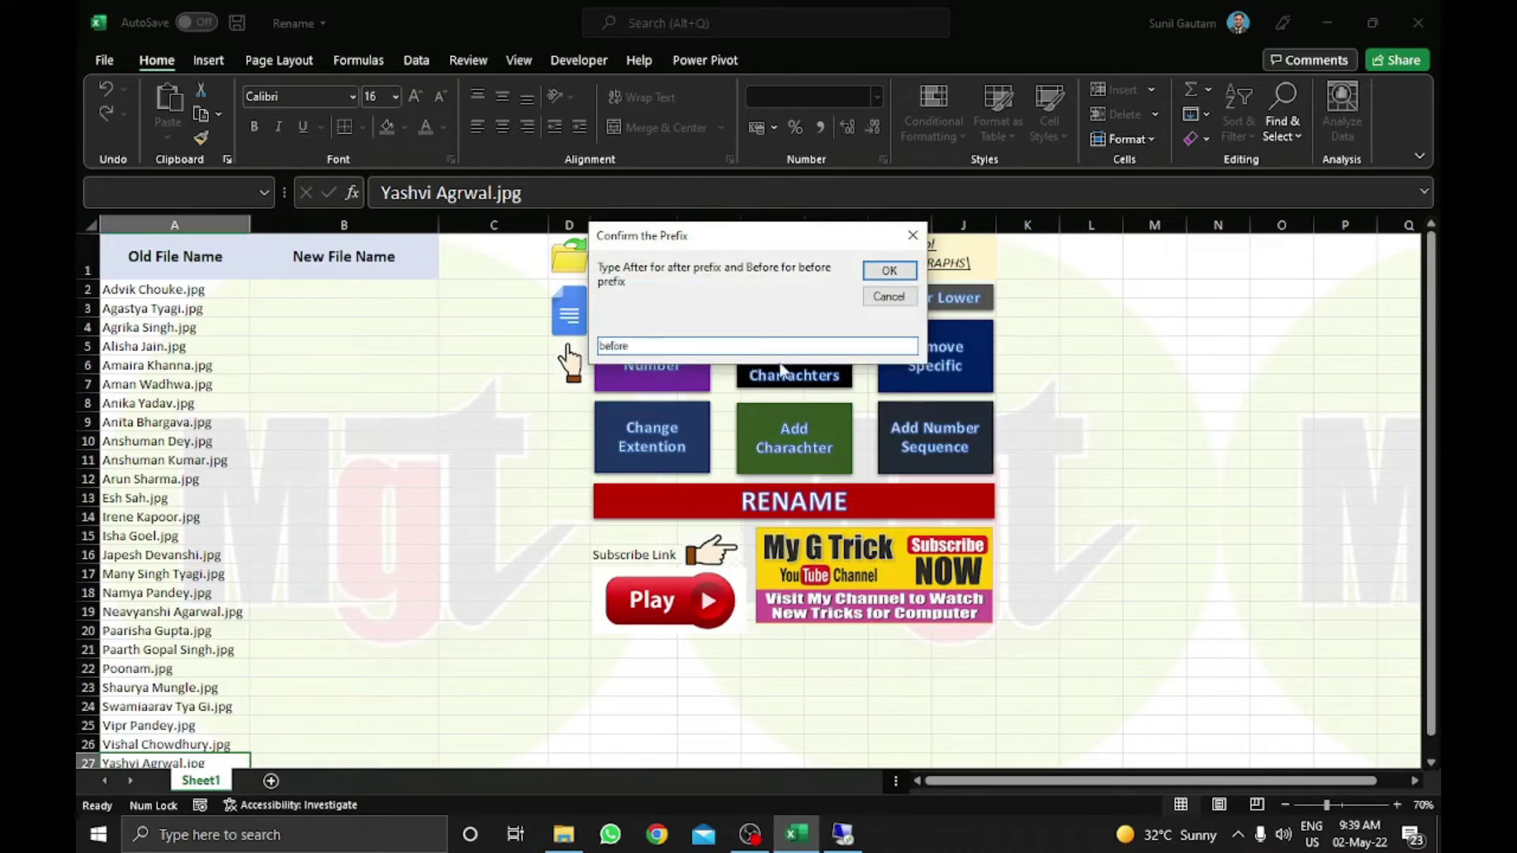
{"action": "left_click", "coordinate": [889, 270]}
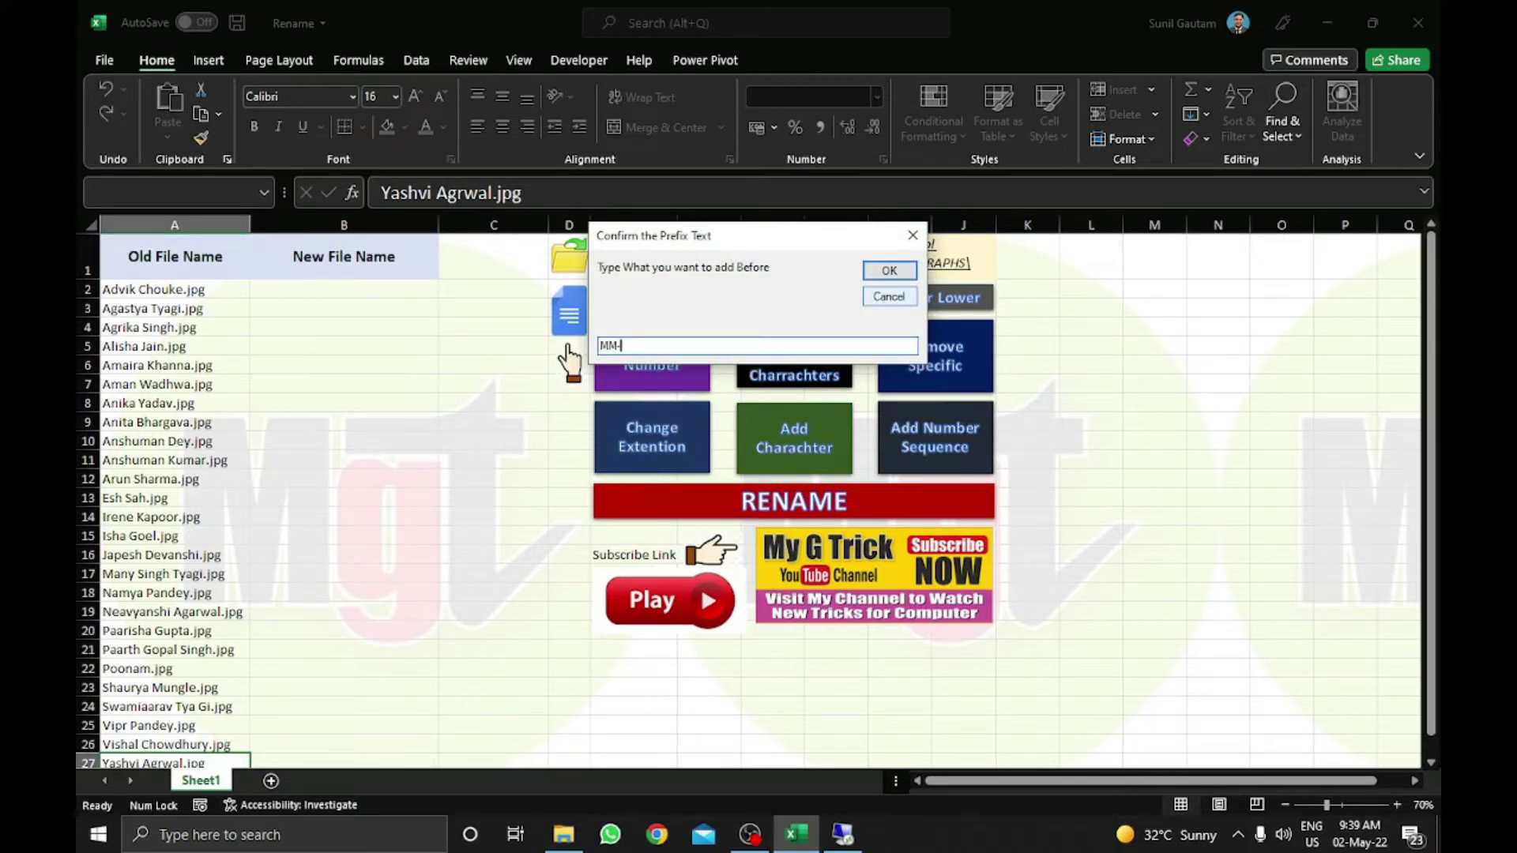
{"action": "left_click", "coordinate": [886, 270]}
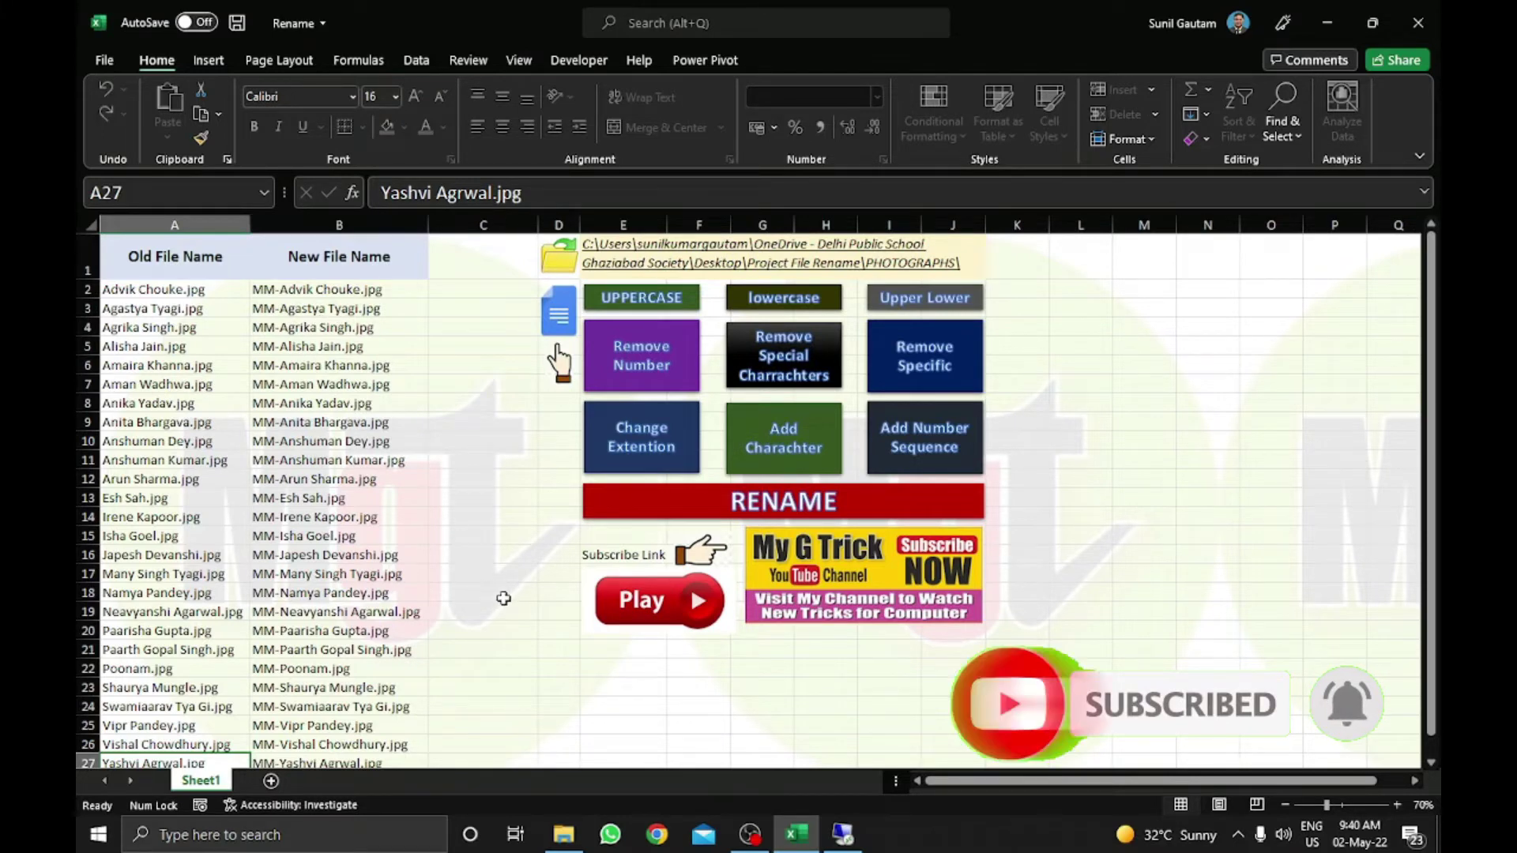
- Reload the current file names from the folder and generate new names with MM- added before each one
{"action": "left_click", "coordinate": [492, 511]}
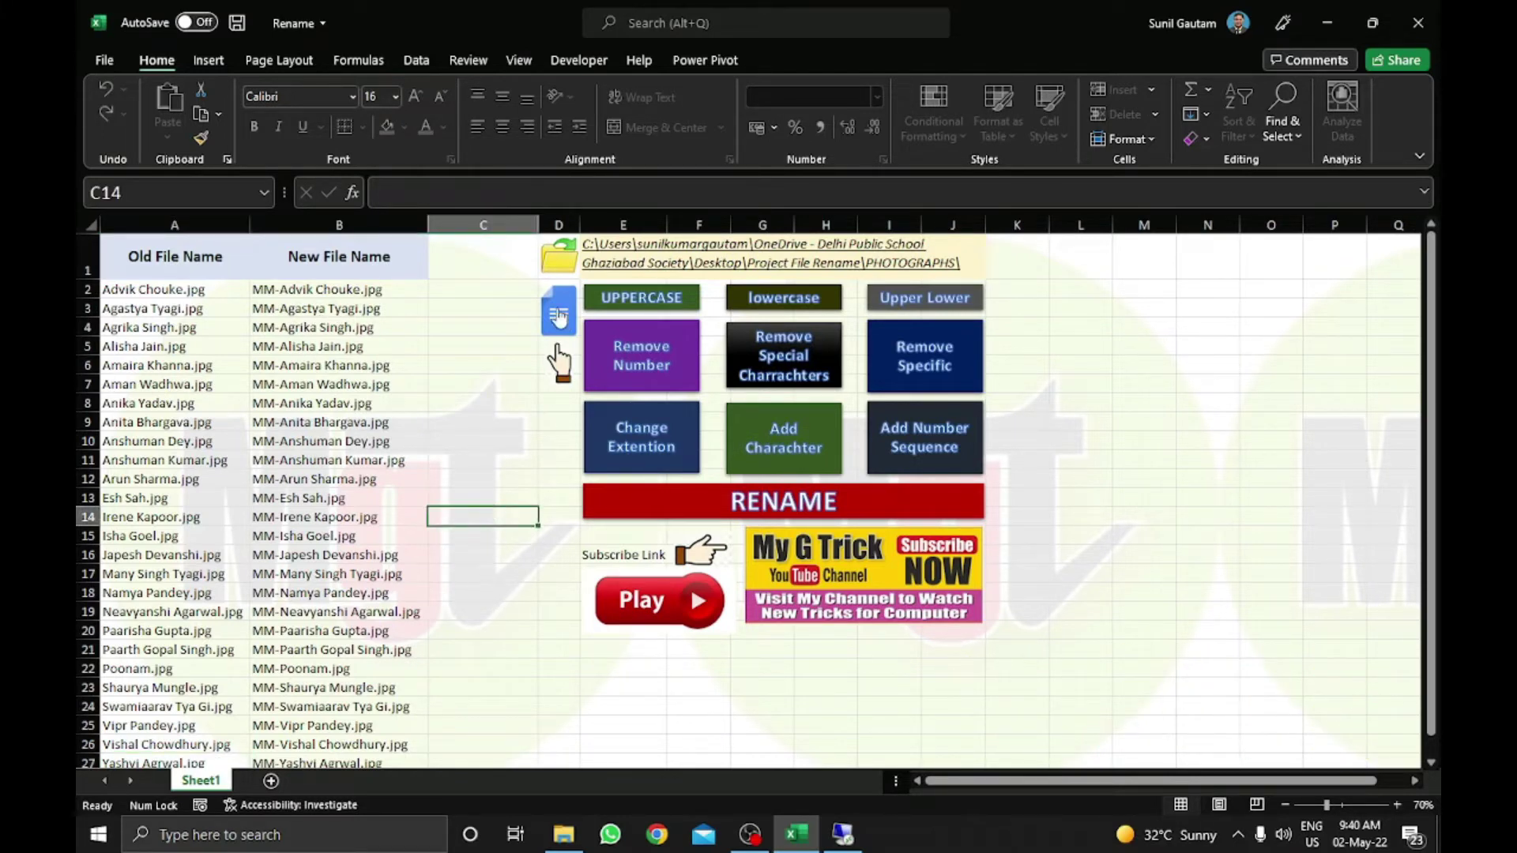
{"action": "left_click", "coordinate": [559, 315]}
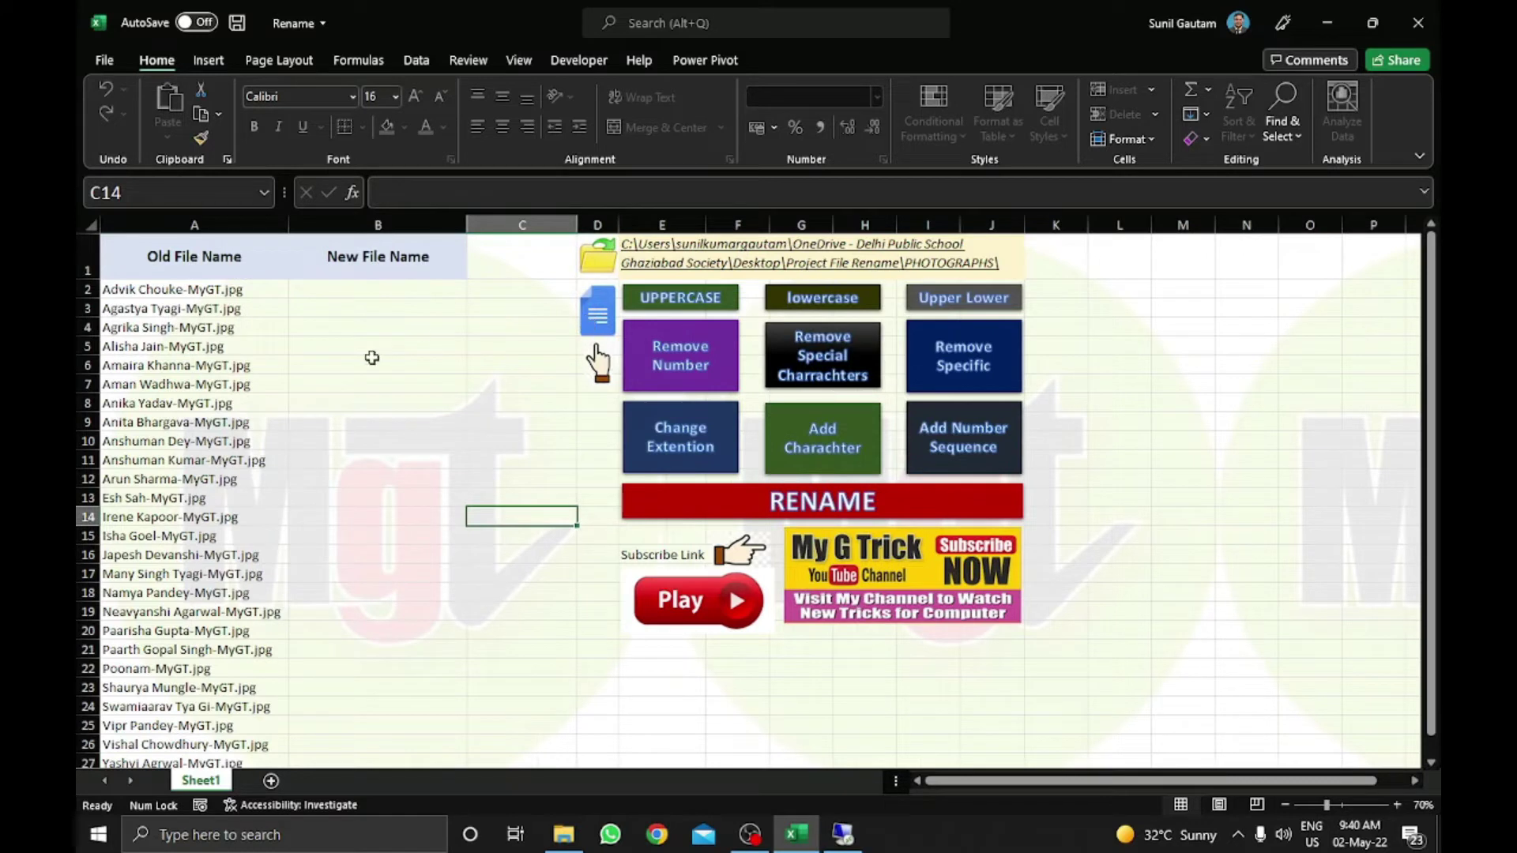
{"action": "left_click", "coordinate": [827, 447]}
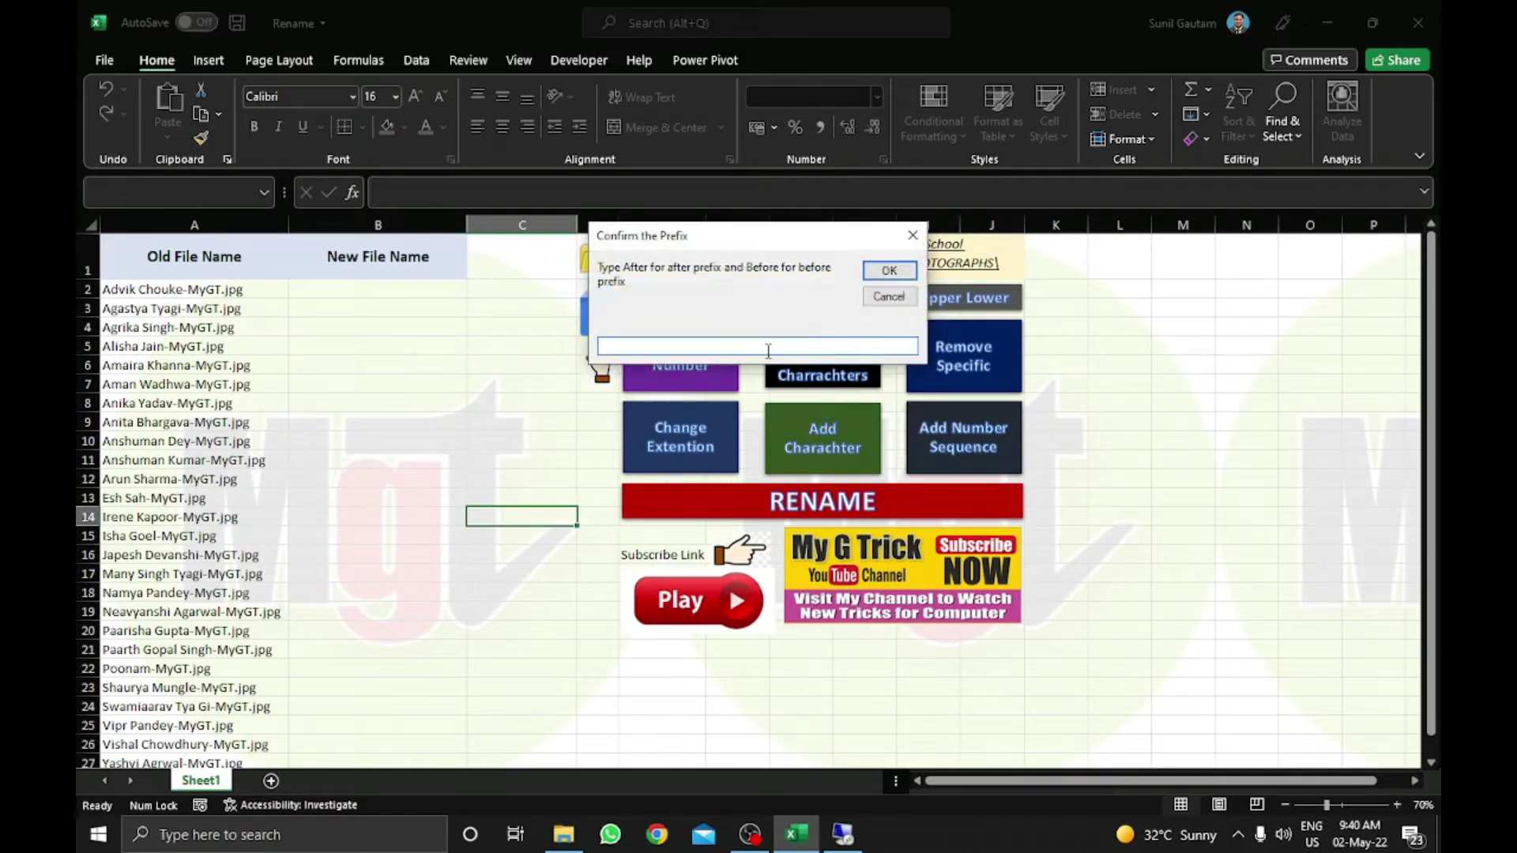
{"action": "key", "text": "Return"}
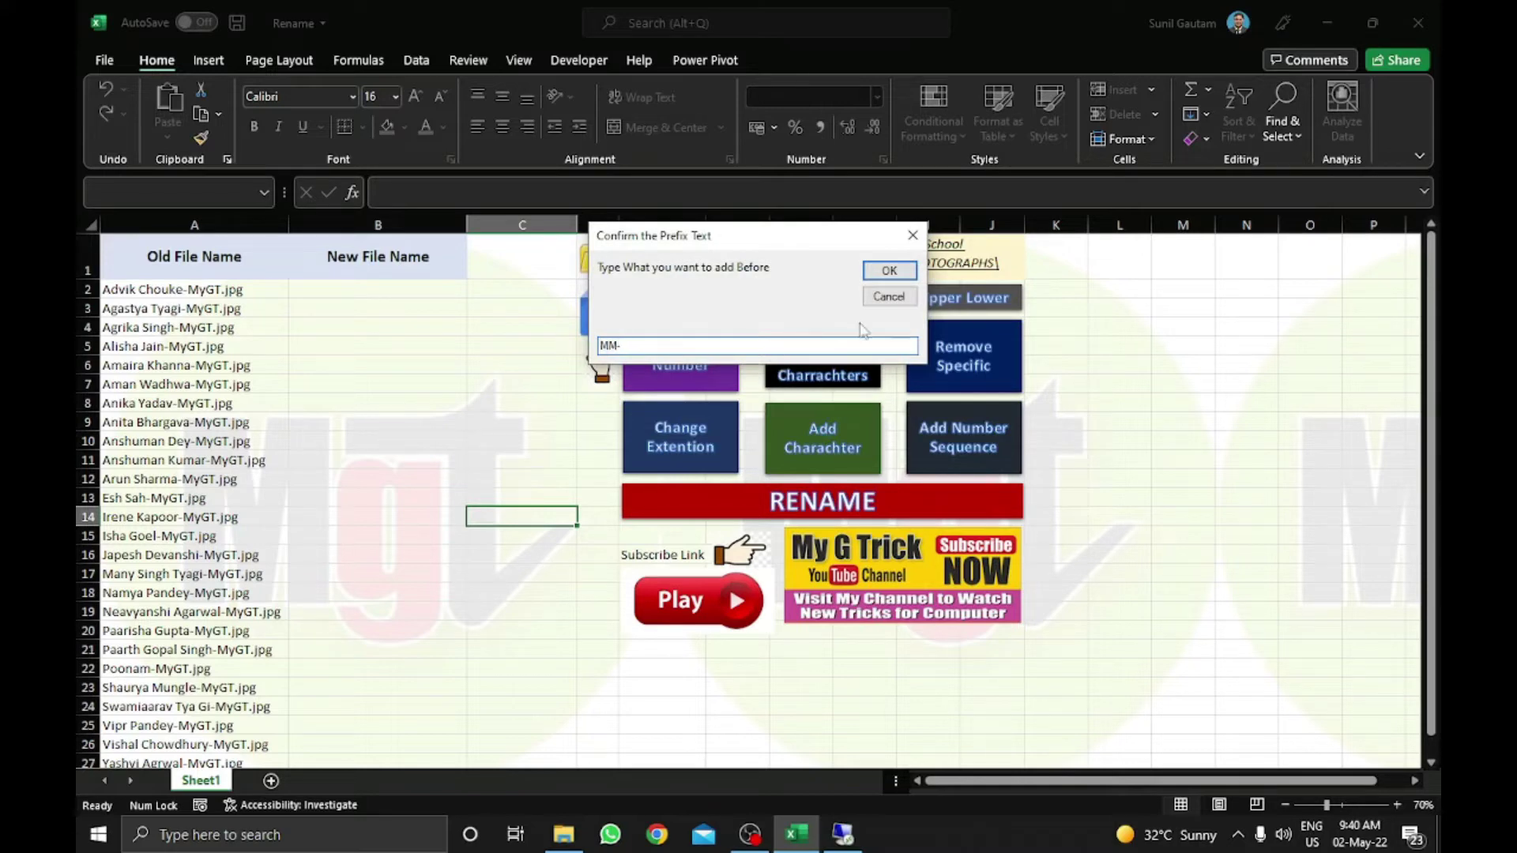
{"action": "left_click", "coordinate": [888, 270]}
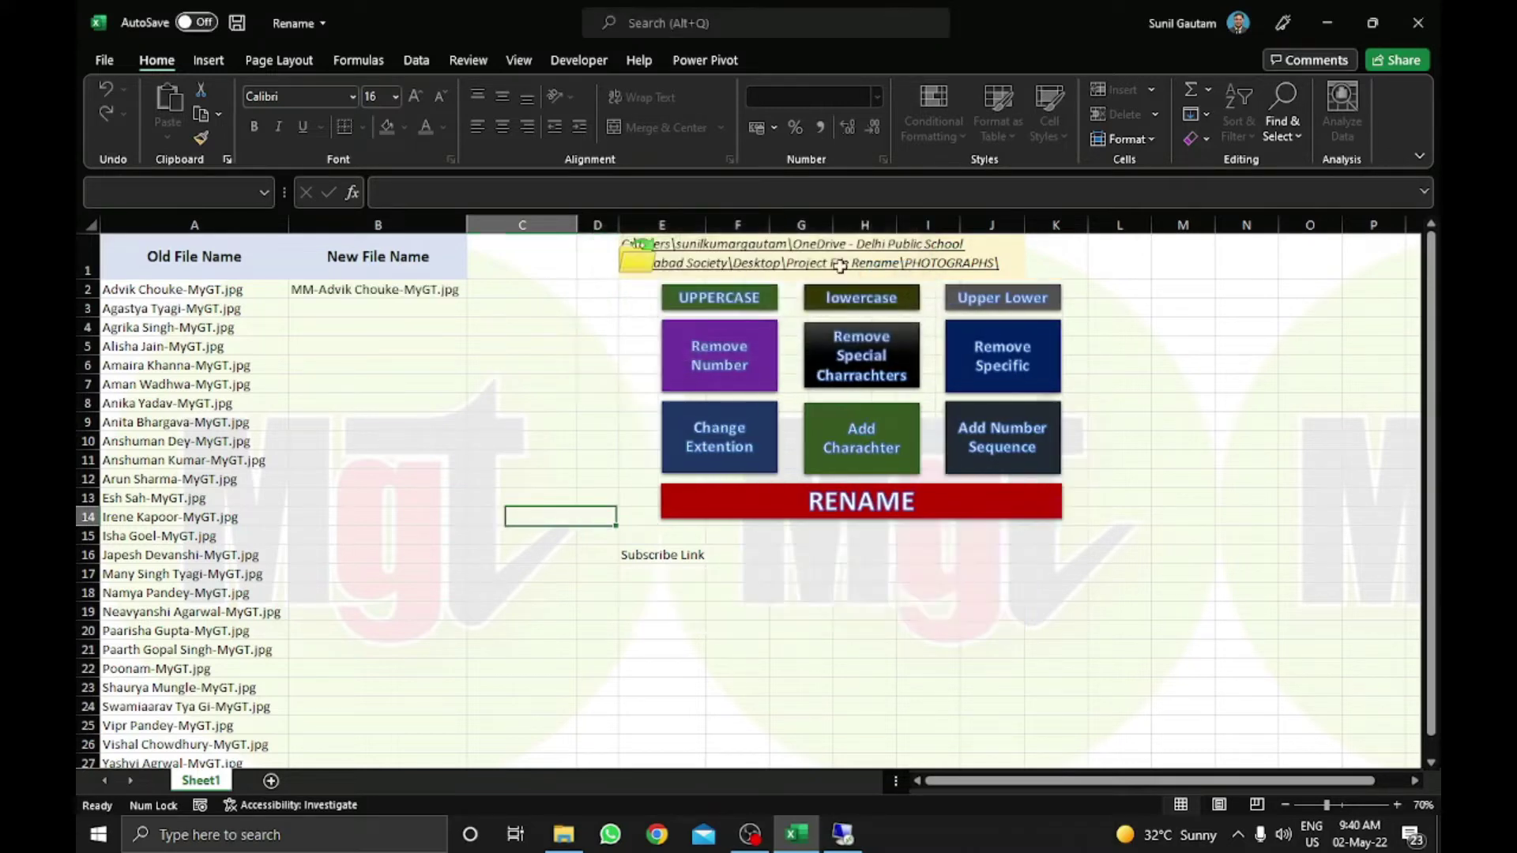
- Rename the photo files with the MM- names and check them in the refreshed PHOTOGRAPHS folder in File Explorer
{"action": "left_click", "coordinate": [793, 505]}
{"action": "key", "text": "Return"}
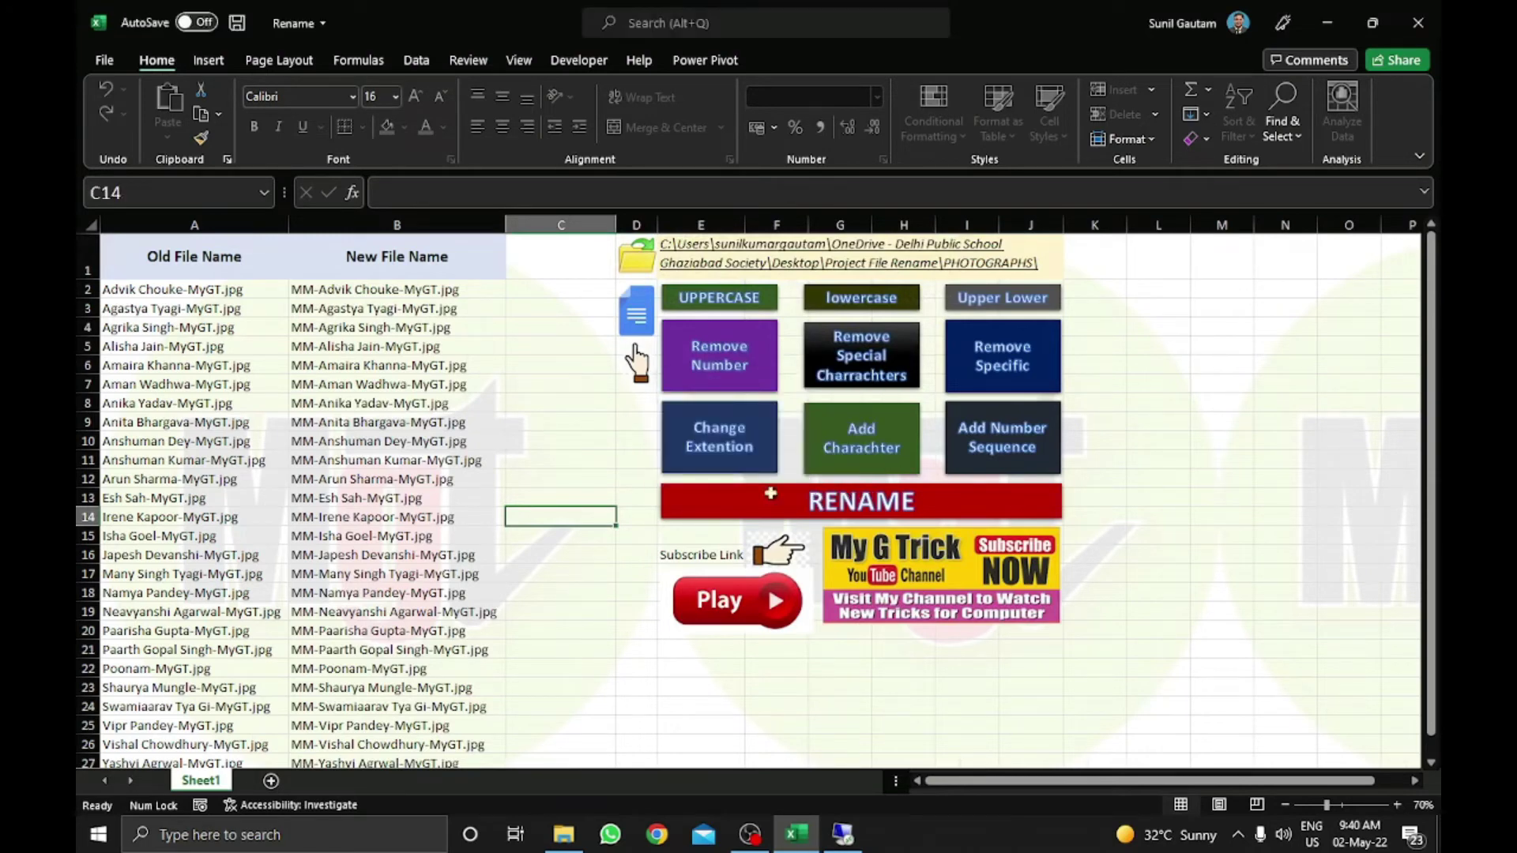
{"action": "left_click", "coordinate": [563, 834]}
{"action": "right_click", "coordinate": [490, 719]}
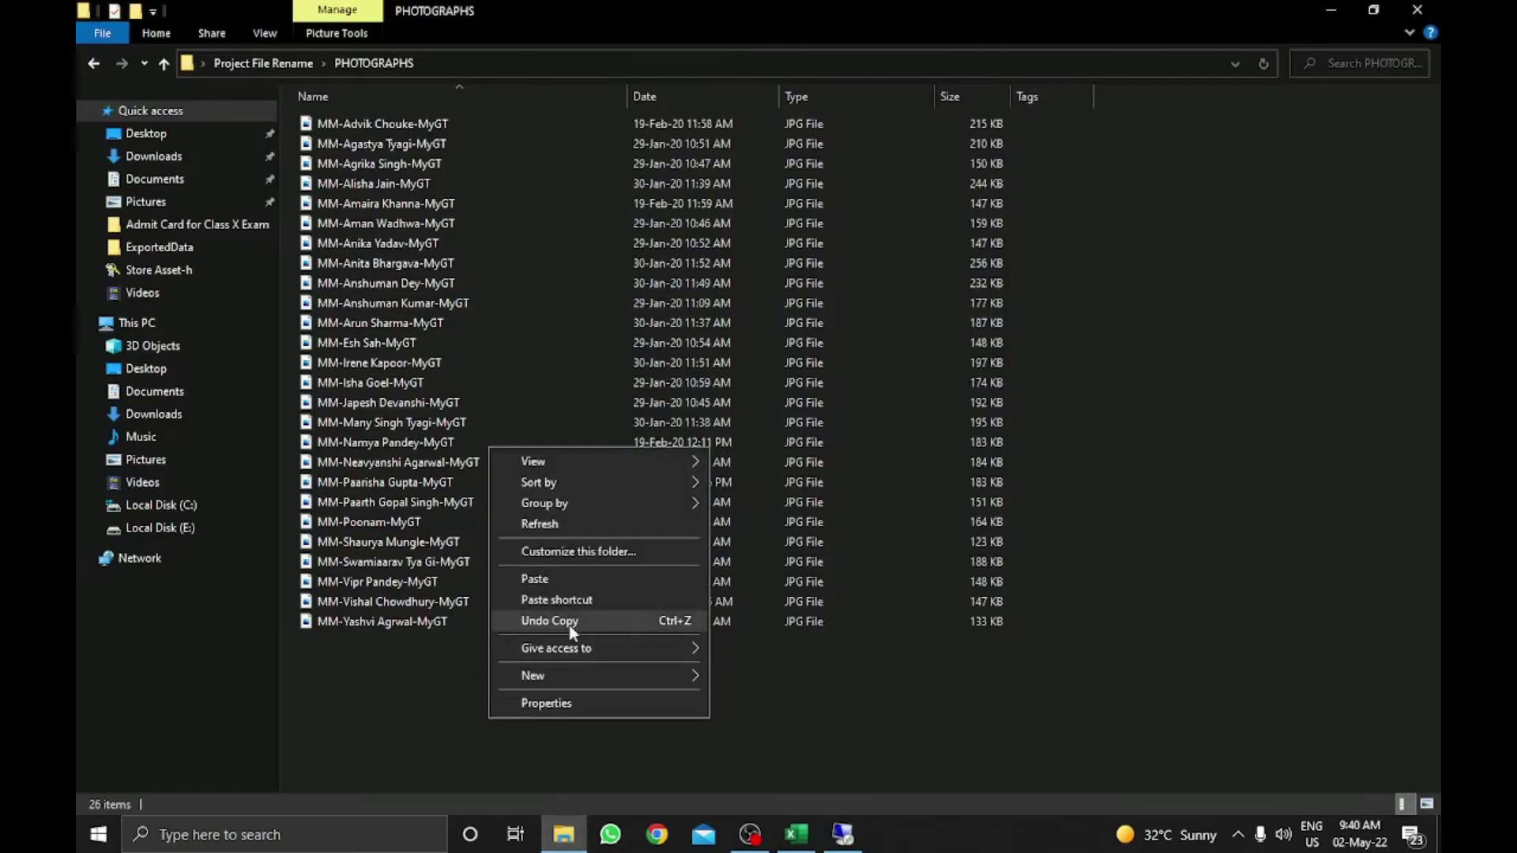
{"action": "left_click", "coordinate": [567, 530]}
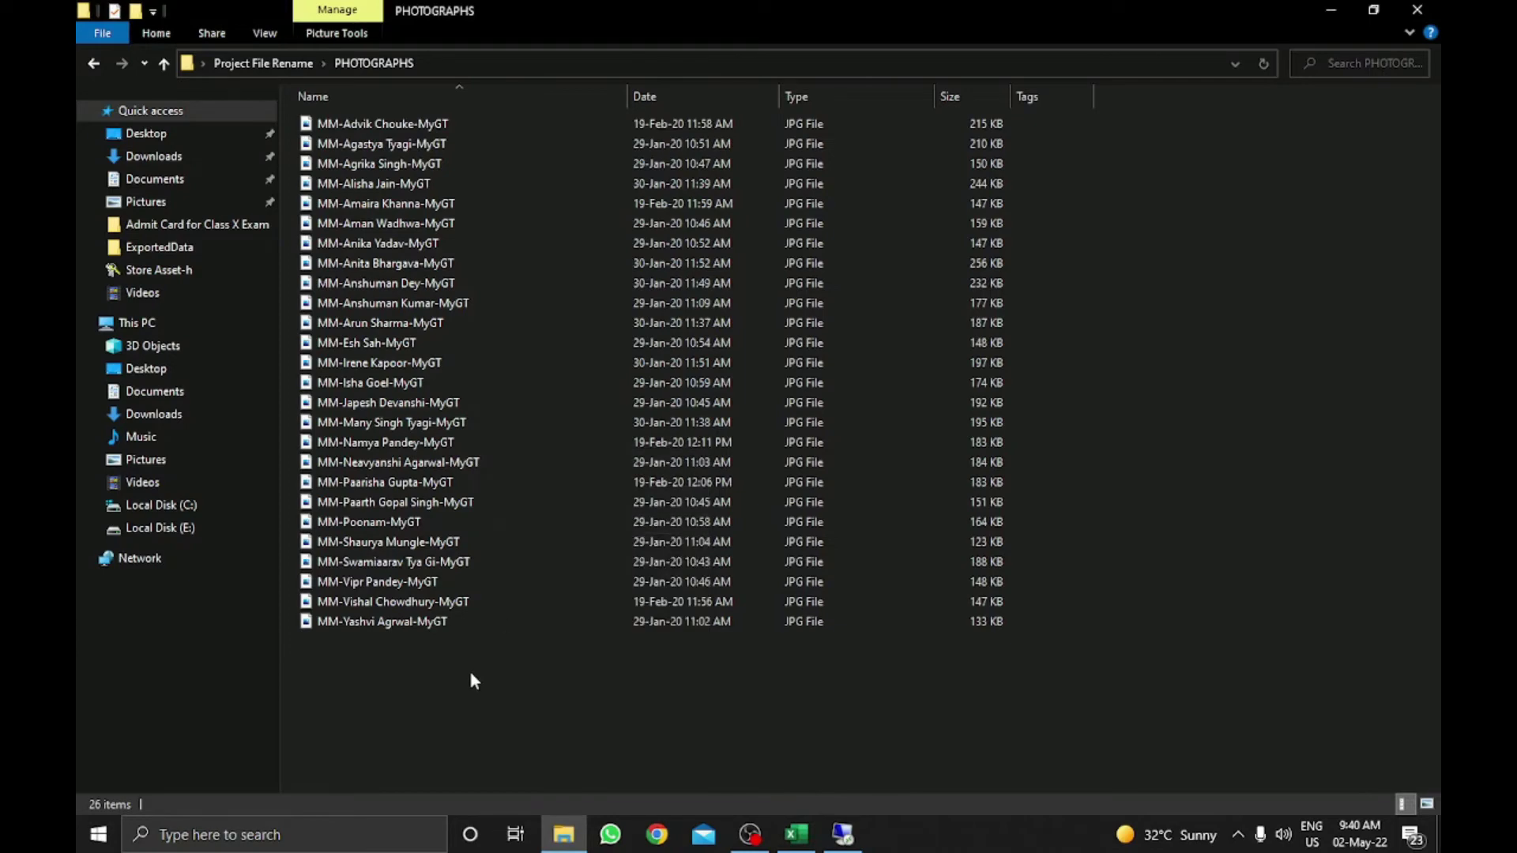
- Switch to Excel and try adding a 0000-format number sequence with a - separator before each file name on the outdated list
{"action": "left_click", "coordinate": [798, 834]}
{"action": "left_click", "coordinate": [671, 722]}
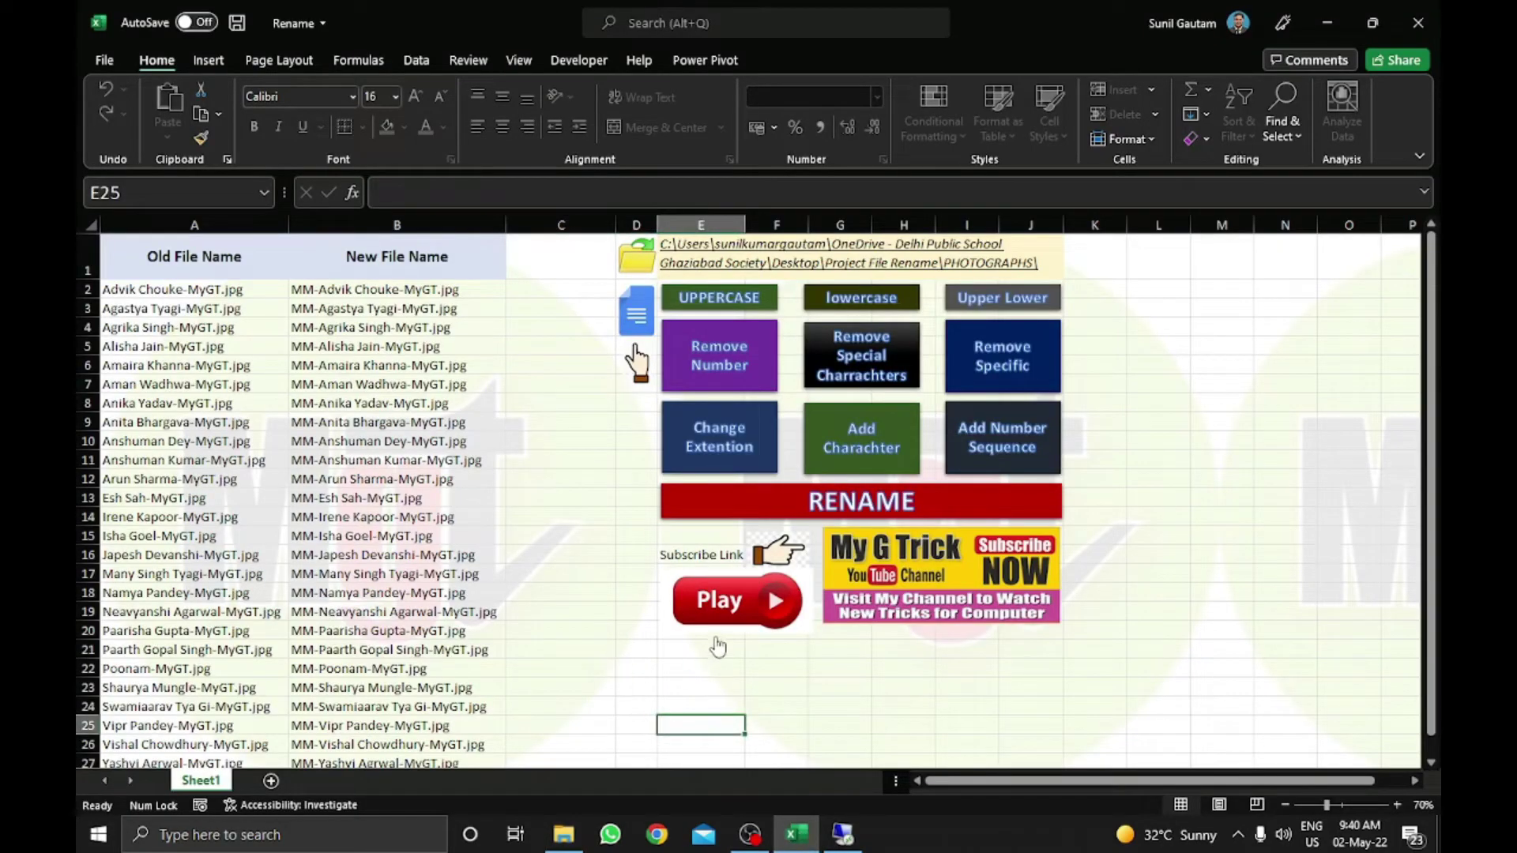
{"action": "left_click", "coordinate": [1017, 447]}
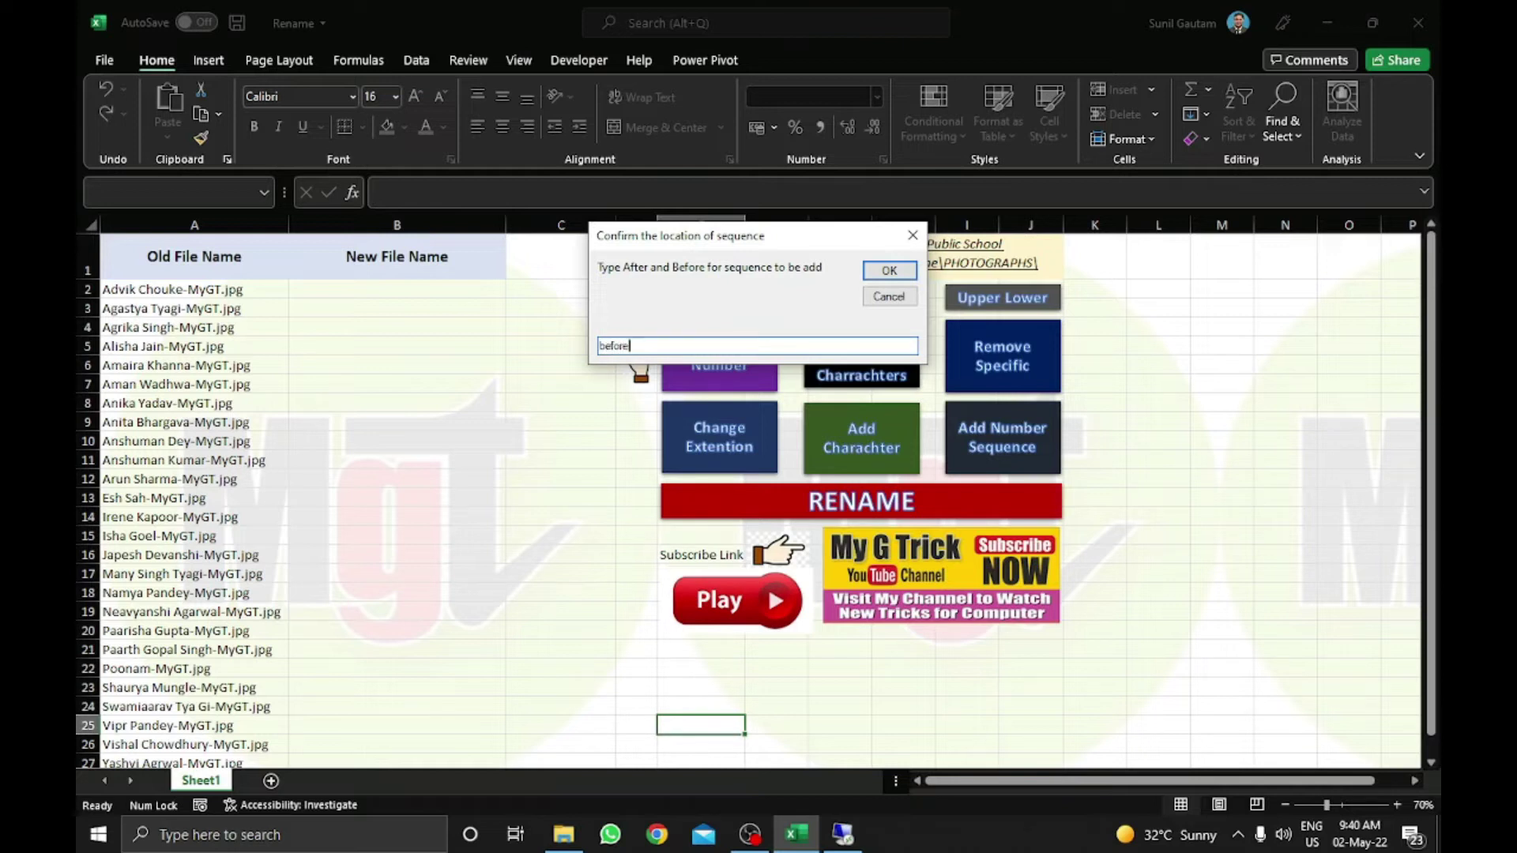
{"action": "left_click", "coordinate": [888, 277]}
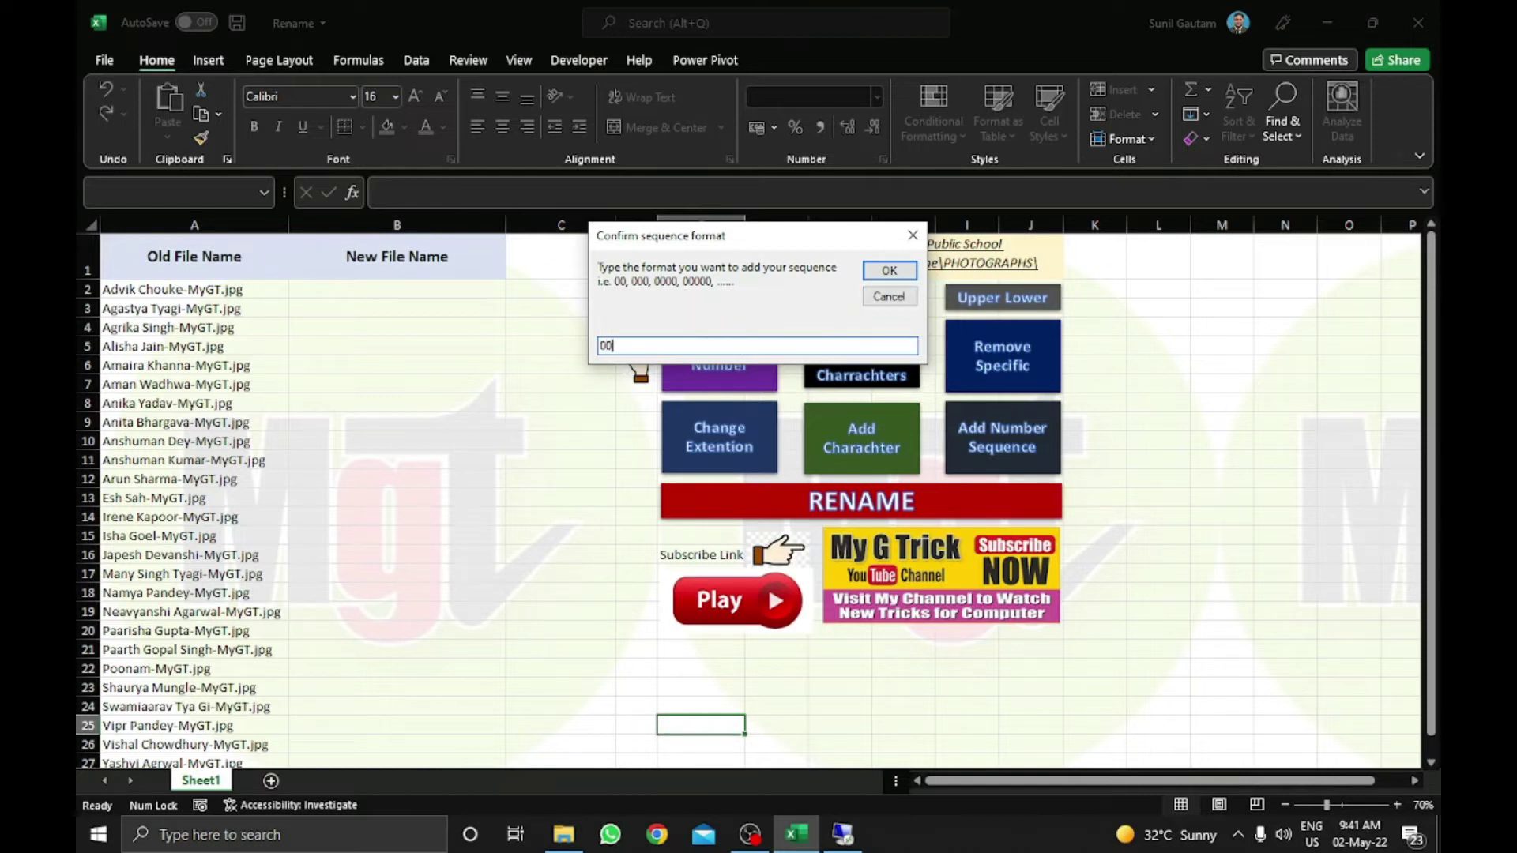
{"action": "left_click", "coordinate": [889, 270]}
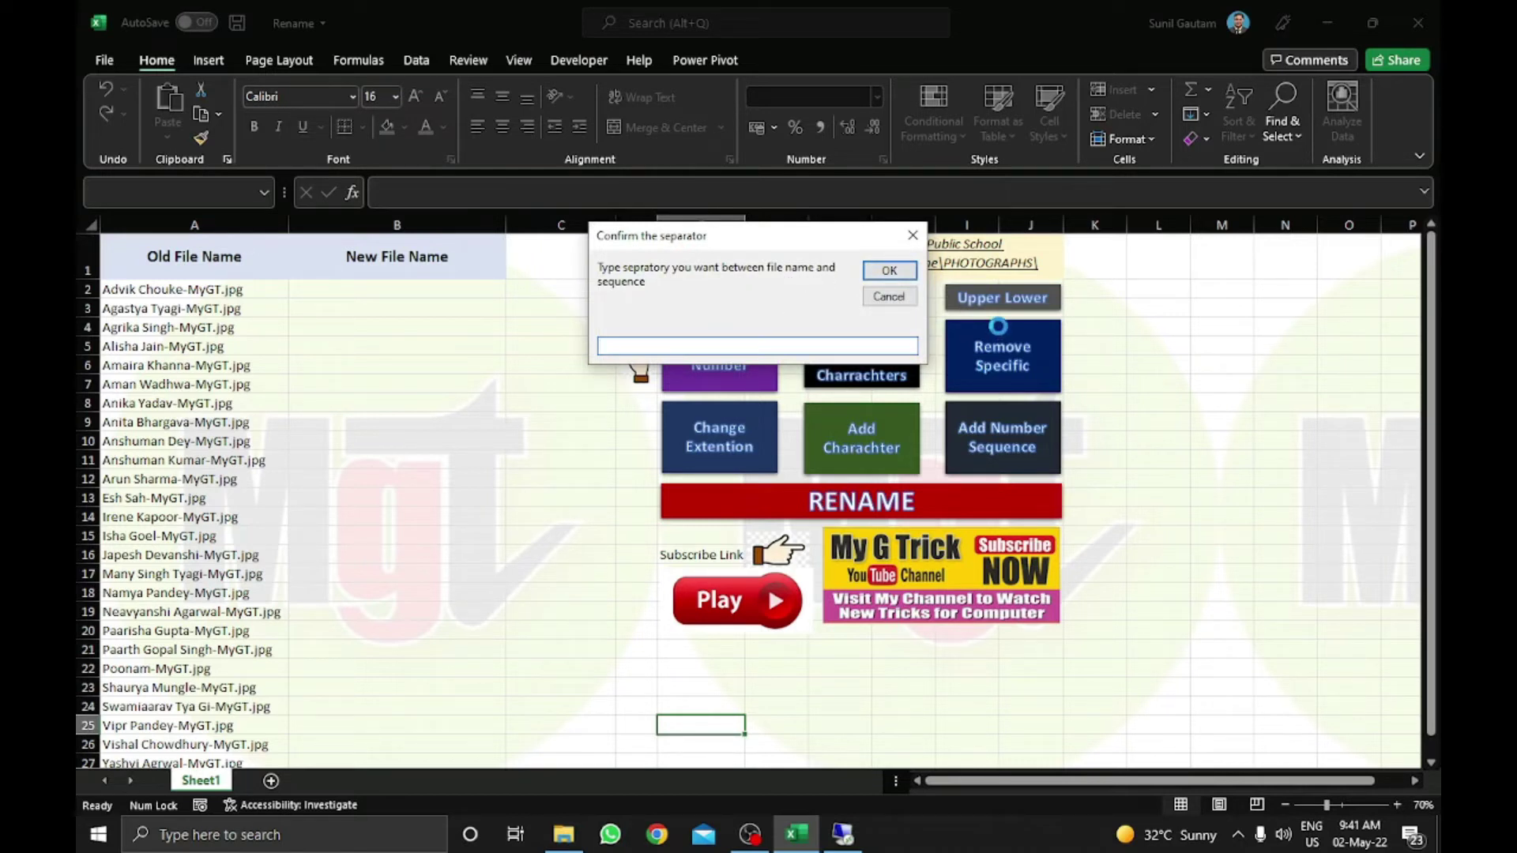
{"action": "type", "text": "-"}
{"action": "left_click", "coordinate": [899, 275]}
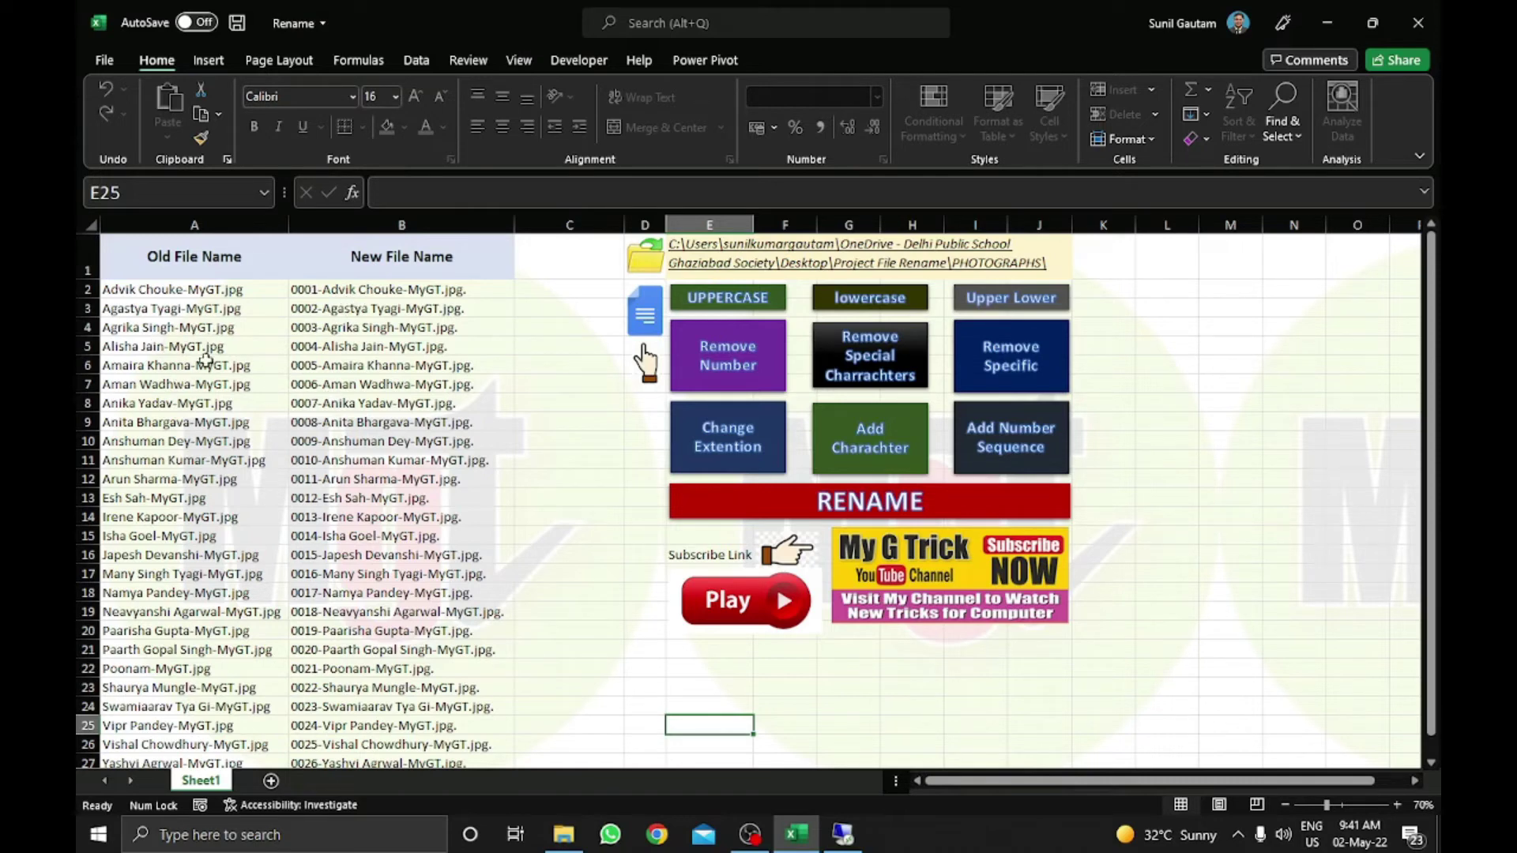
- Reload the current file names and generate new names with a number sequence before each, using format 0000 and separator -
{"action": "left_click", "coordinate": [644, 312]}
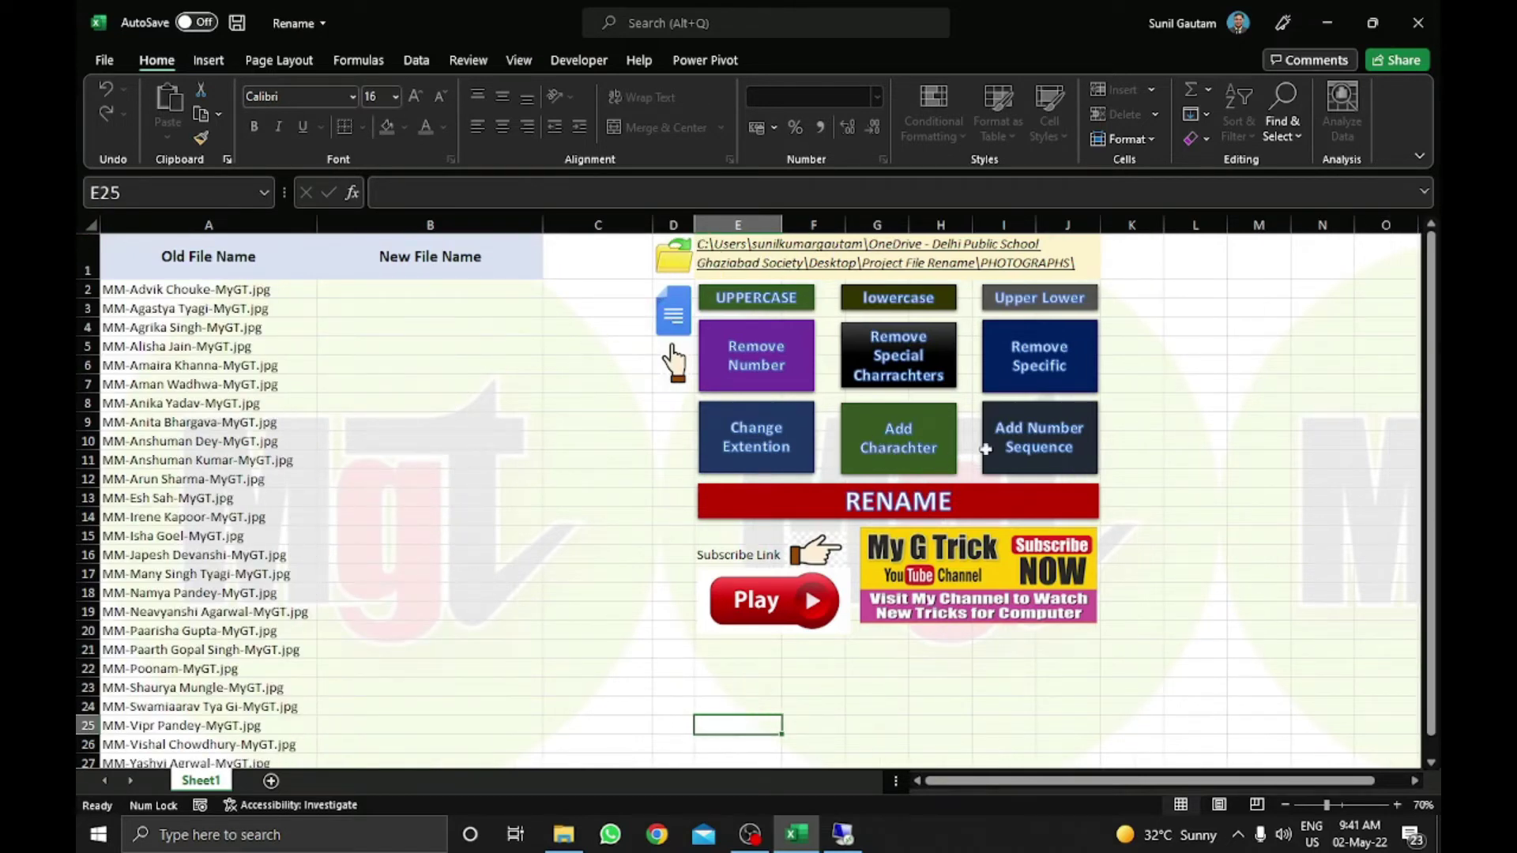
{"action": "left_click", "coordinate": [1009, 439]}
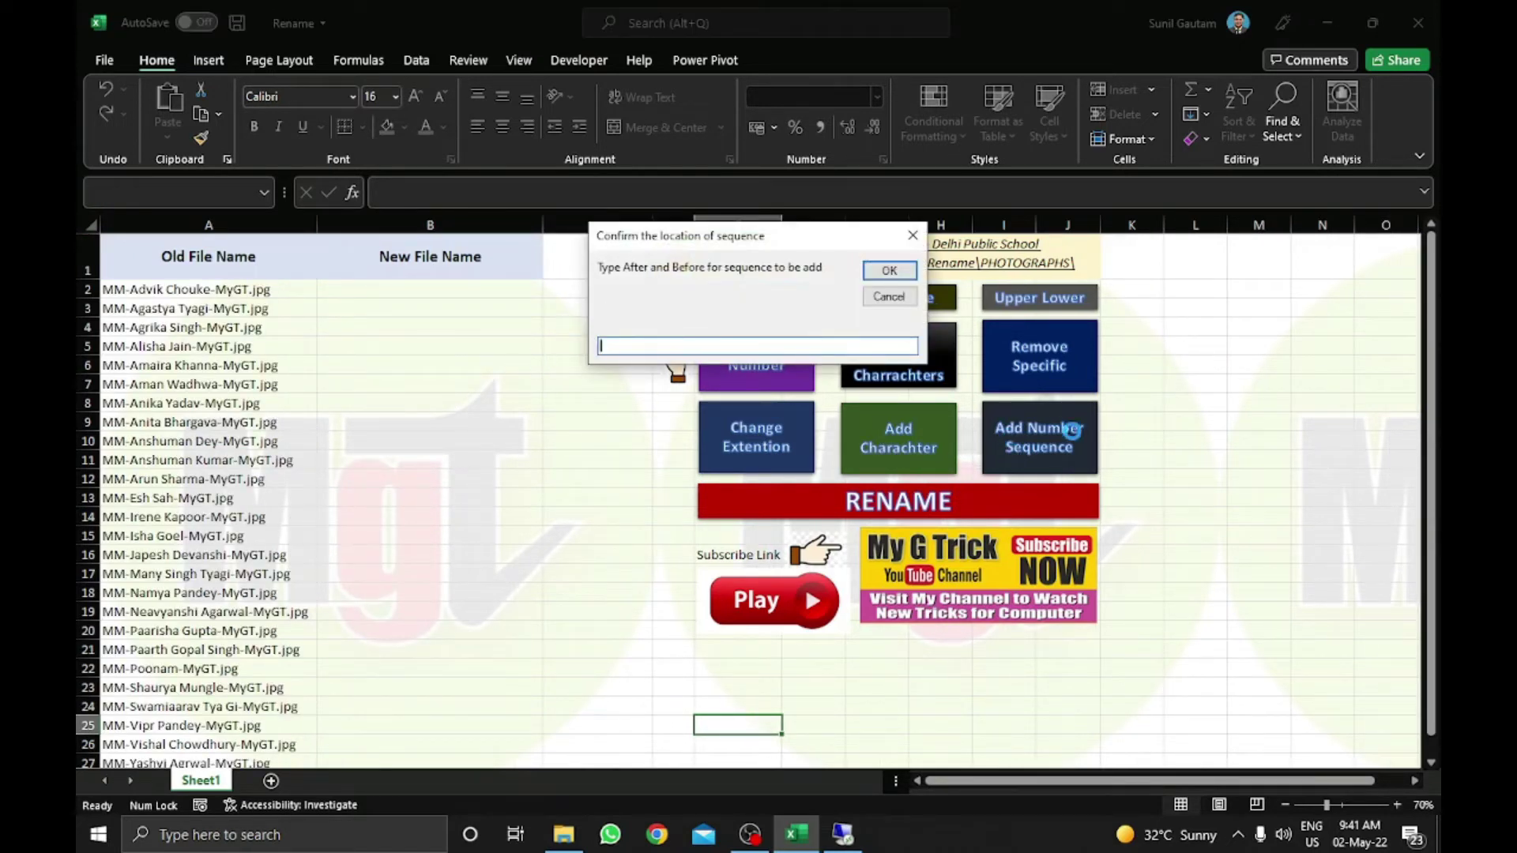
{"action": "type", "text": "before"}
{"action": "key", "text": "Return"}
{"action": "type", "text": "0000"}
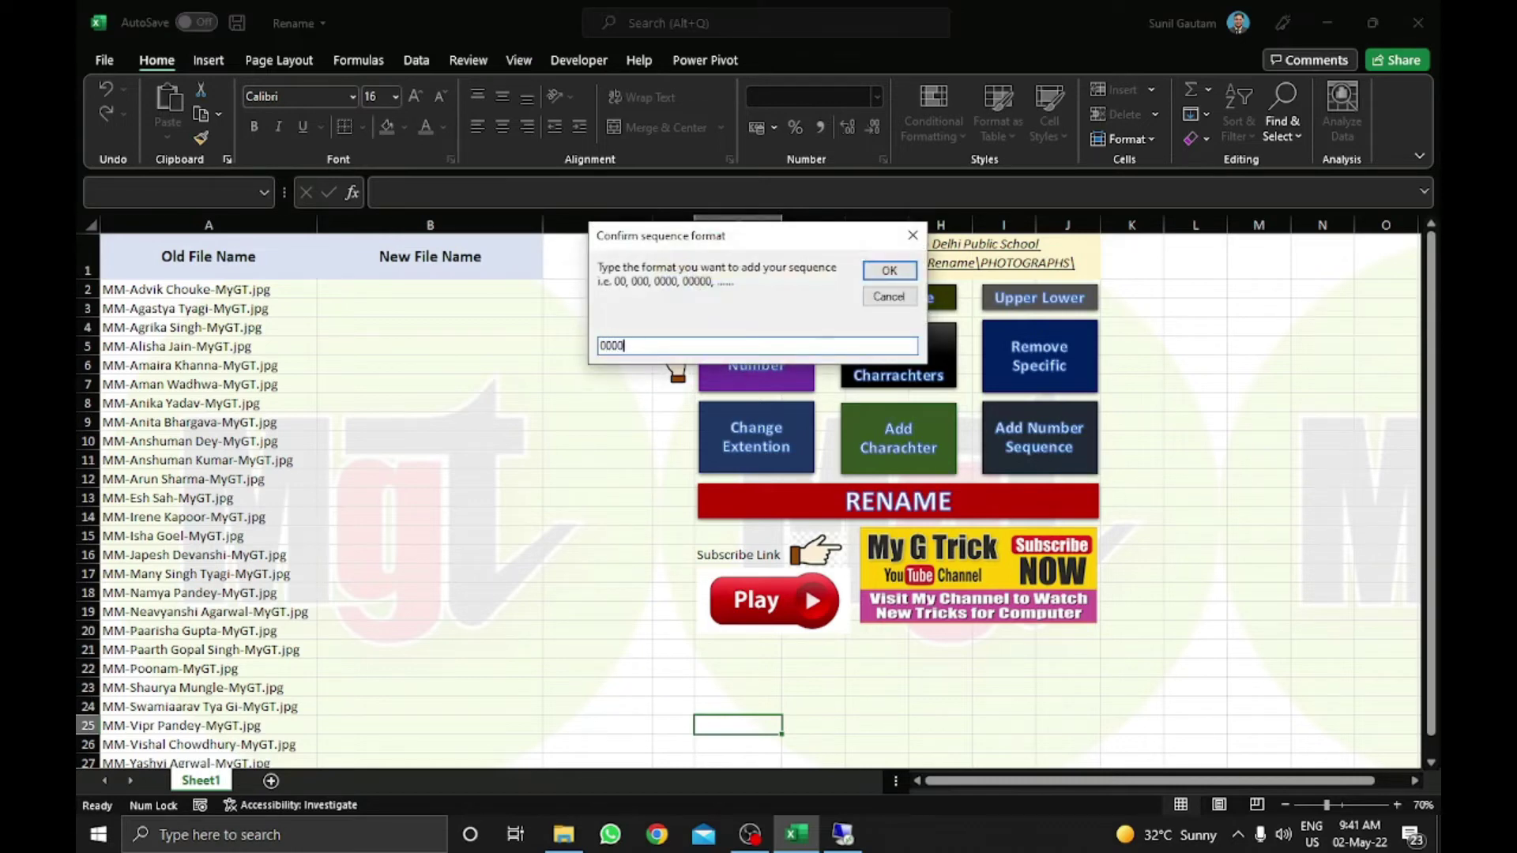
{"action": "key", "text": "Return"}
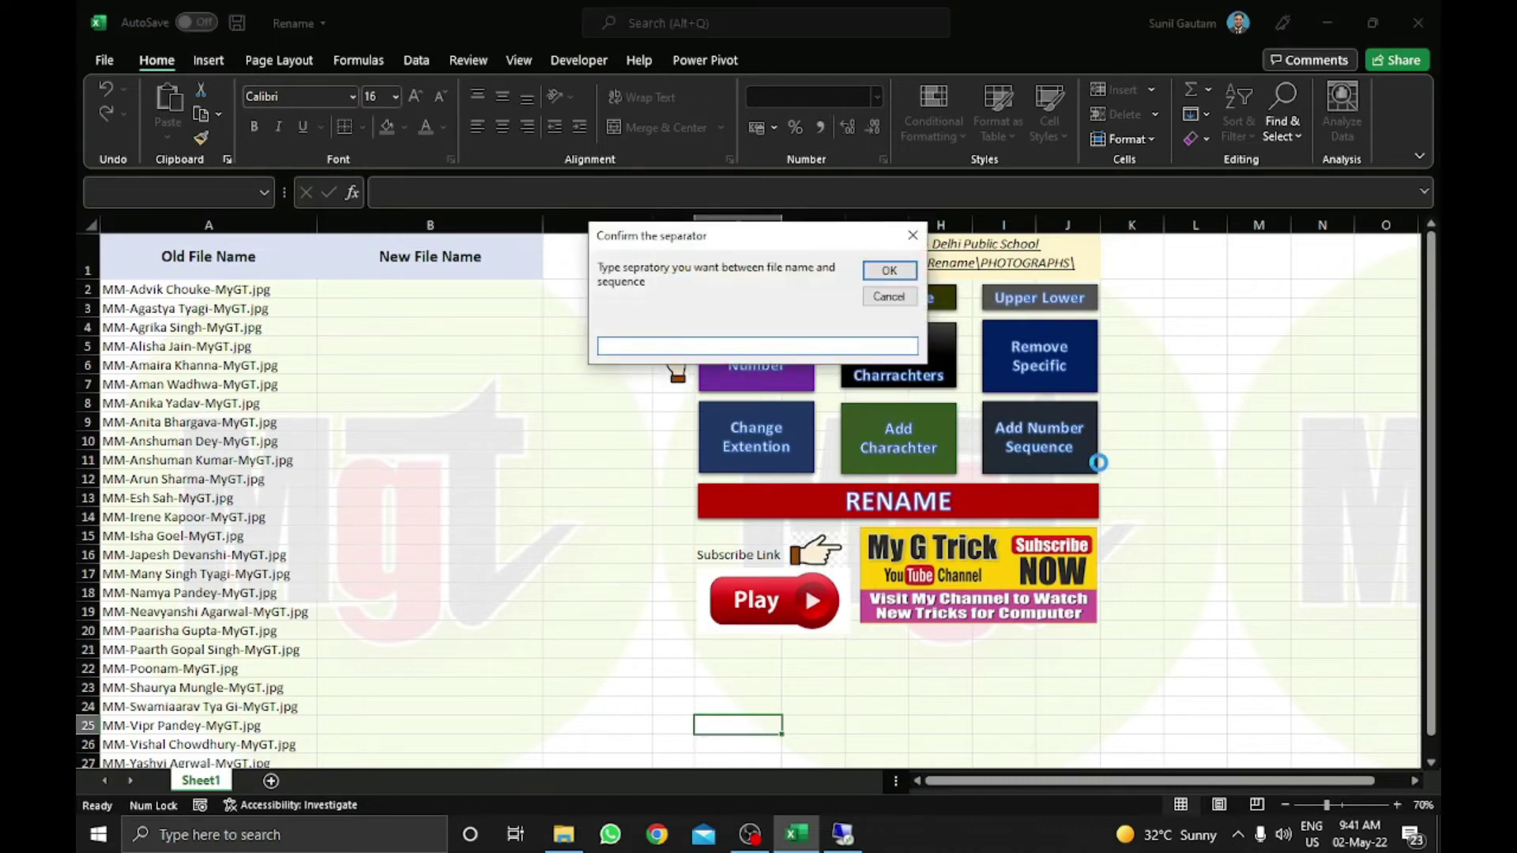
{"action": "type", "text": "-"}
{"action": "left_click", "coordinate": [891, 273]}
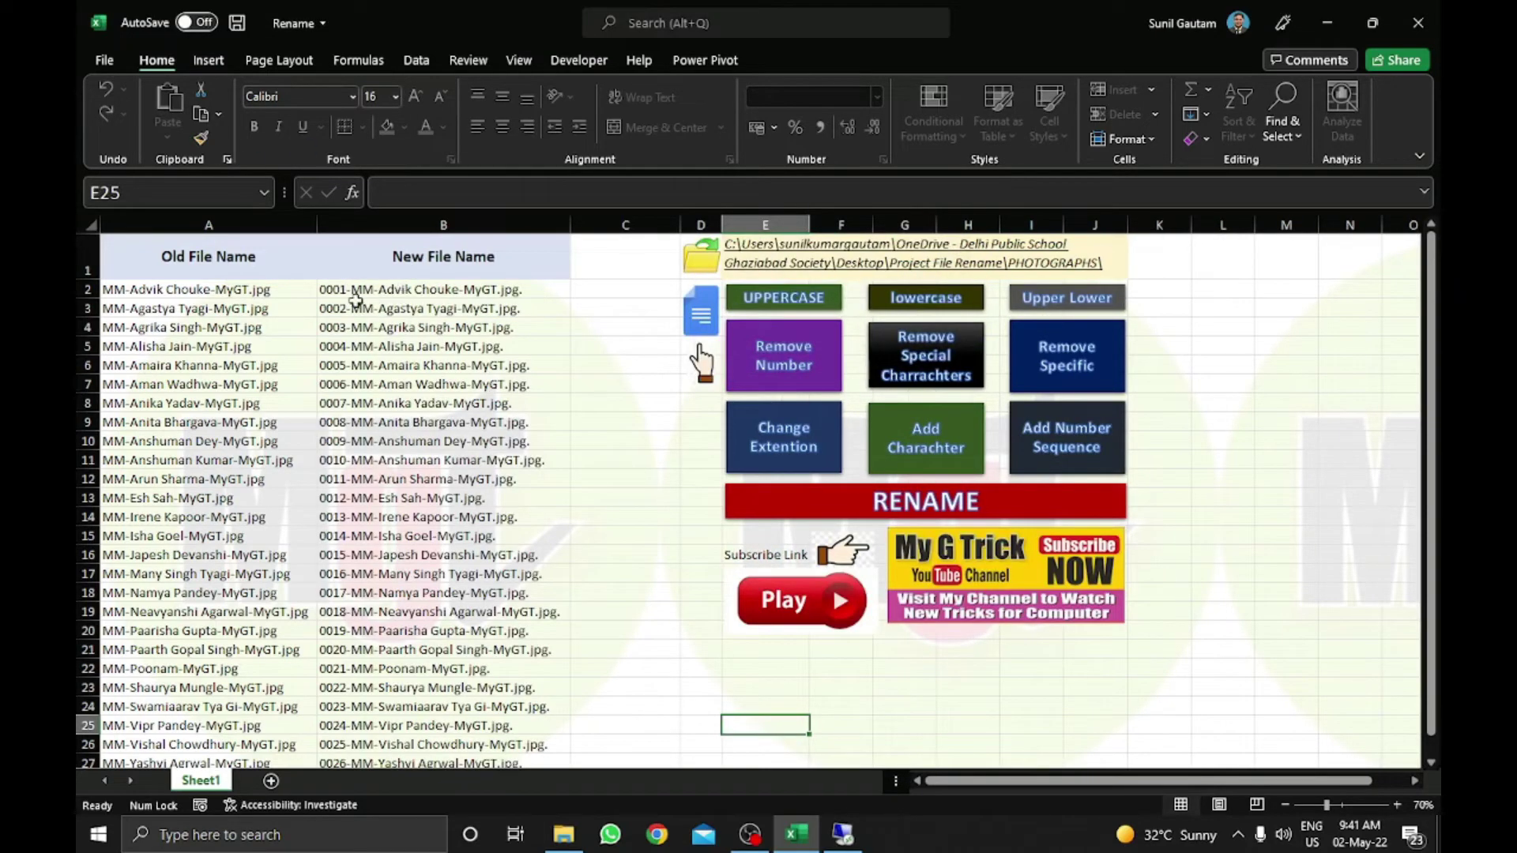
{"action": "scroll", "coordinate": [406, 566], "scroll_direction": "down", "scroll_amount": 4}
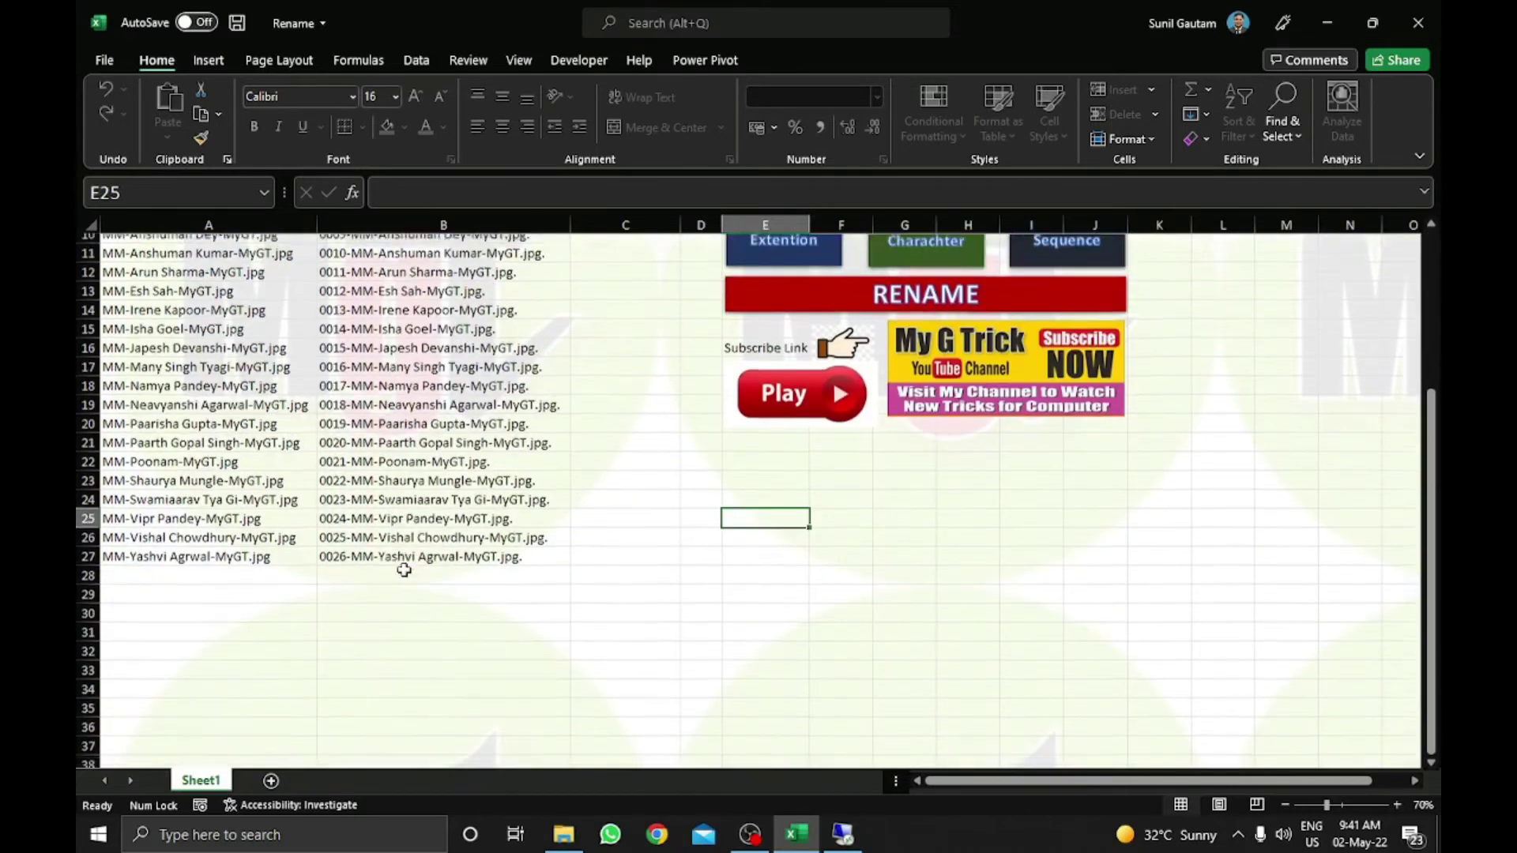
{"action": "scroll", "coordinate": [403, 568], "scroll_direction": "up", "scroll_amount": 4}
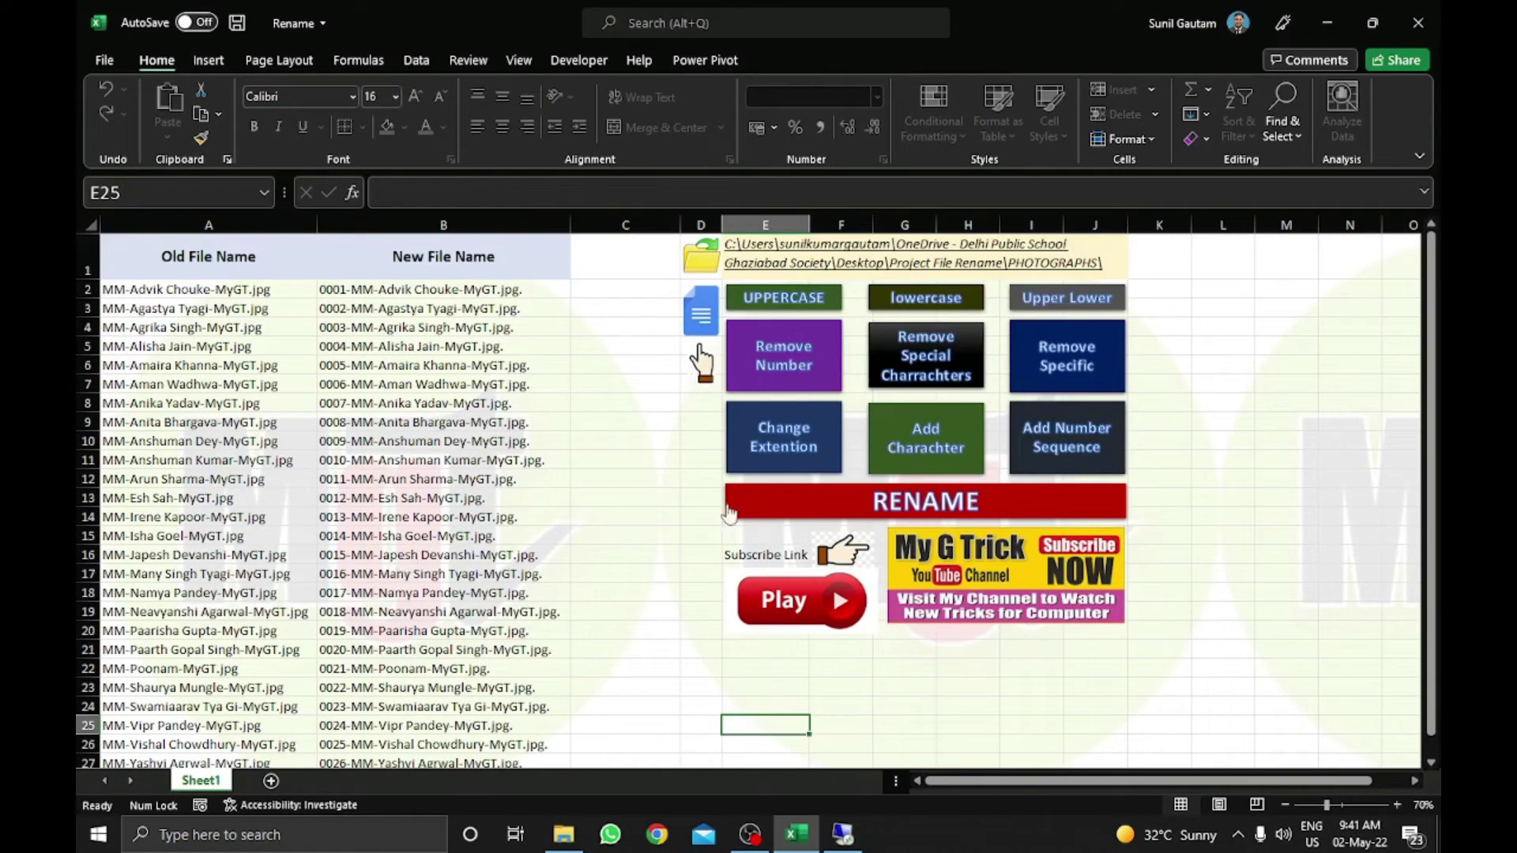
- Rename the photo files with the numbered names and check them in the refreshed PHOTOGRAPHS folder in File Explorer
{"action": "left_click", "coordinate": [944, 502]}
{"action": "left_click", "coordinate": [818, 479]}
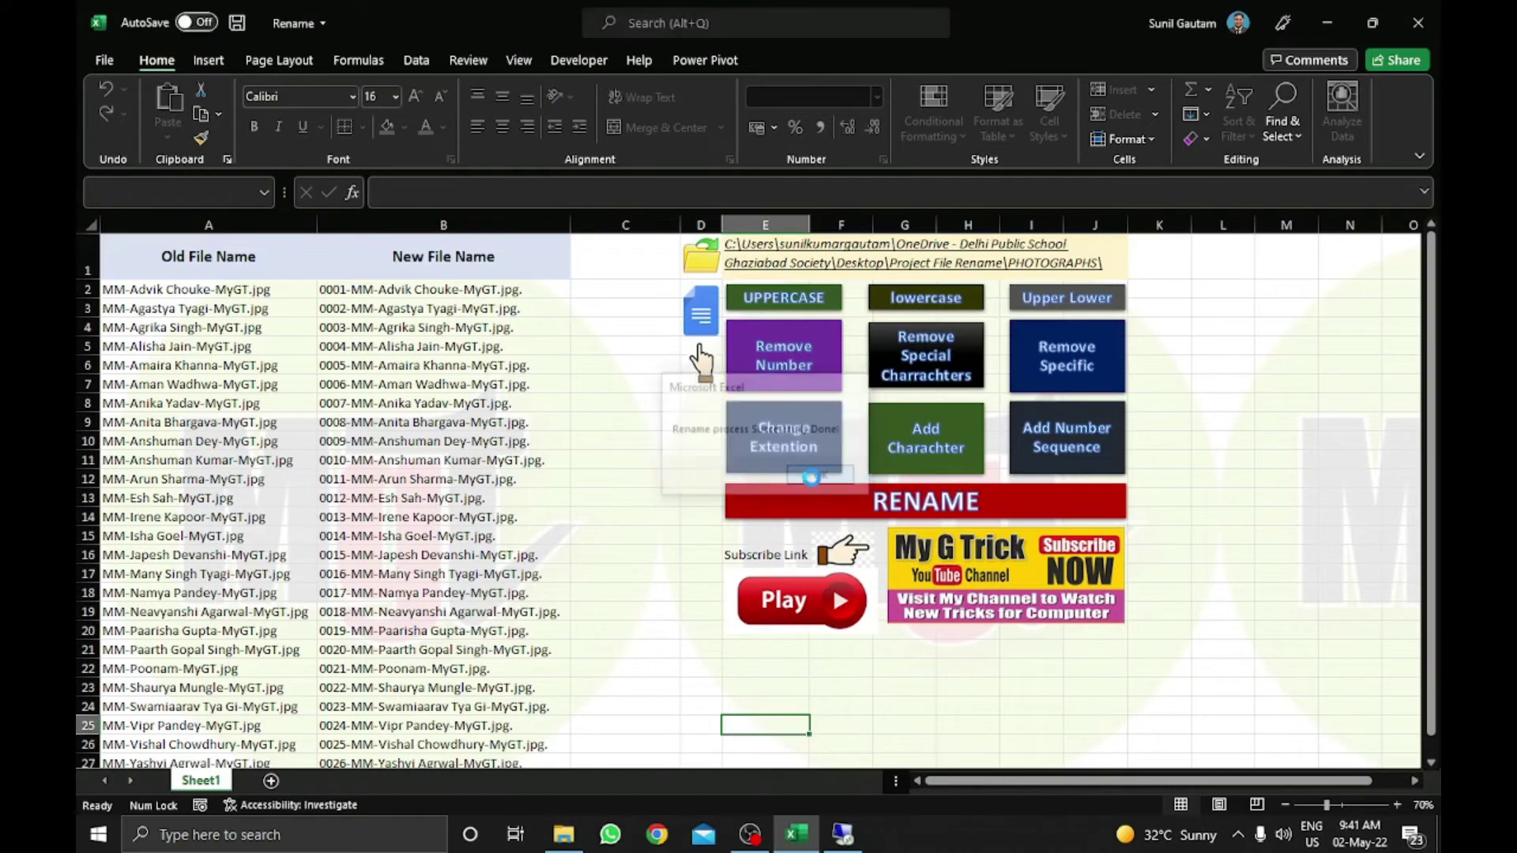
{"action": "left_click", "coordinate": [563, 835]}
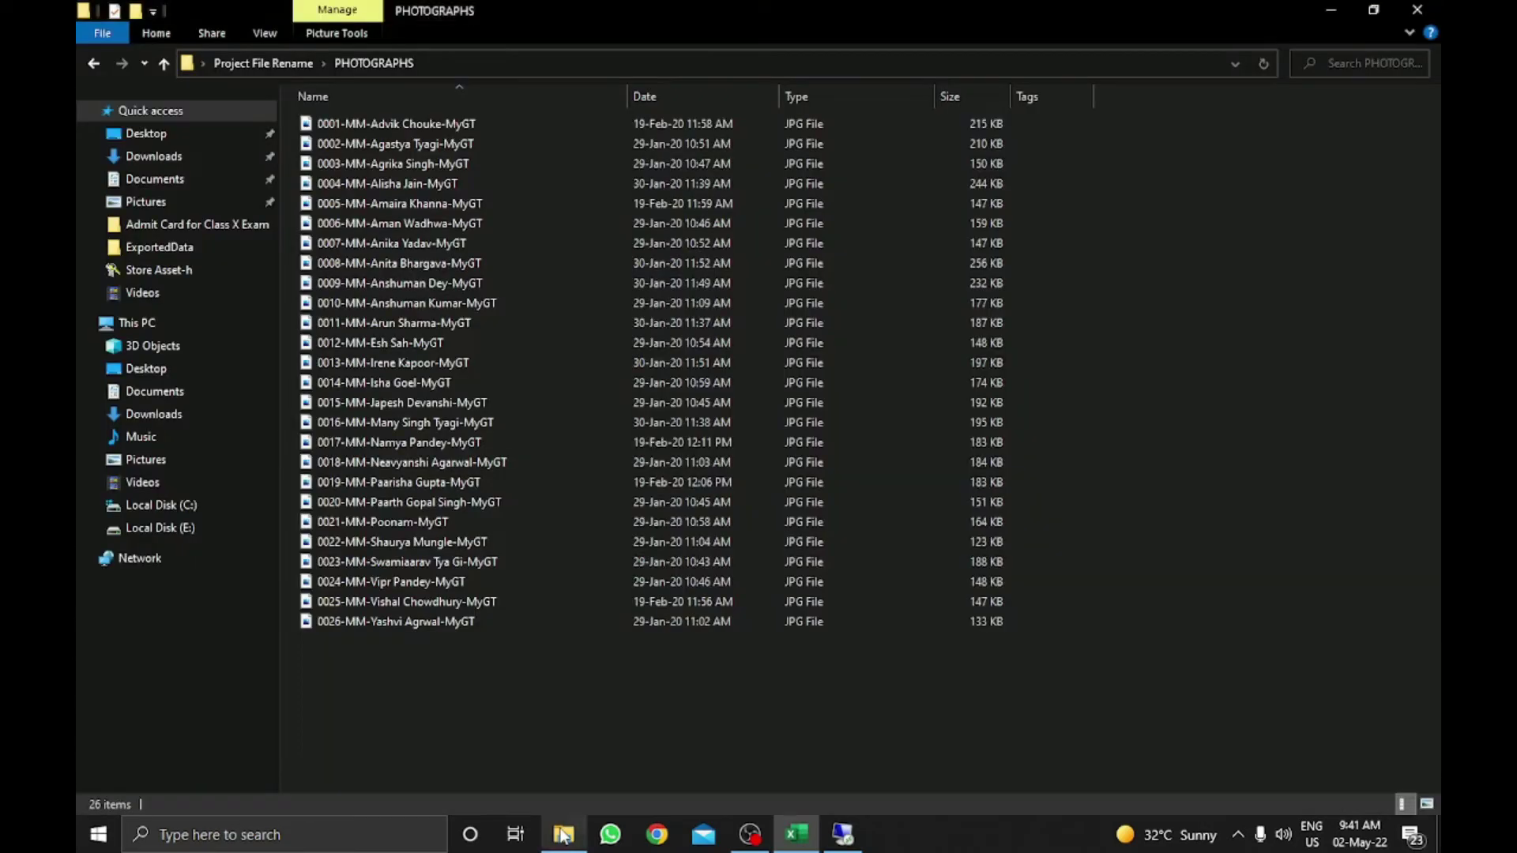
{"action": "right_click", "coordinate": [365, 732]}
{"action": "left_click", "coordinate": [443, 533]}
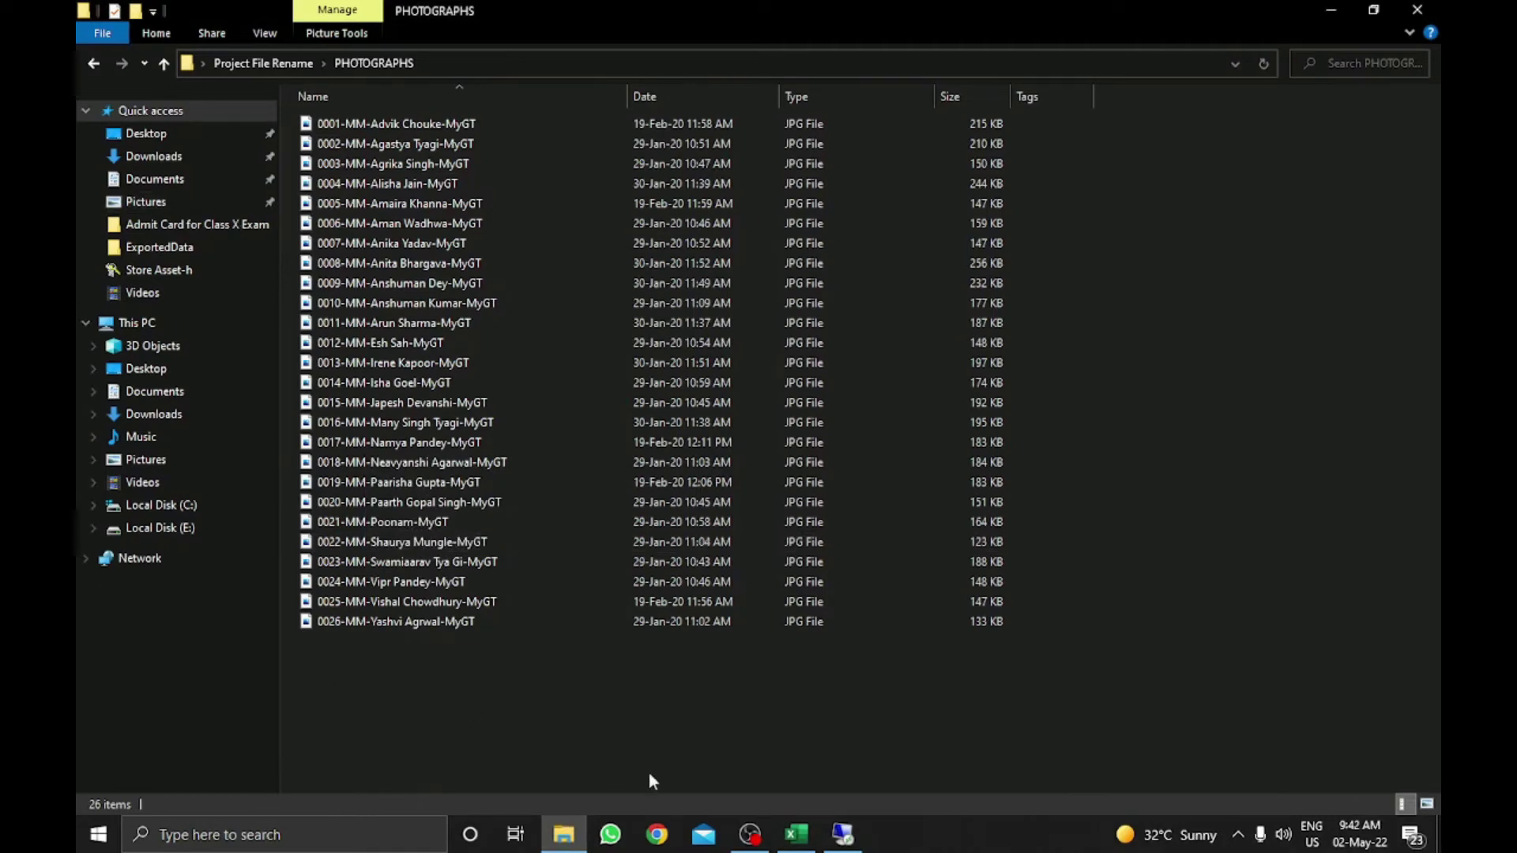
- Switch to Excel and reload the current numbered file names from the PHOTOGRAPHS folder
{"action": "left_click", "coordinate": [796, 834]}
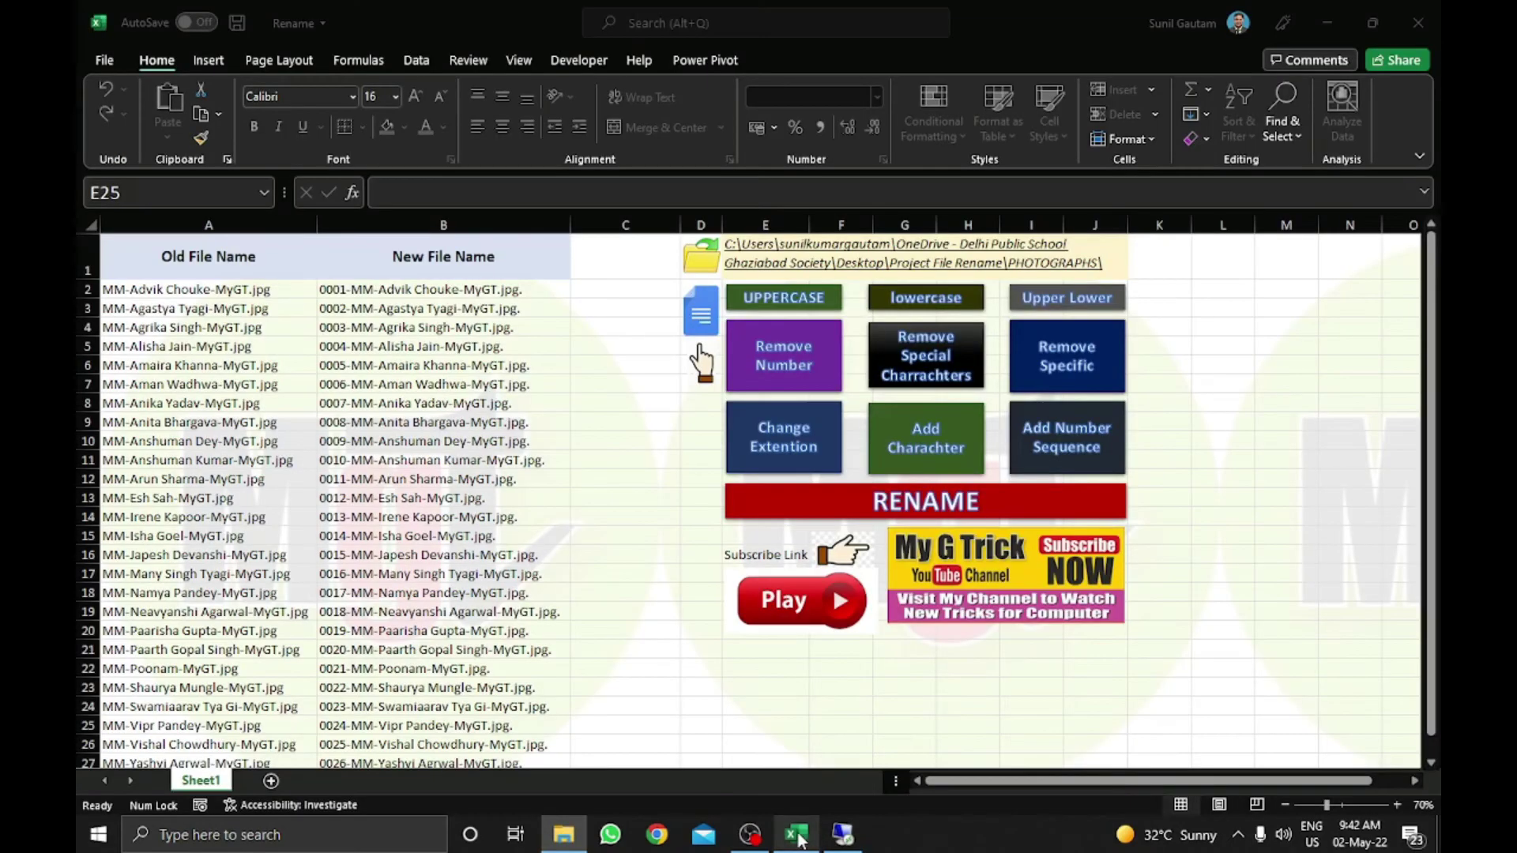
{"action": "left_click", "coordinate": [658, 688]}
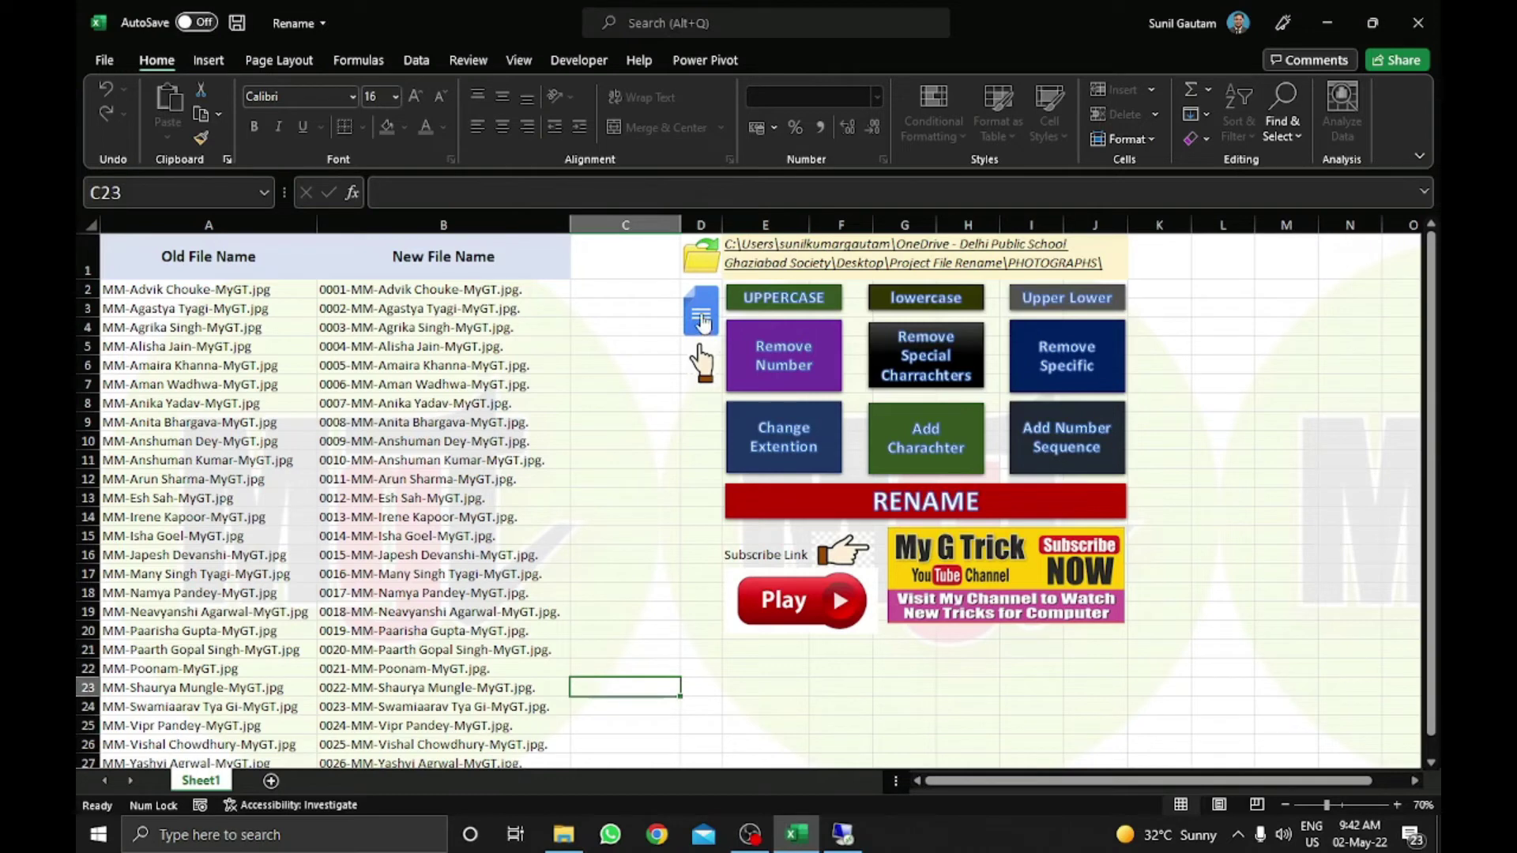
{"action": "left_click", "coordinate": [702, 320]}
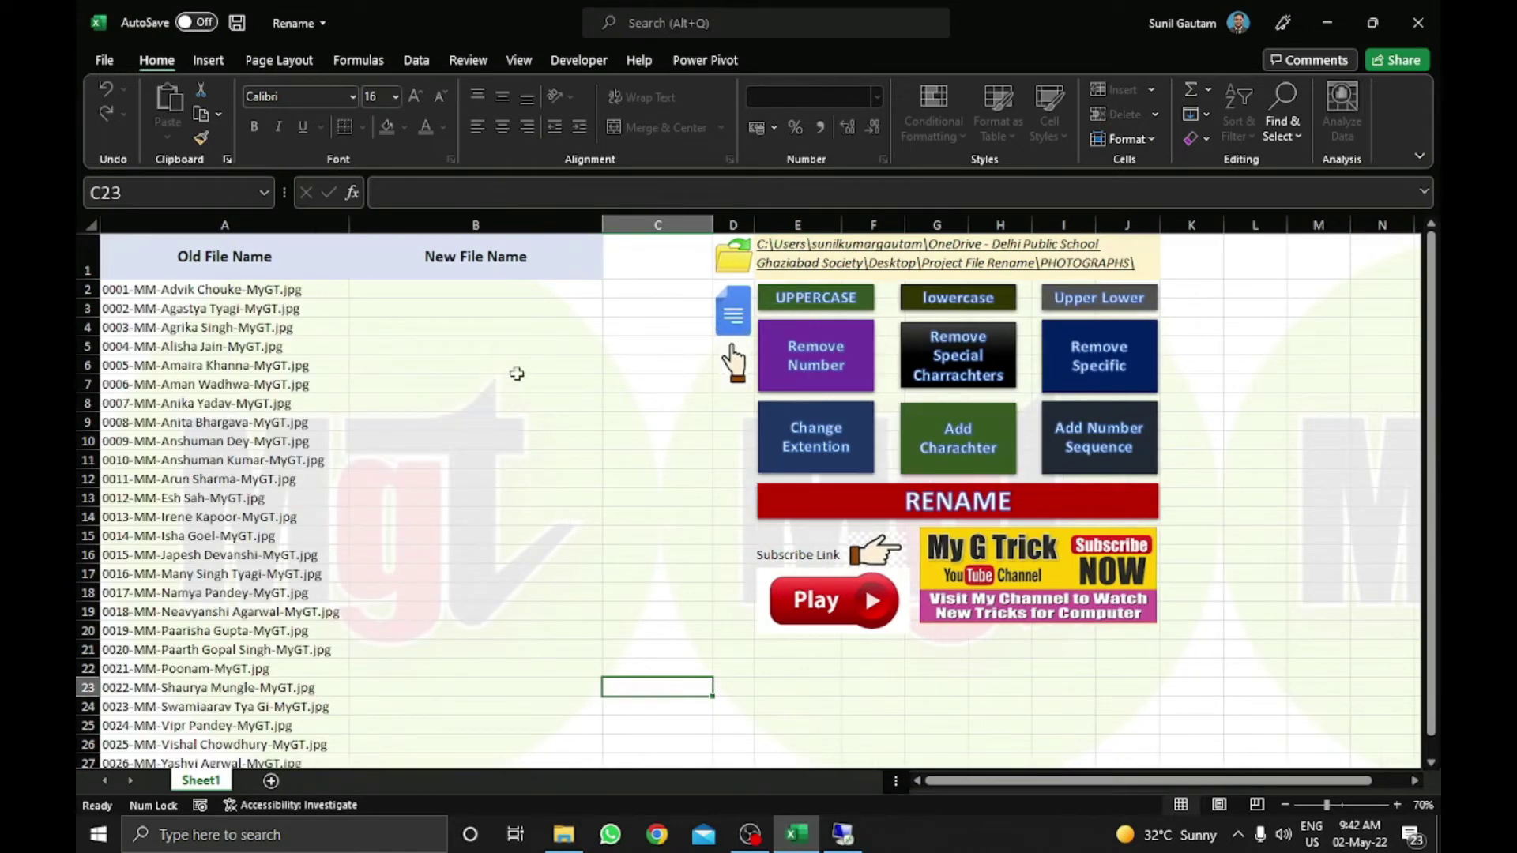
{"action": "left_click", "coordinate": [411, 371]}
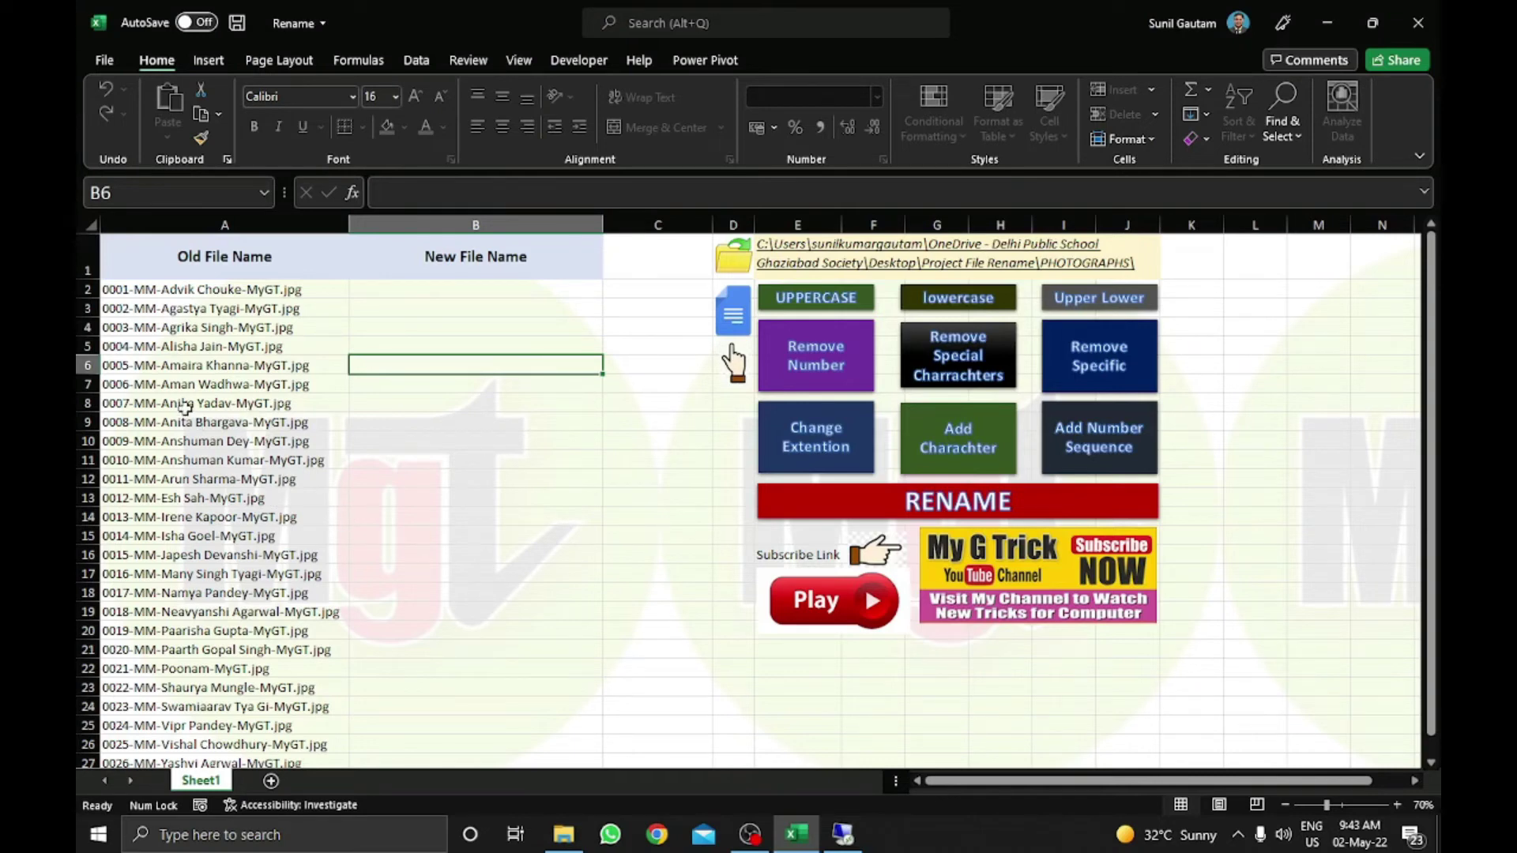
- Generate new names with the numbers removed and rename the photo files
{"action": "left_click", "coordinate": [844, 357]}
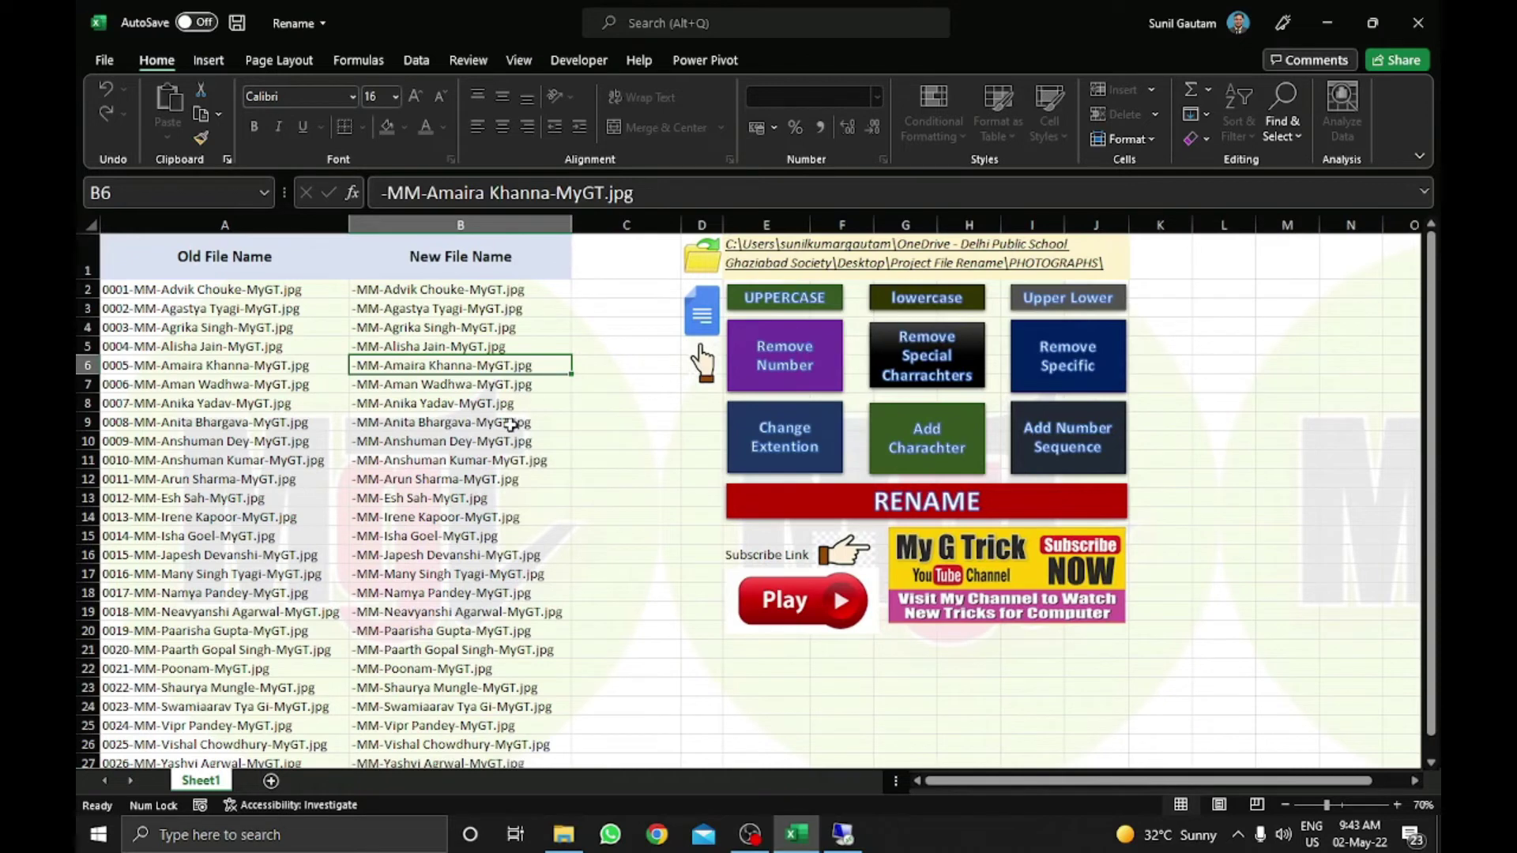
{"action": "left_click", "coordinate": [862, 503]}
{"action": "left_click", "coordinate": [822, 477]}
- Try removing the specific text MM from each file name on the outdated list
{"action": "left_click", "coordinate": [909, 342]}
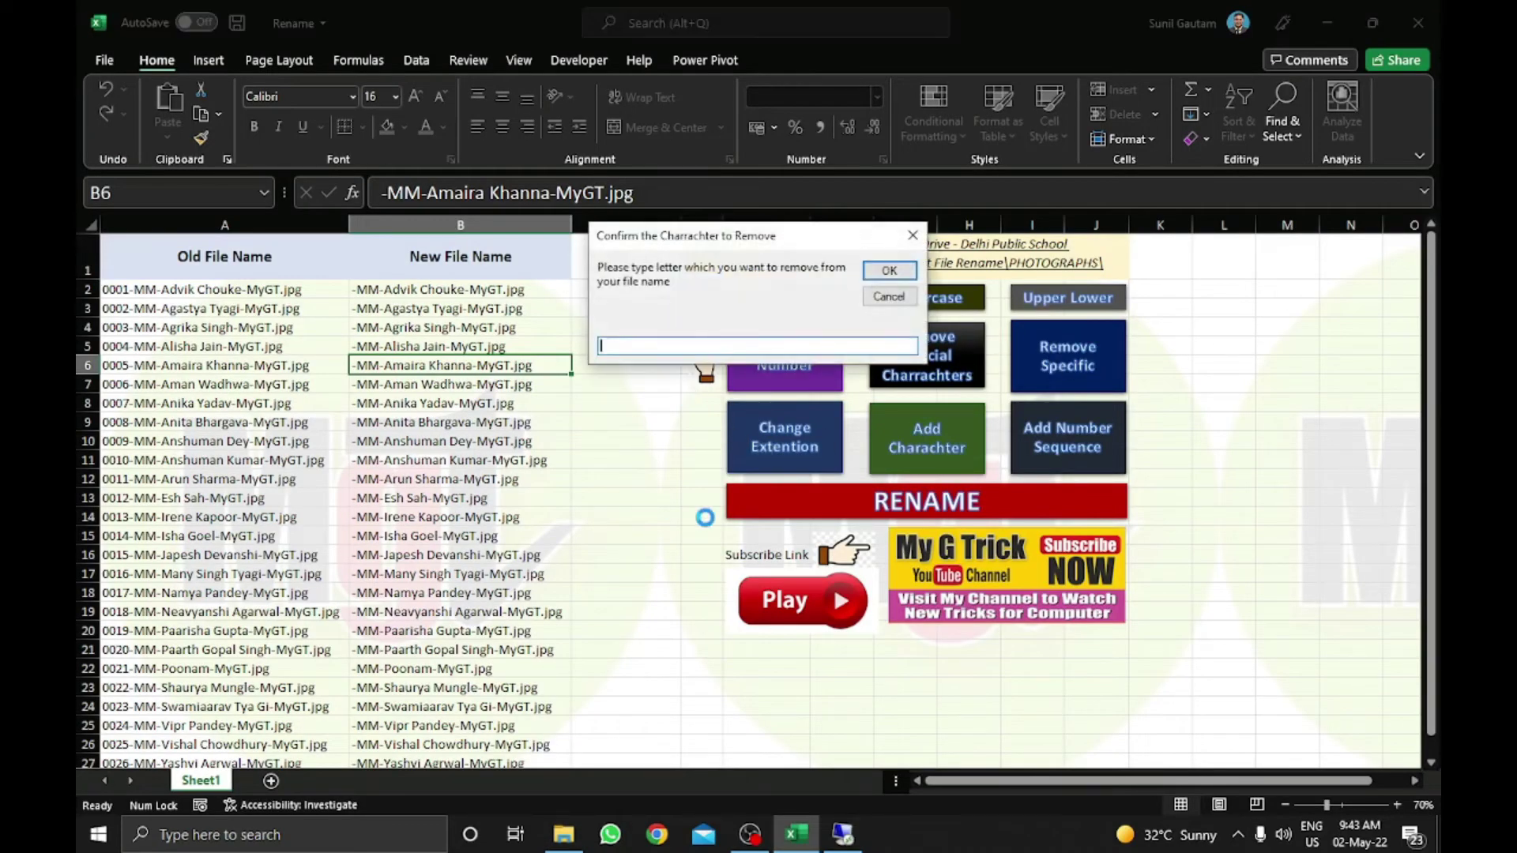
{"action": "type", "text": "m"}
{"action": "left_click", "coordinate": [899, 276]}
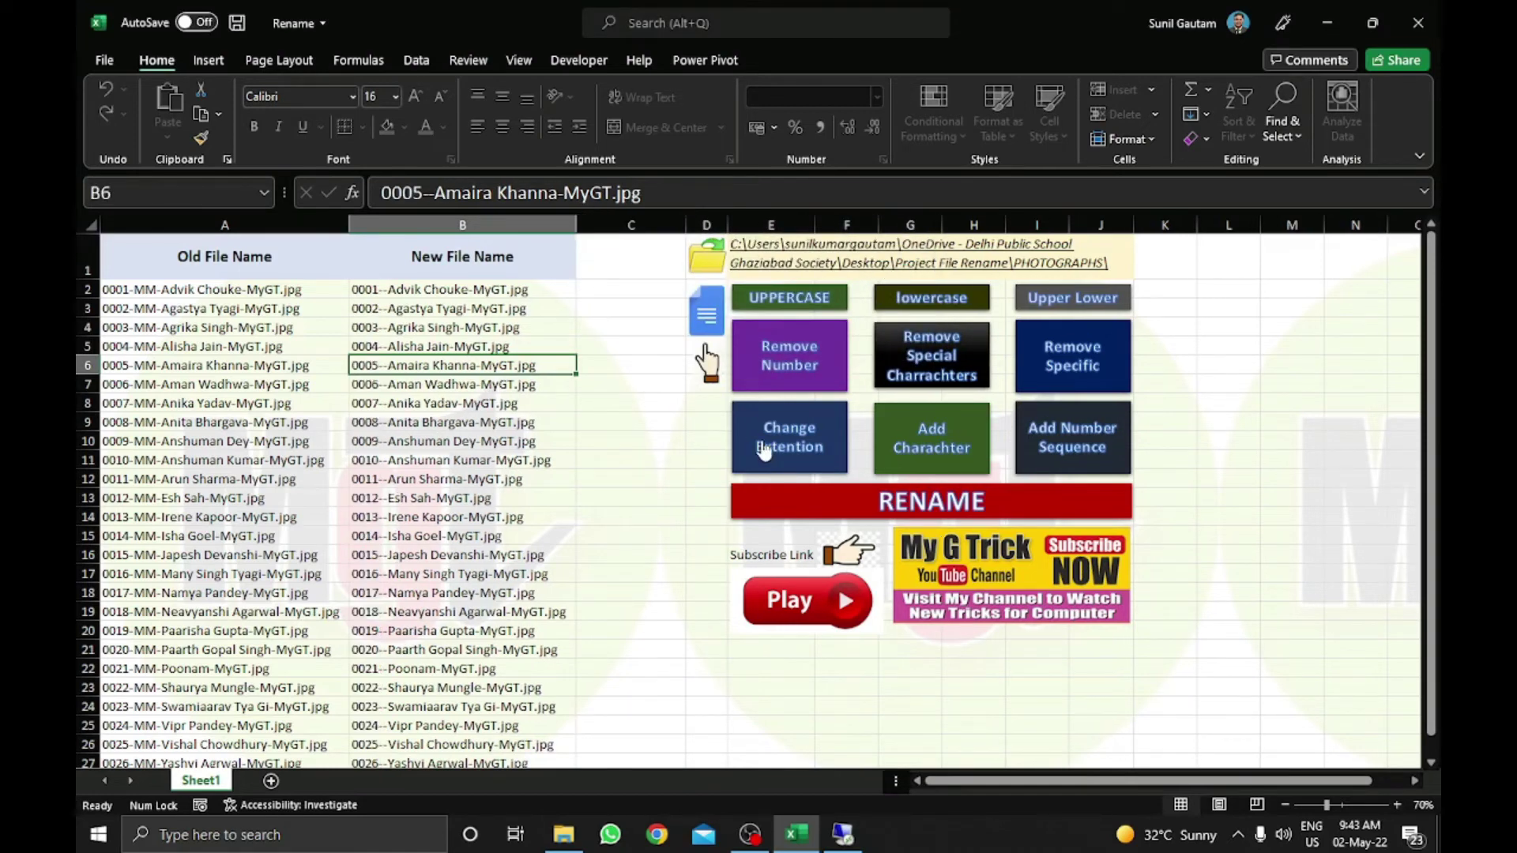
- Reload the current file names from the folder, generate new names with MM removed and rename the photo files
{"action": "left_click", "coordinate": [708, 315]}
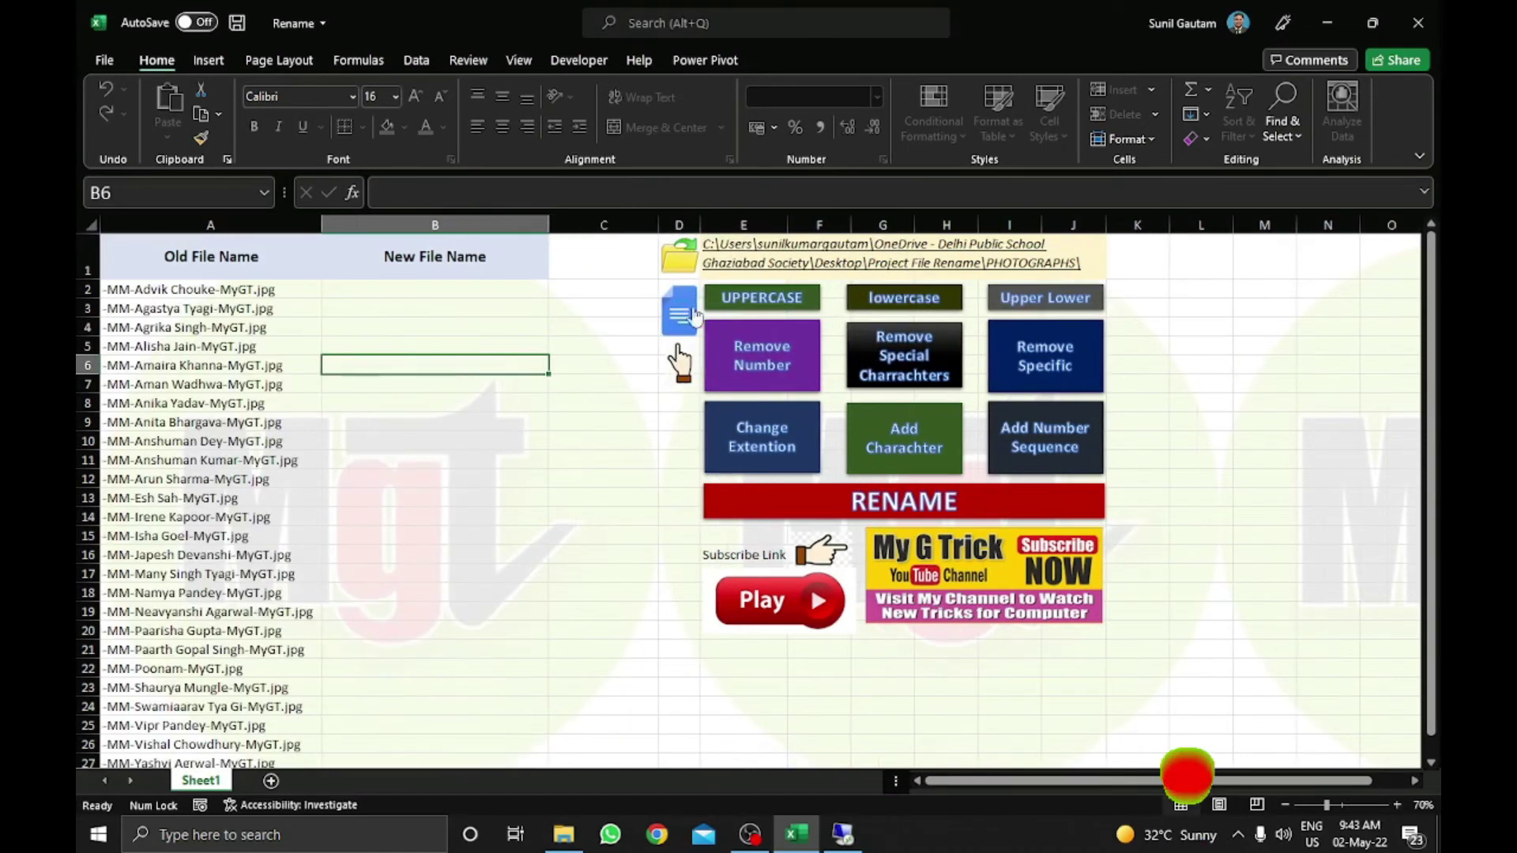
{"action": "left_click", "coordinate": [1045, 355]}
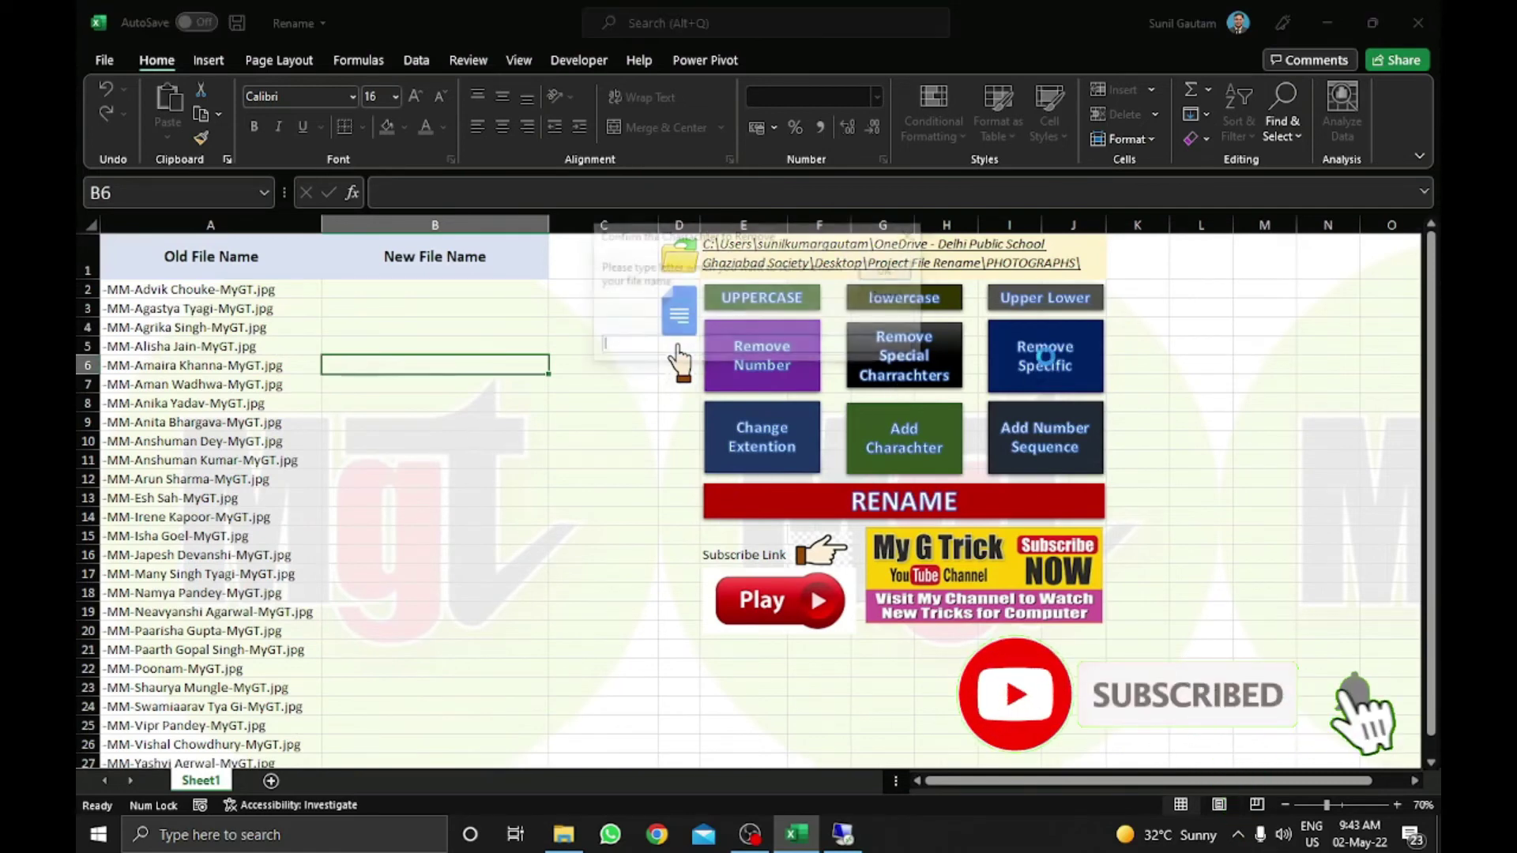
{"action": "type", "text": "MM"}
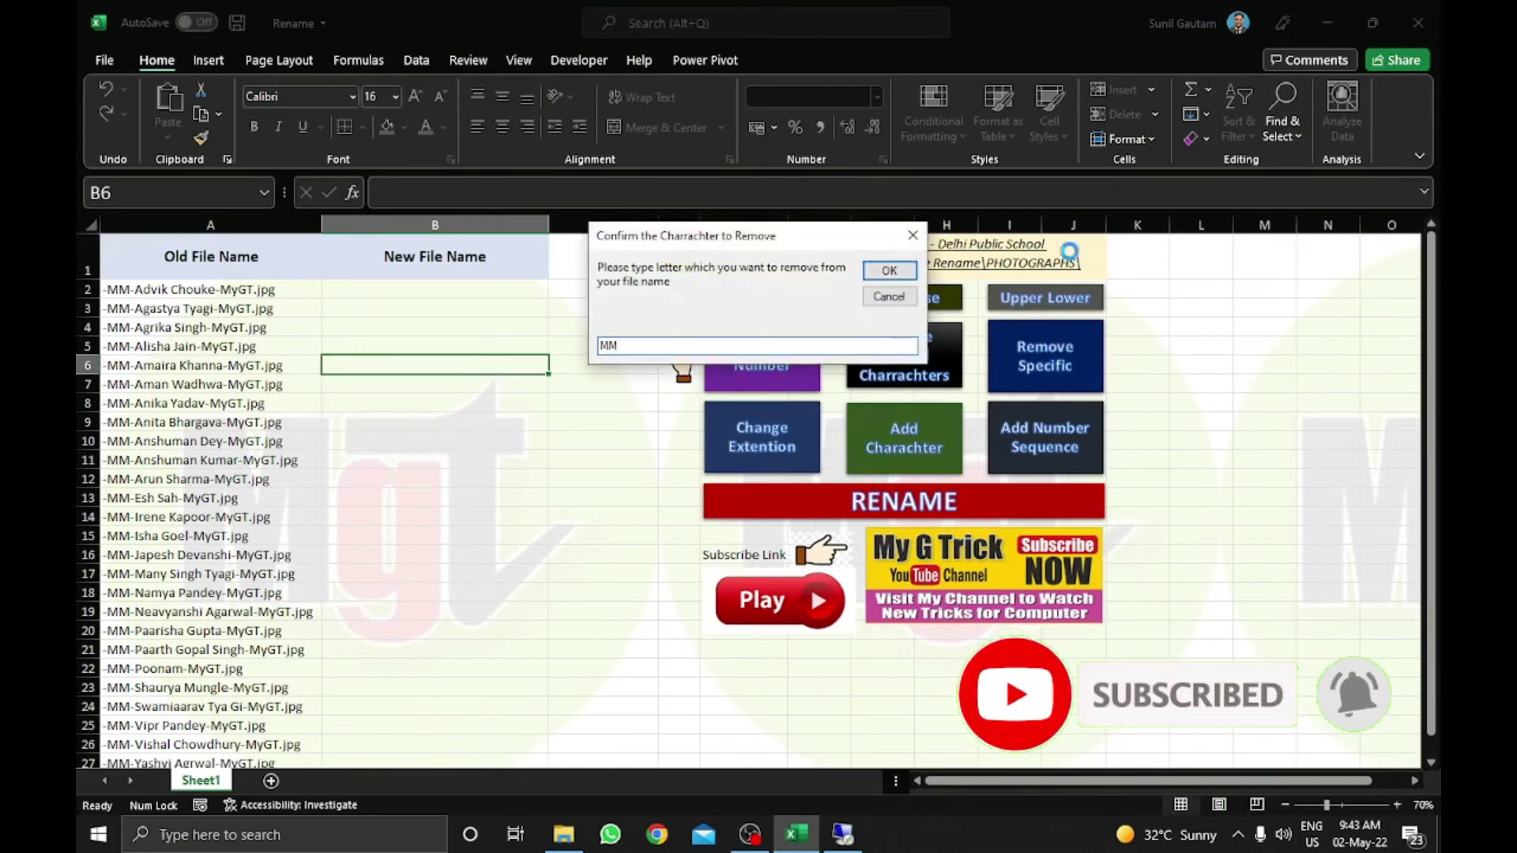
{"action": "left_click", "coordinate": [888, 270]}
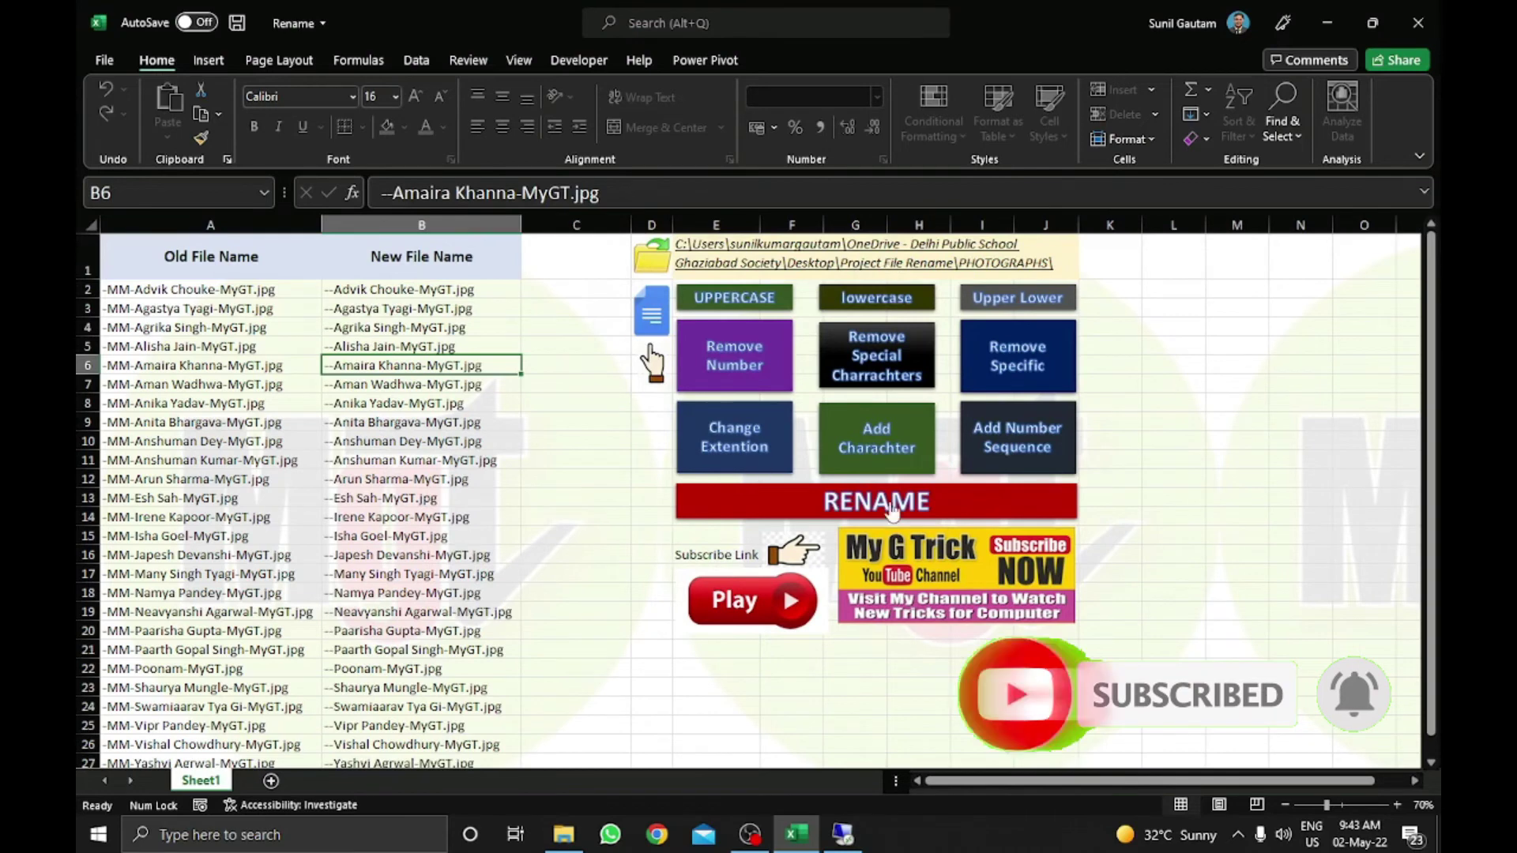
{"action": "left_click", "coordinate": [892, 510]}
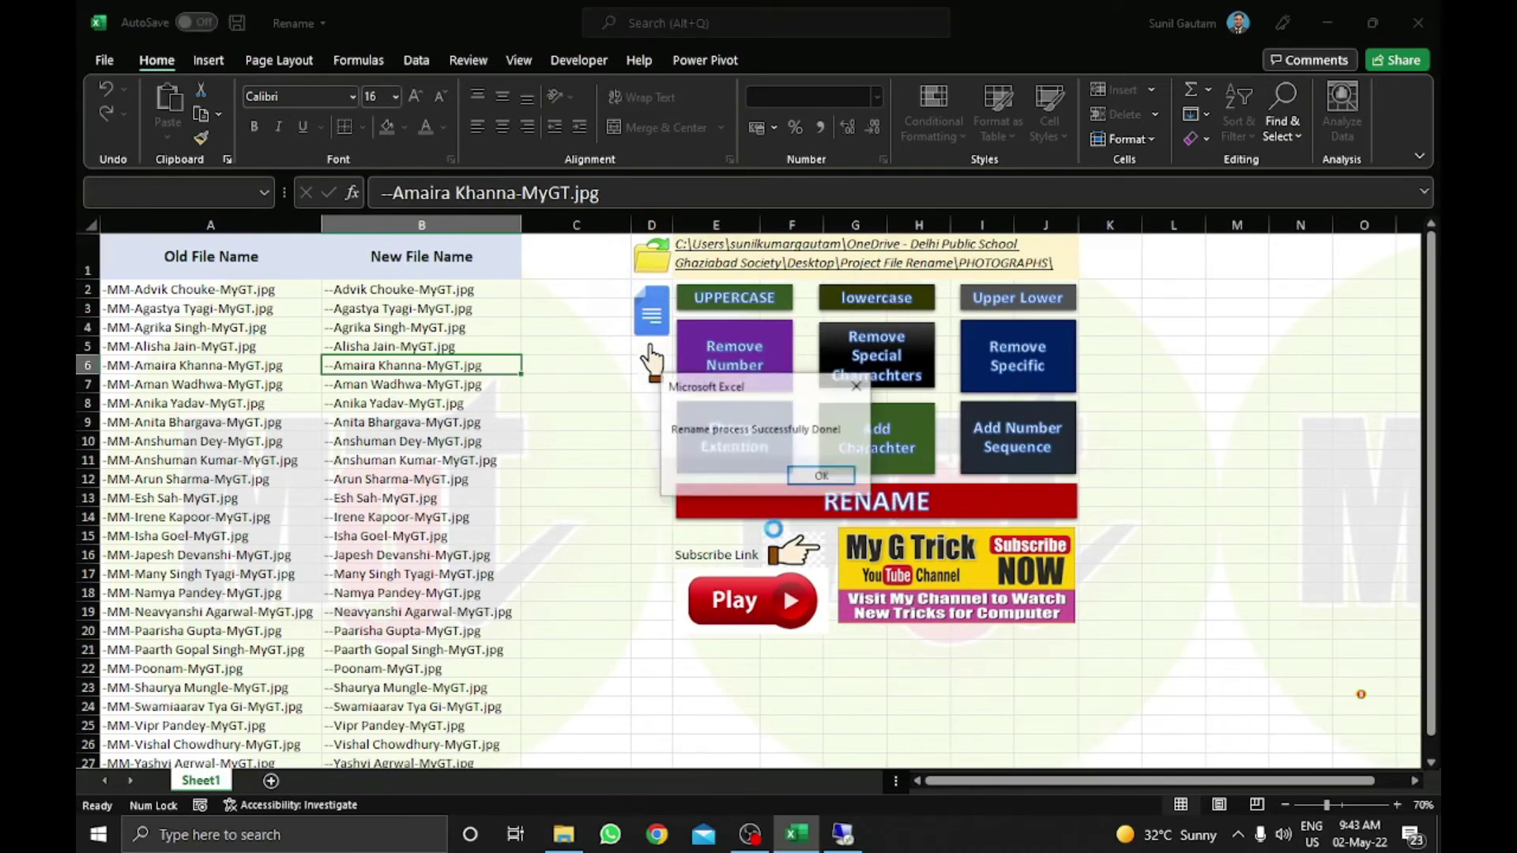
{"action": "left_click", "coordinate": [824, 477]}
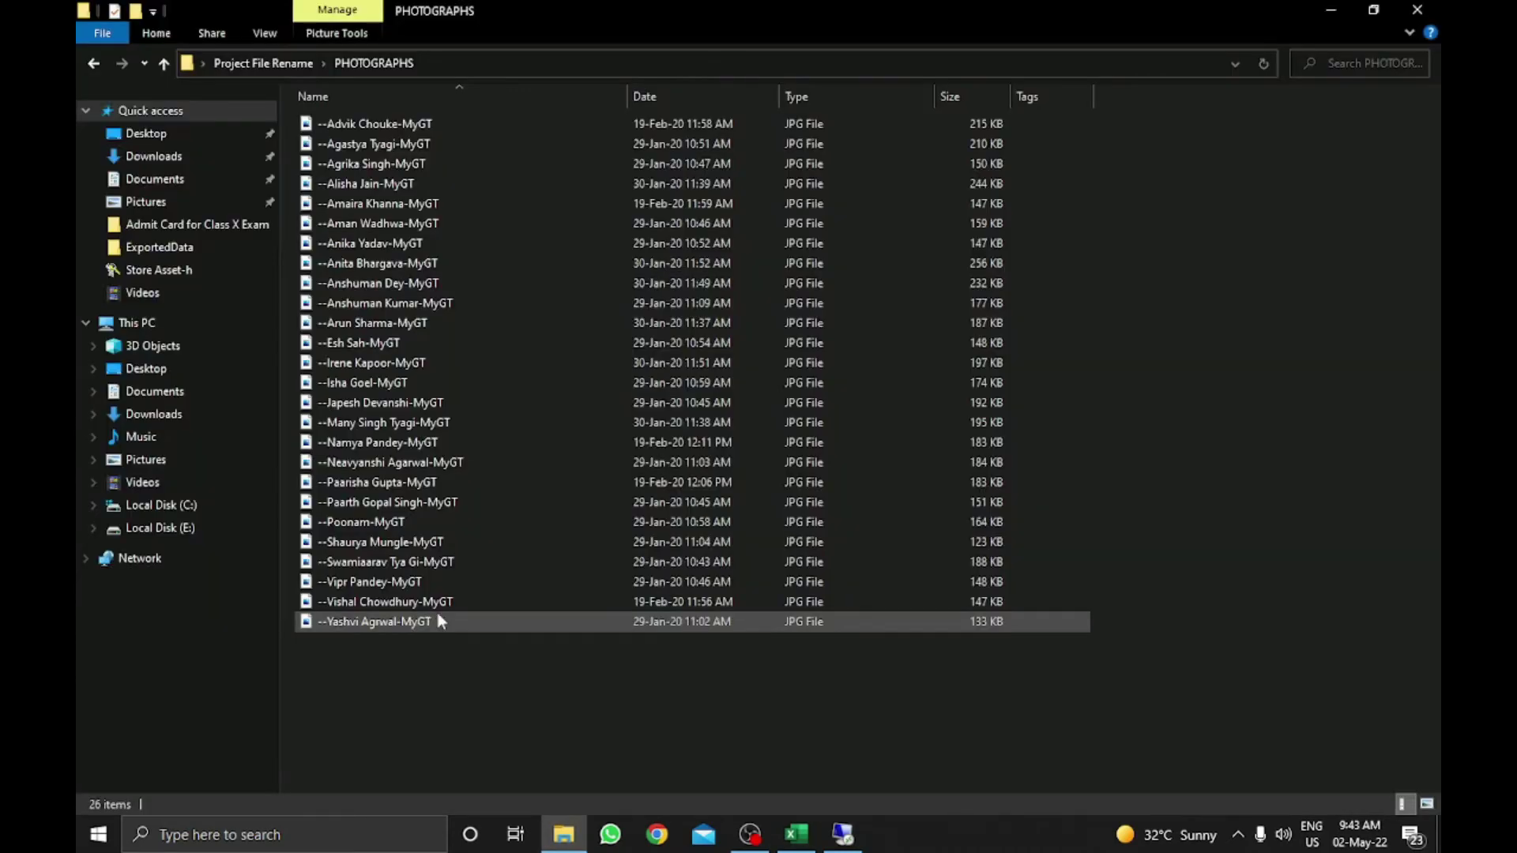
- Switch to Excel, reload the current file names and rename the photo files with -MyGT removed from each name
{"action": "key", "text": "alt+Tab"}
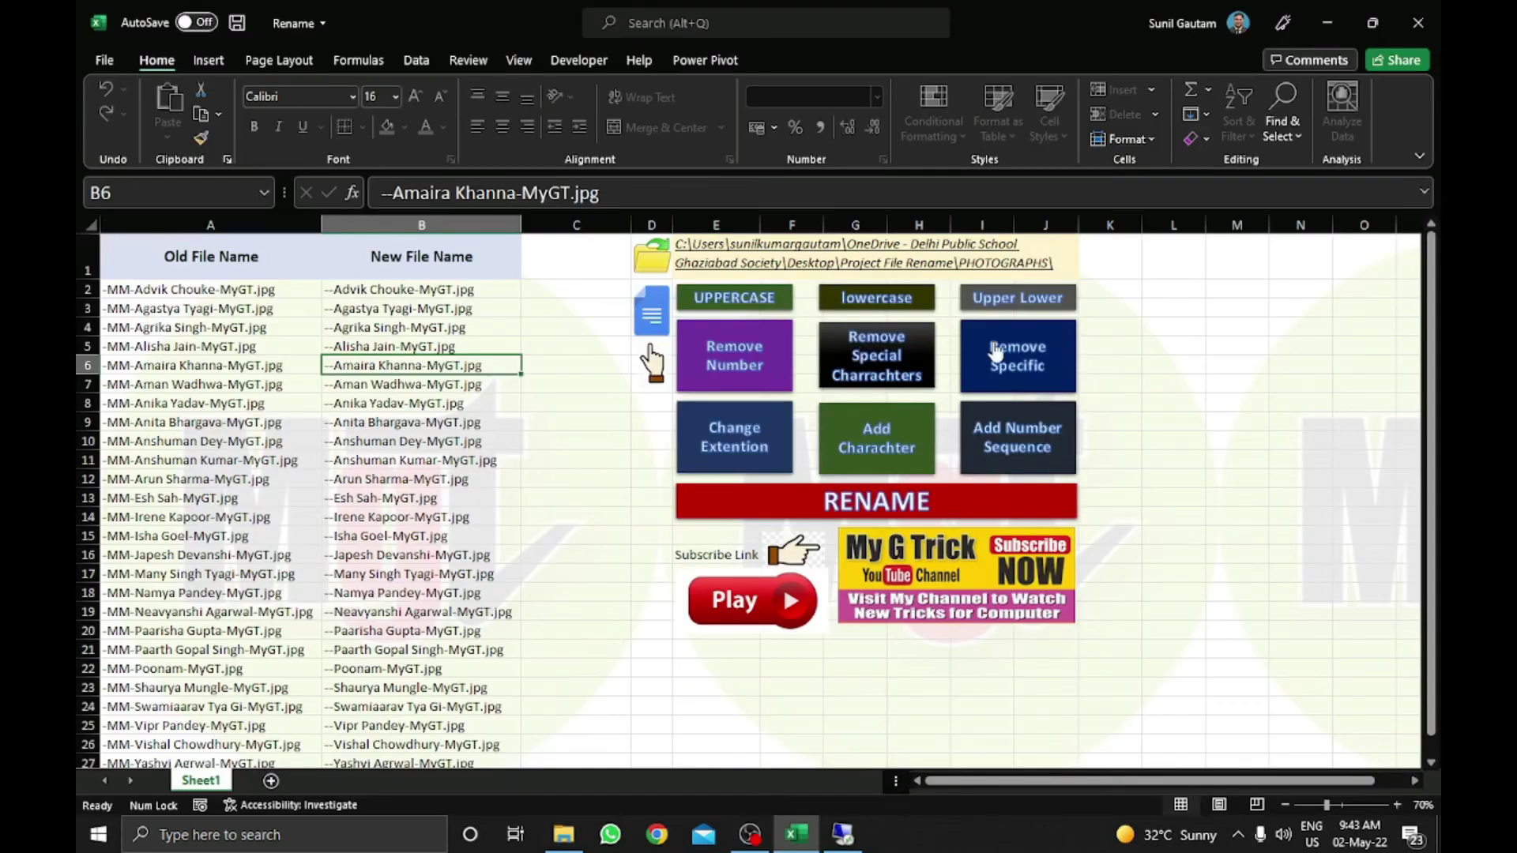
{"action": "left_click", "coordinate": [642, 316]}
{"action": "left_click", "coordinate": [997, 364]}
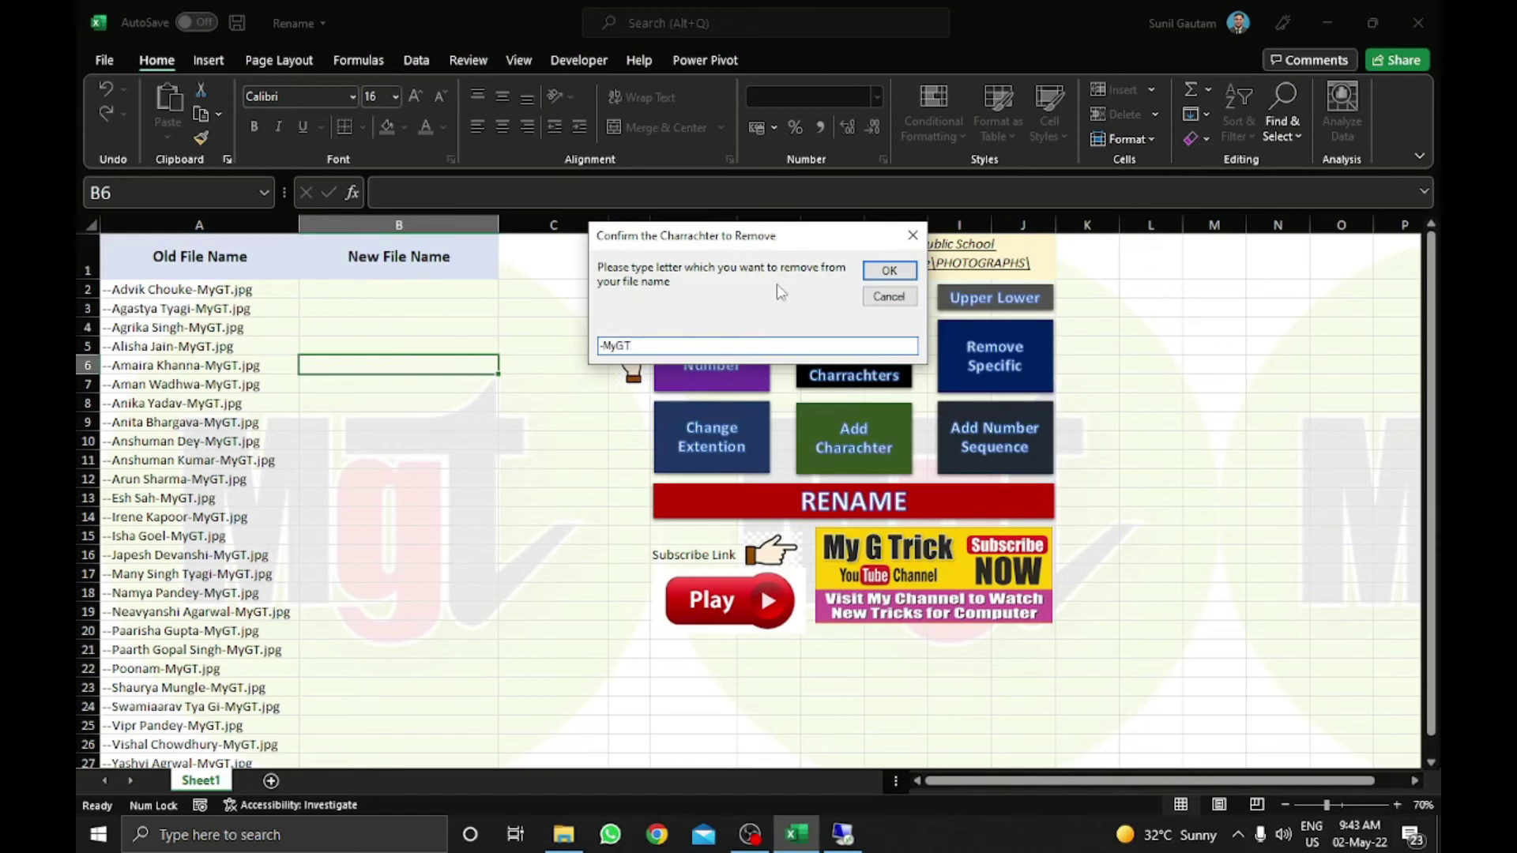
{"action": "left_click", "coordinate": [889, 270]}
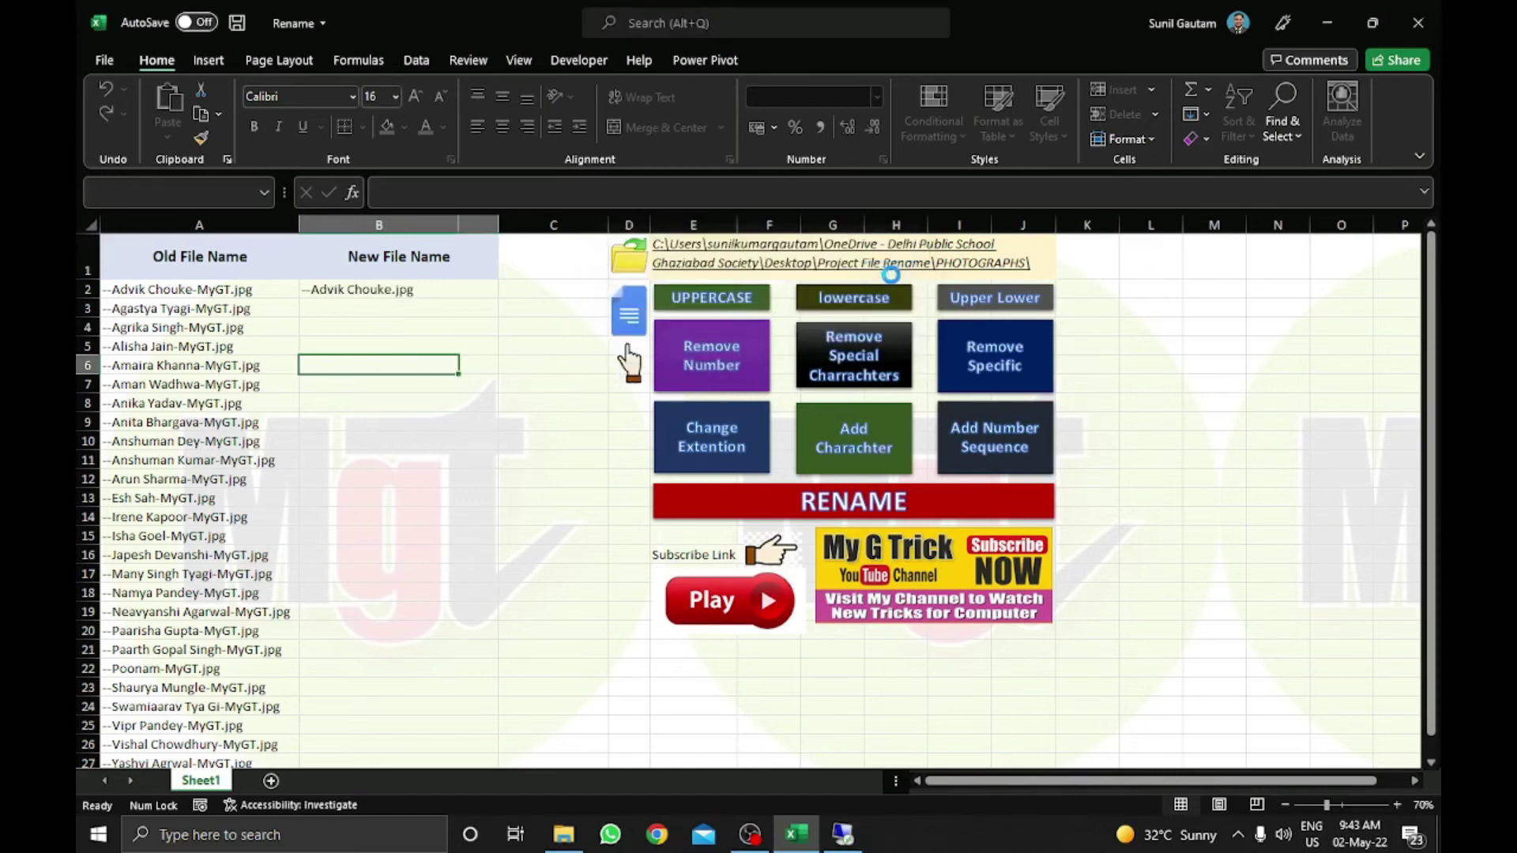
{"action": "left_click", "coordinate": [790, 510]}
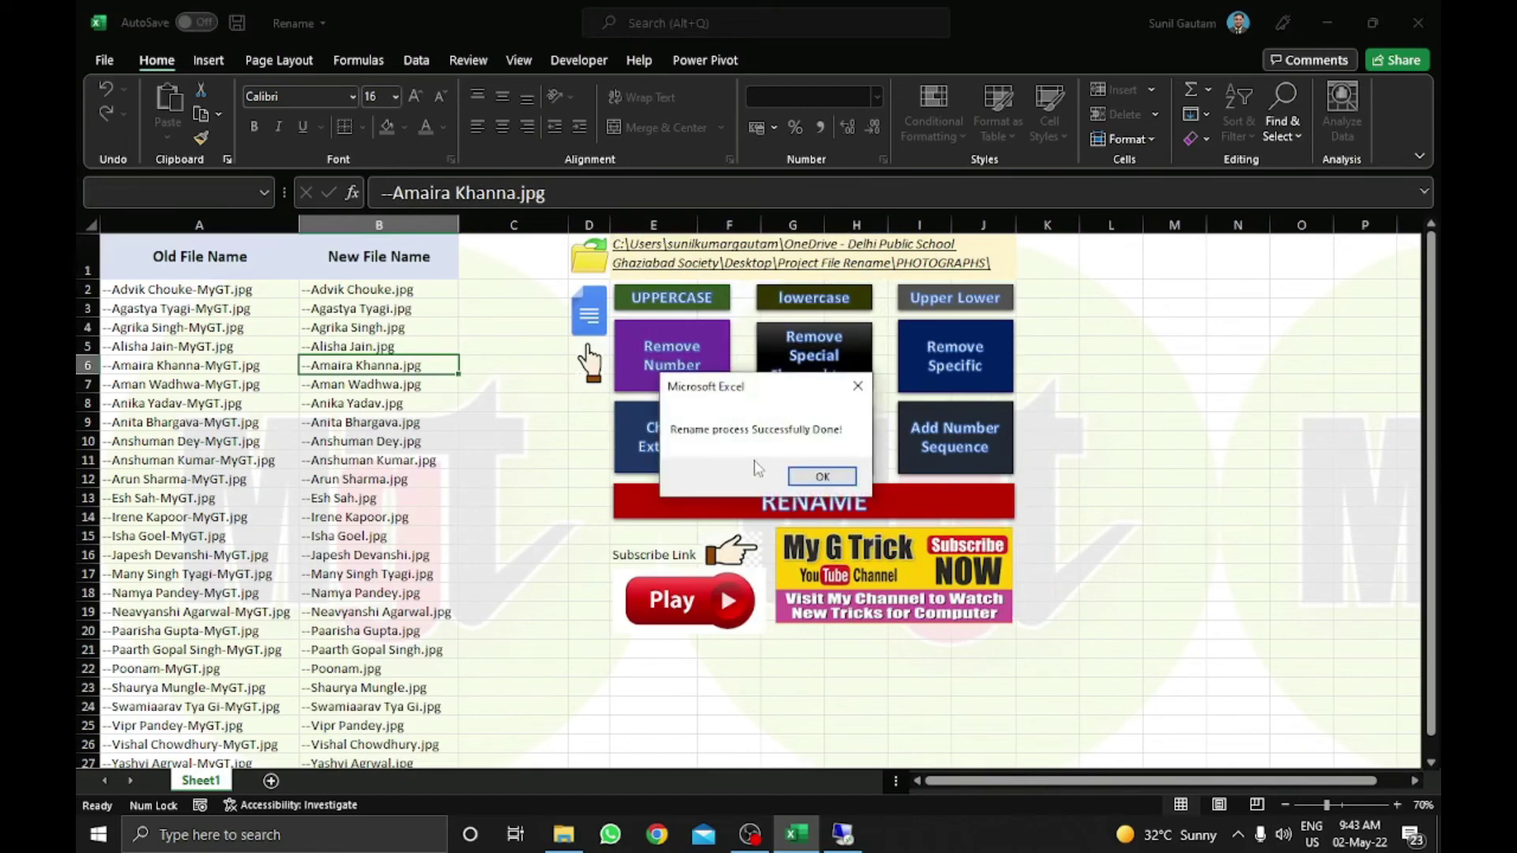
- Switch to Excel, generate new names with the specific text -- removed from each file name and rename the photo files
{"action": "key", "text": "Return"}
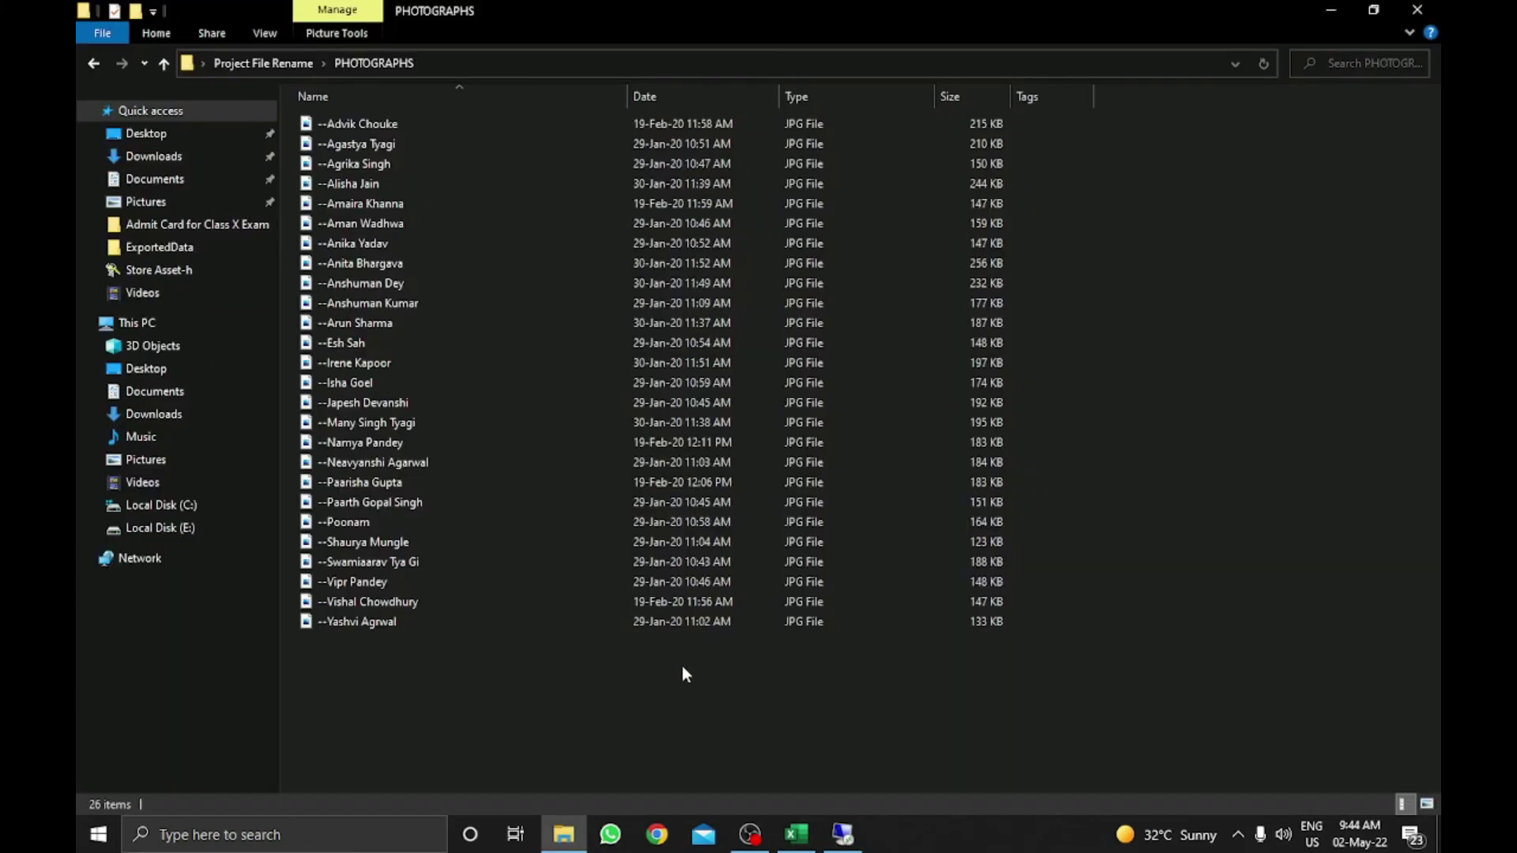
{"action": "key", "text": "alt+Tab"}
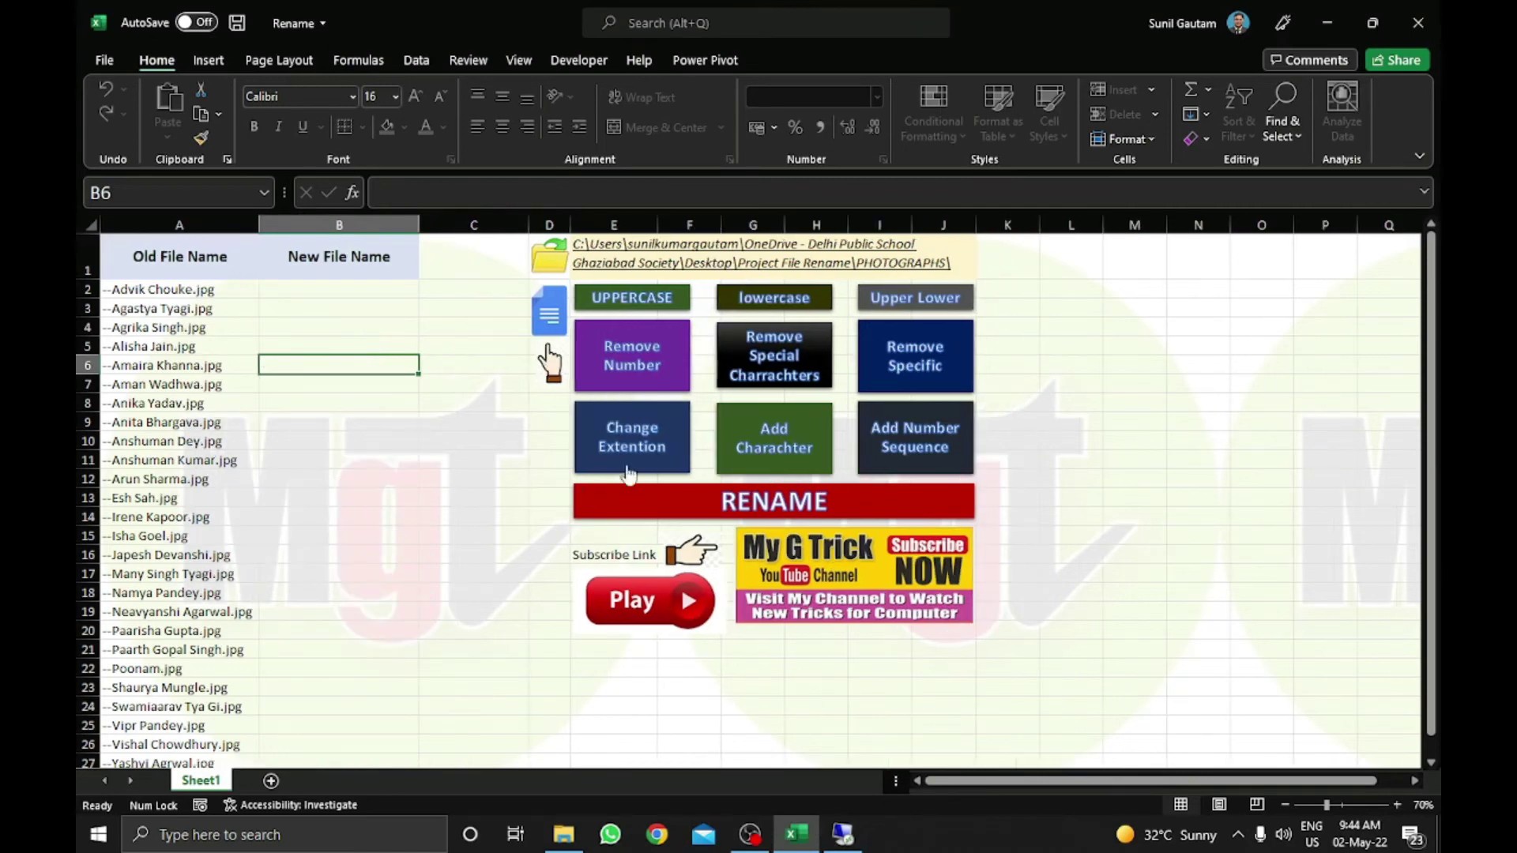
{"action": "left_click", "coordinate": [918, 365]}
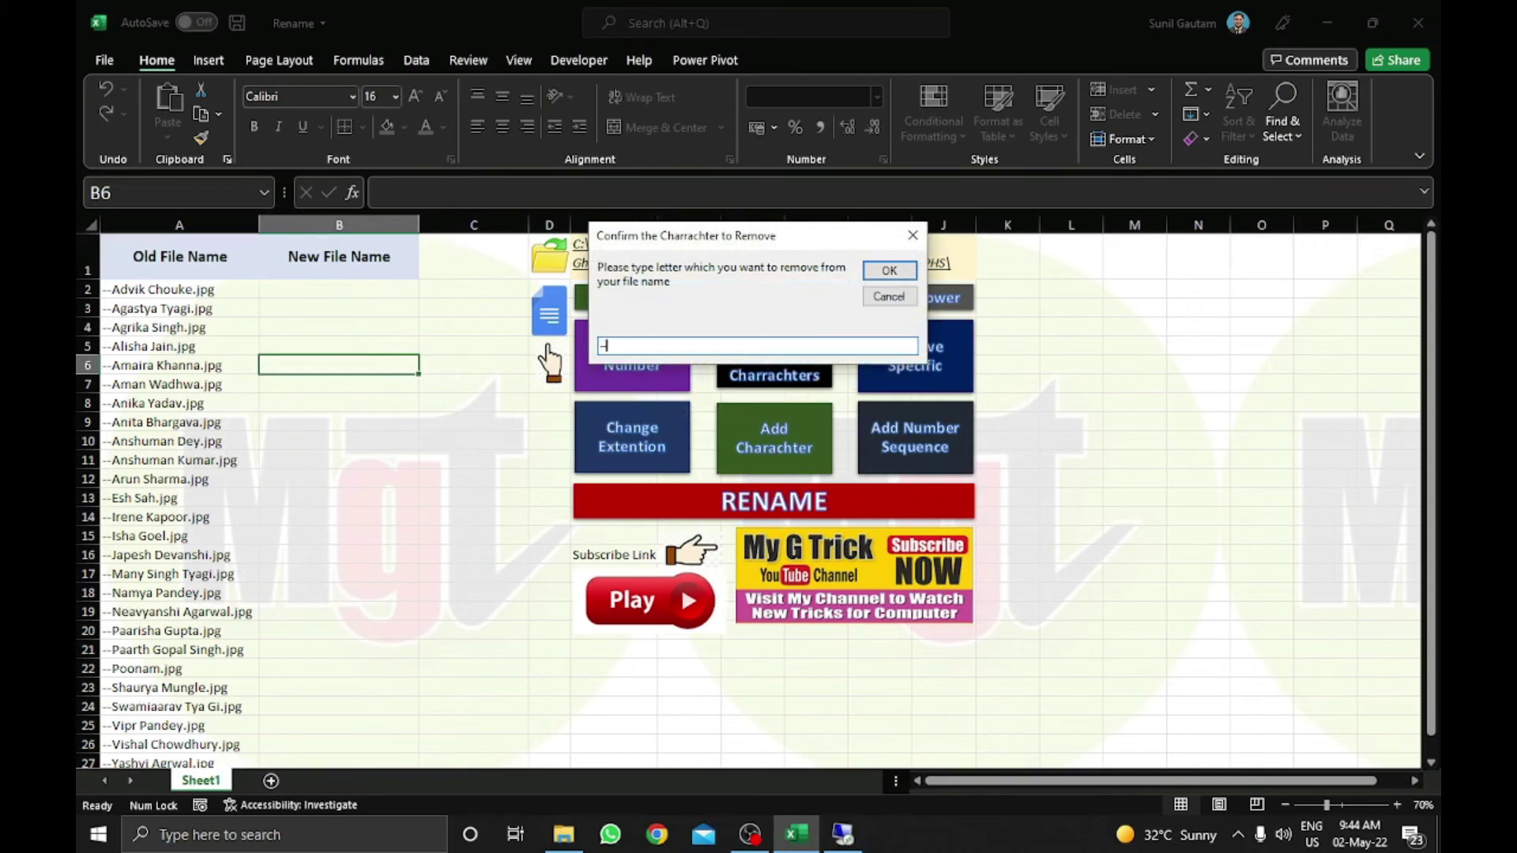
{"action": "left_click", "coordinate": [887, 271]}
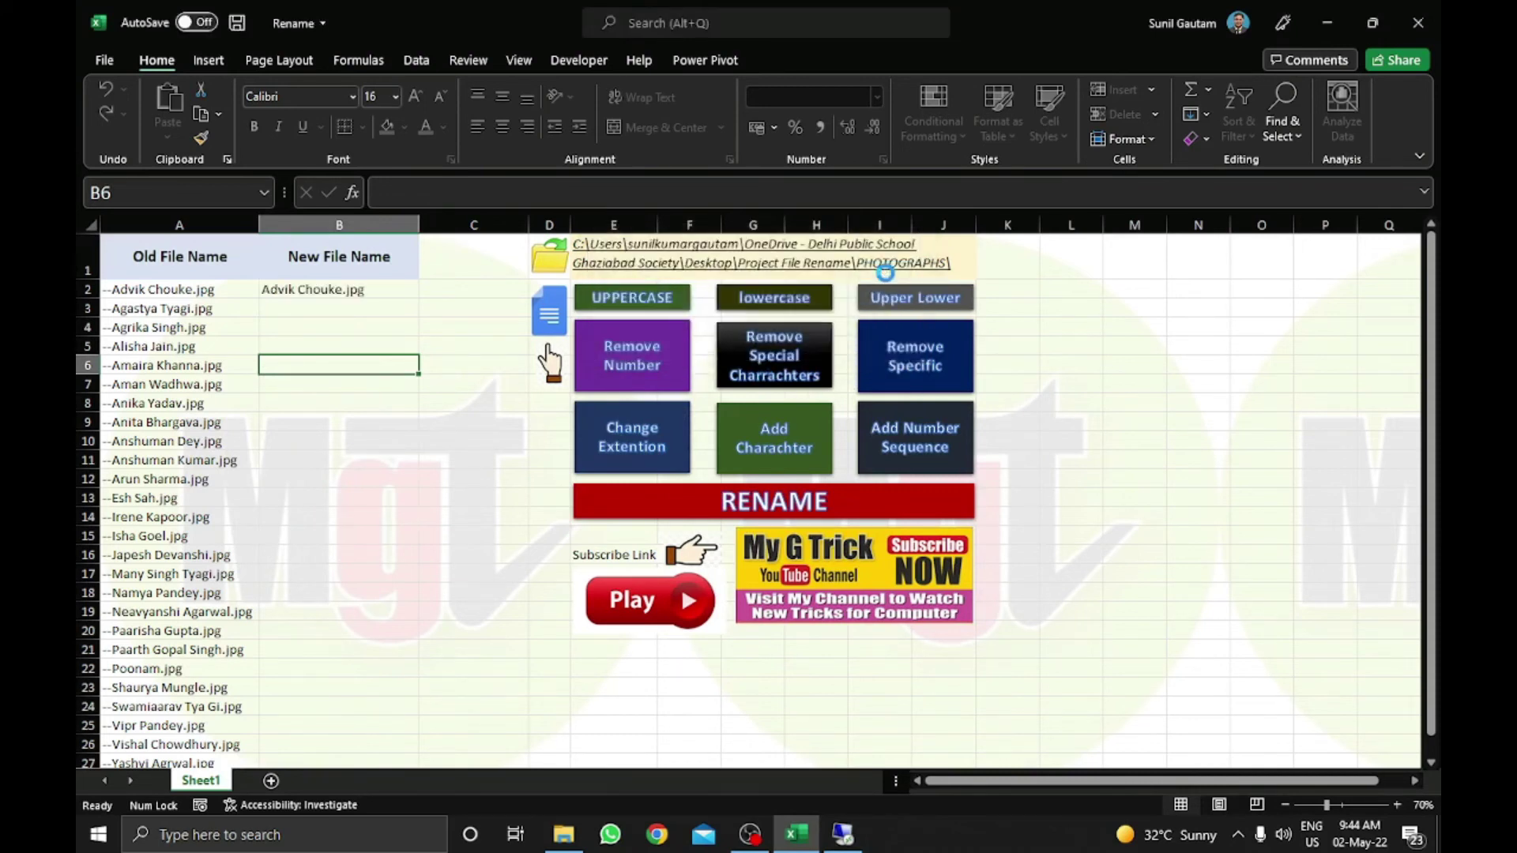
{"action": "left_click", "coordinate": [718, 504]}
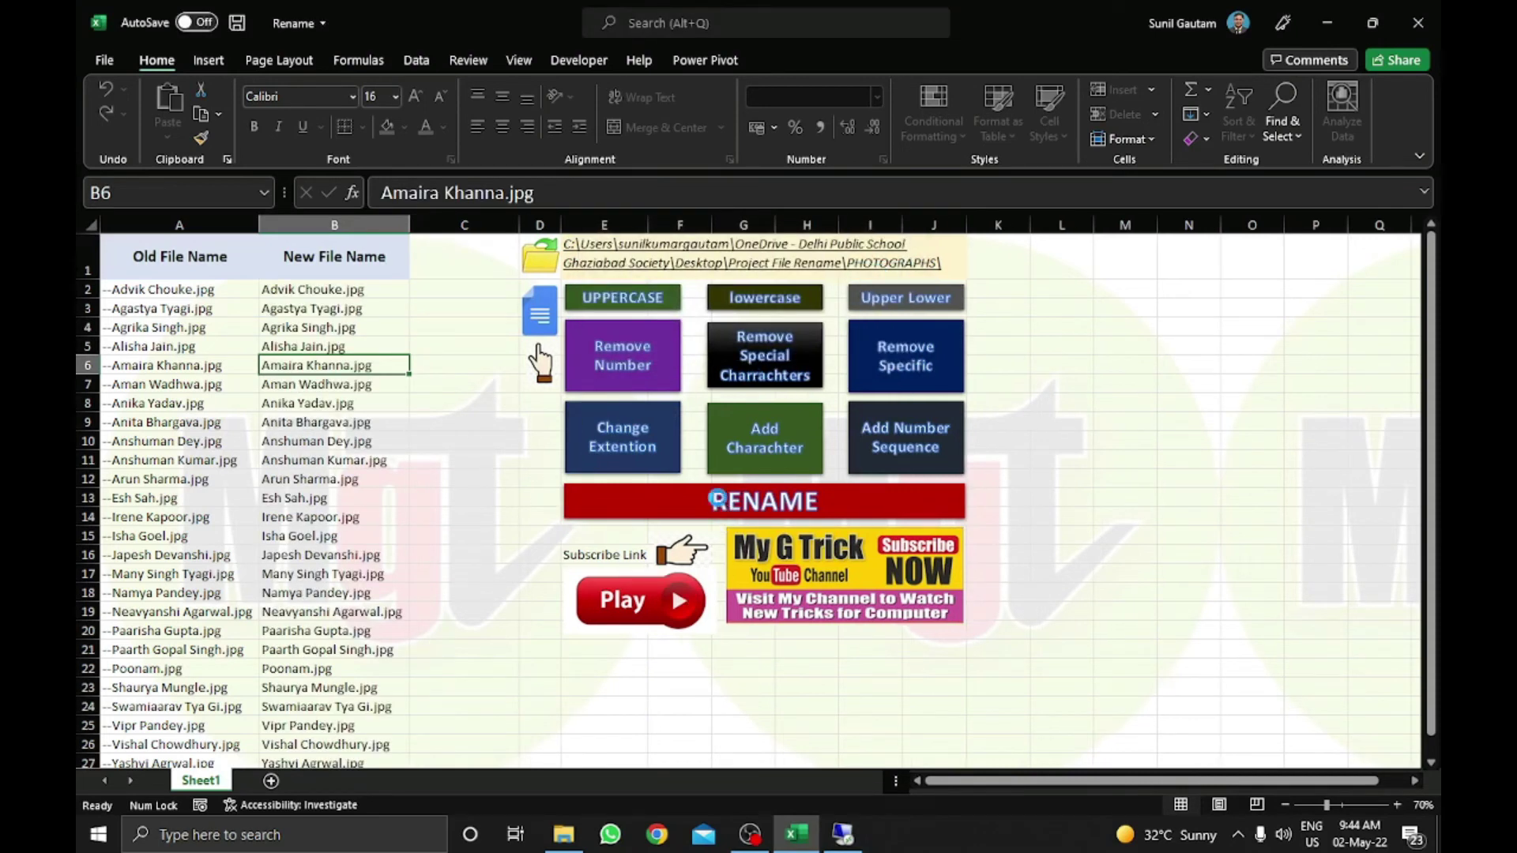
{"action": "left_click", "coordinate": [821, 477]}
- Open the PHOTOGRAPHS folder, check the renamed photo files and return to the Excel workbook
{"action": "left_click", "coordinate": [632, 256]}
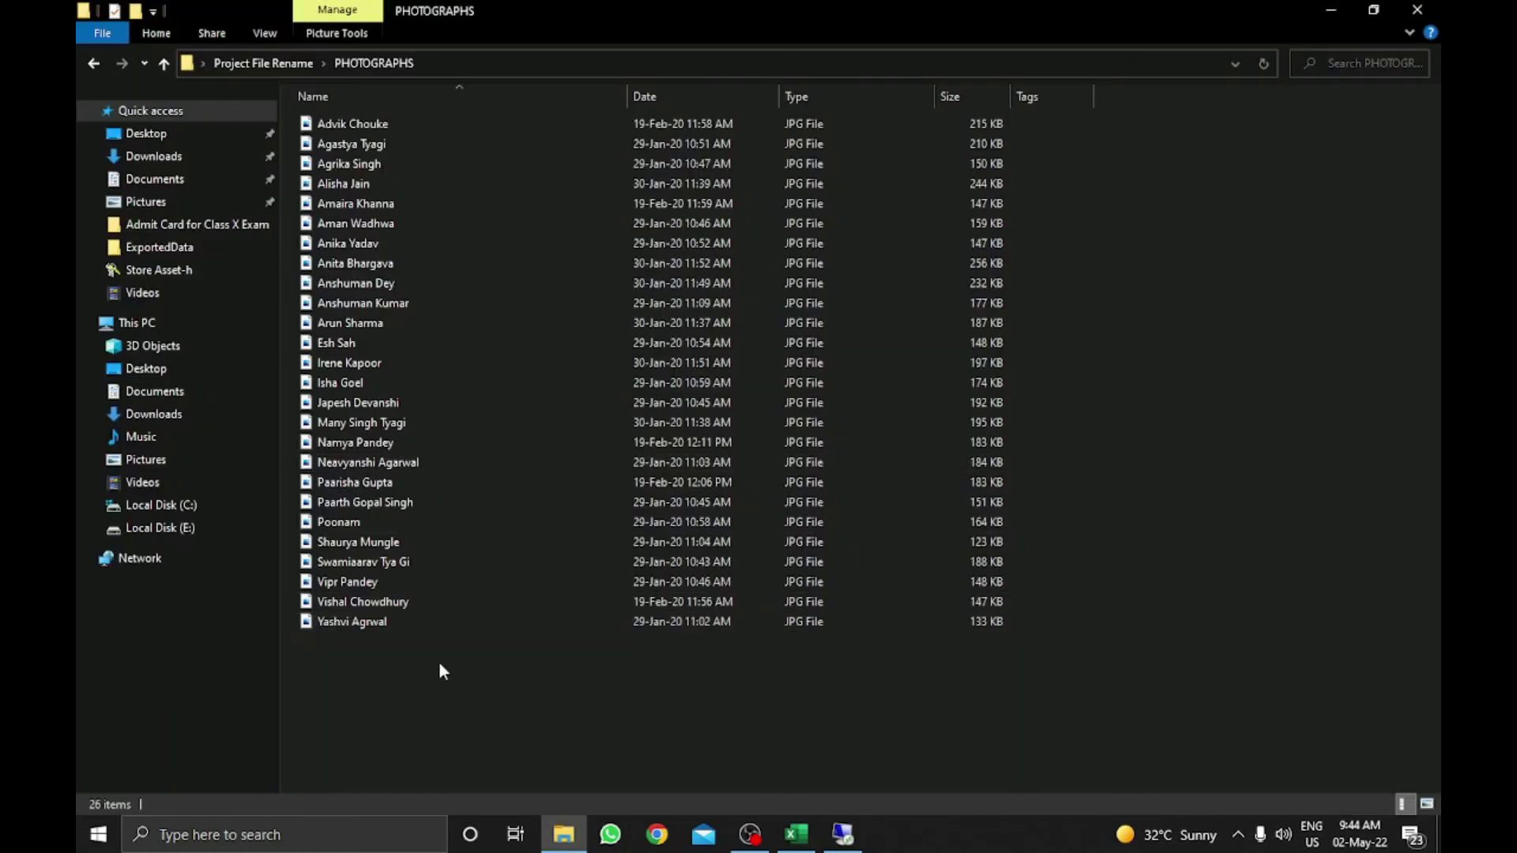
{"action": "left_click", "coordinate": [408, 124]}
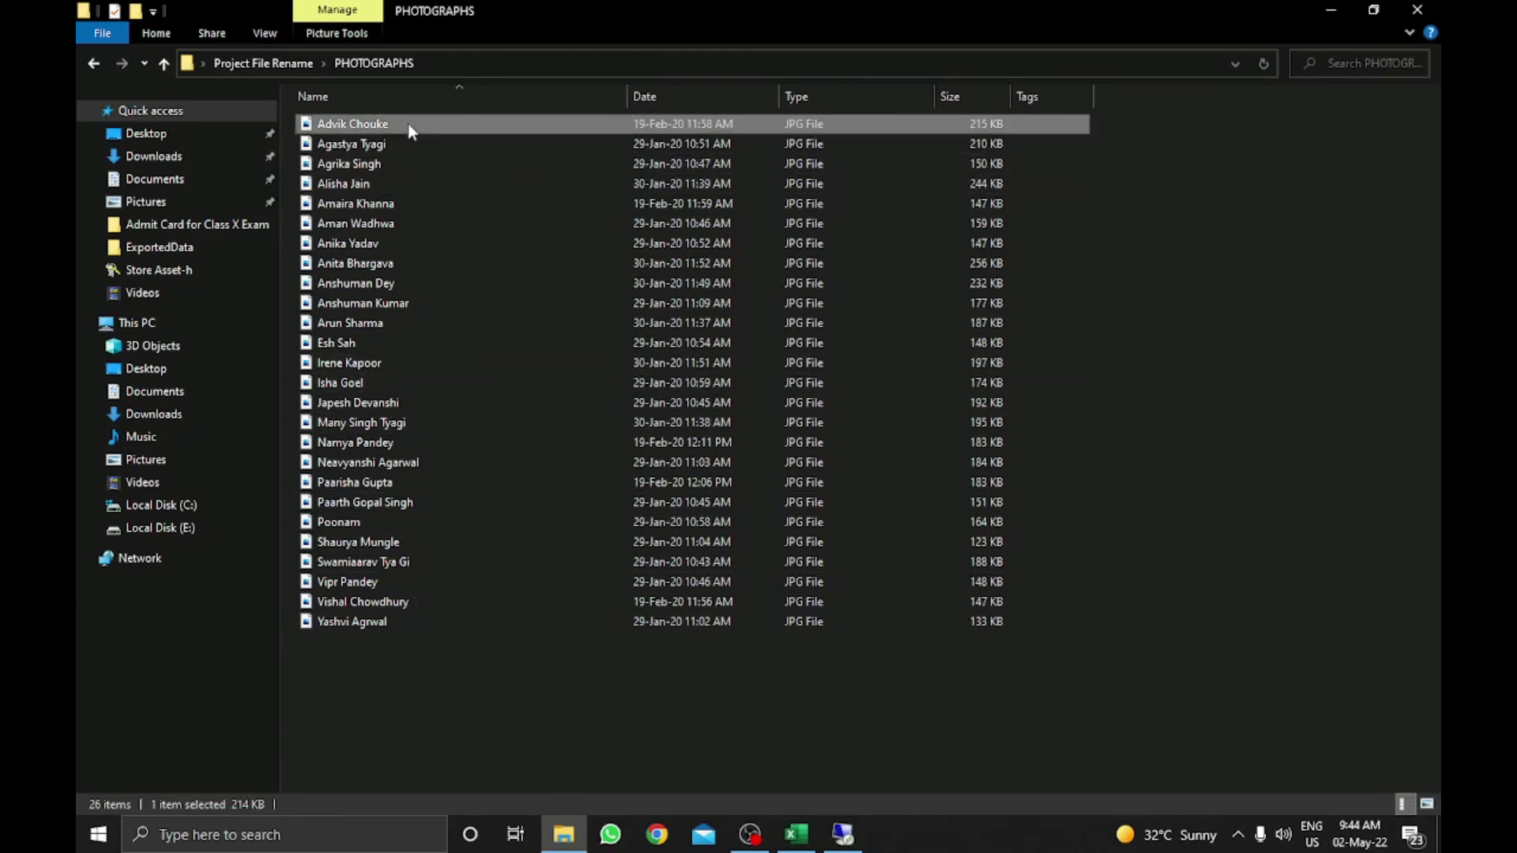
{"action": "key", "text": "alt+Tab"}
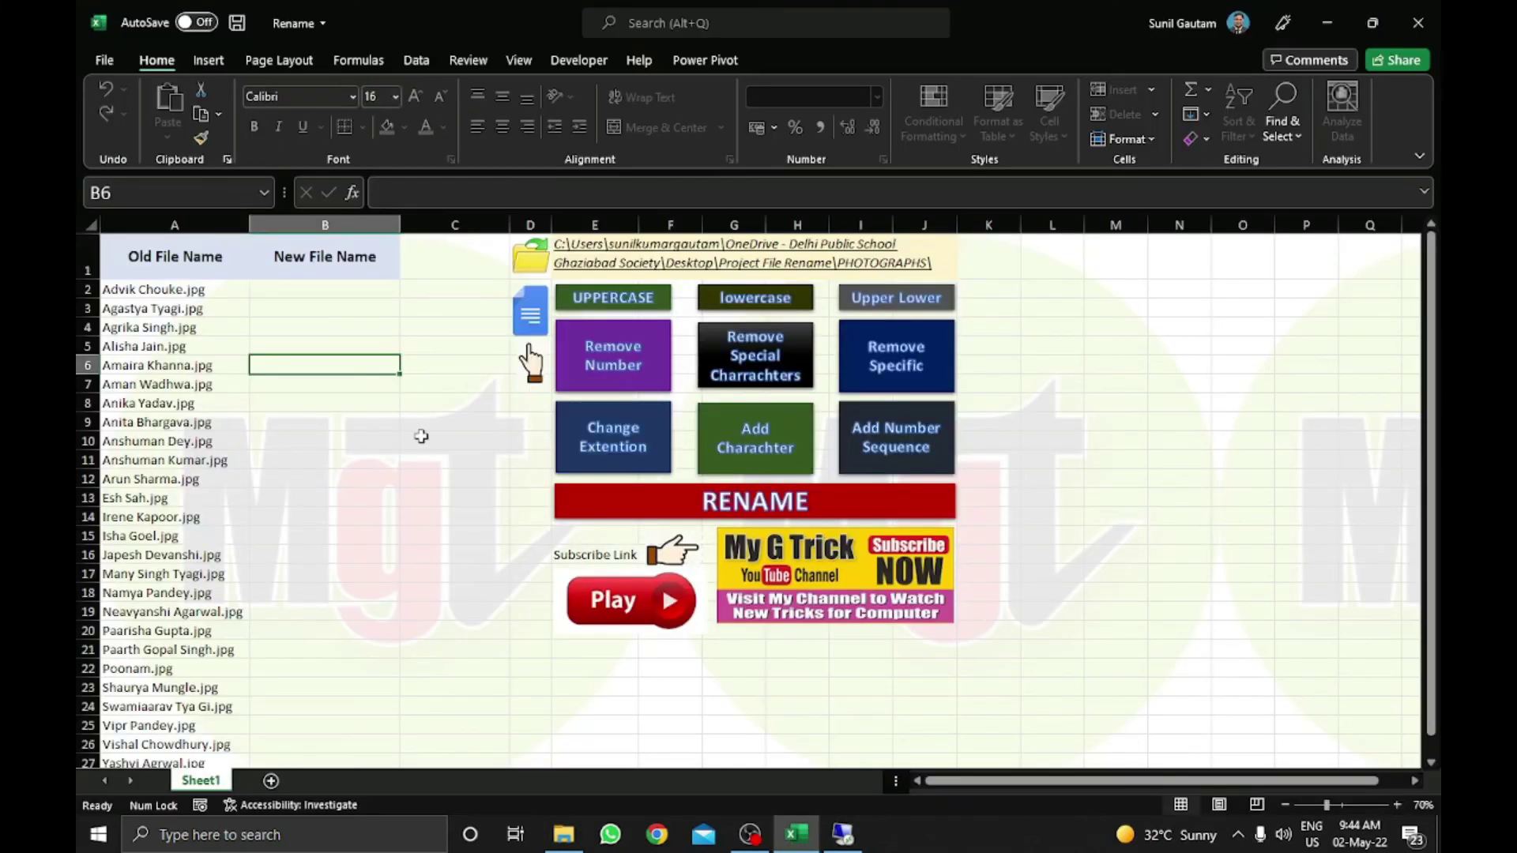
{"action": "left_click", "coordinate": [387, 436]}
{"action": "left_click", "coordinate": [346, 326]}
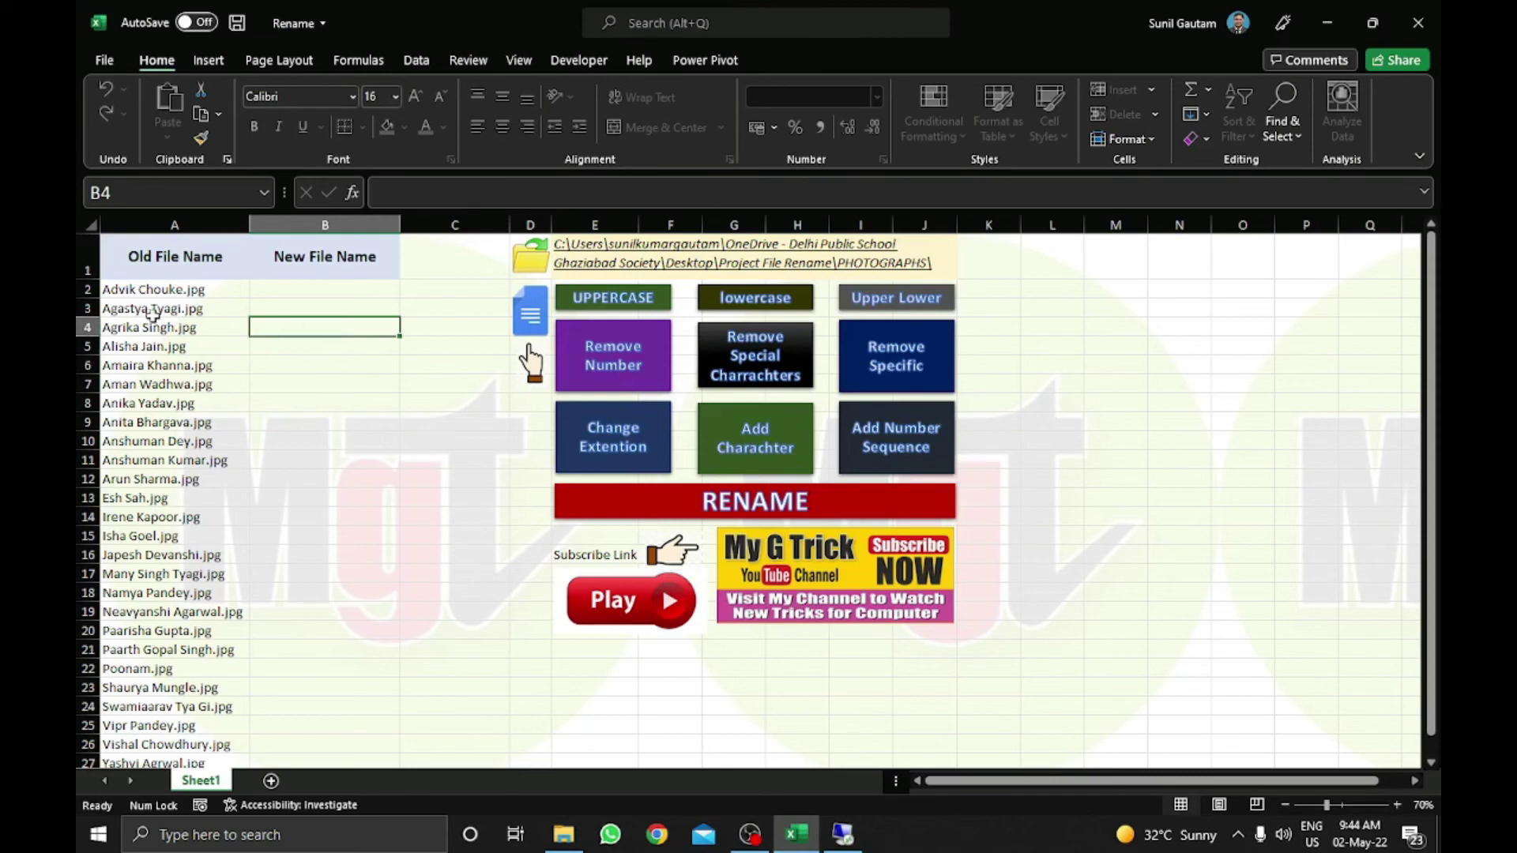
{"action": "left_click", "coordinate": [151, 287]}
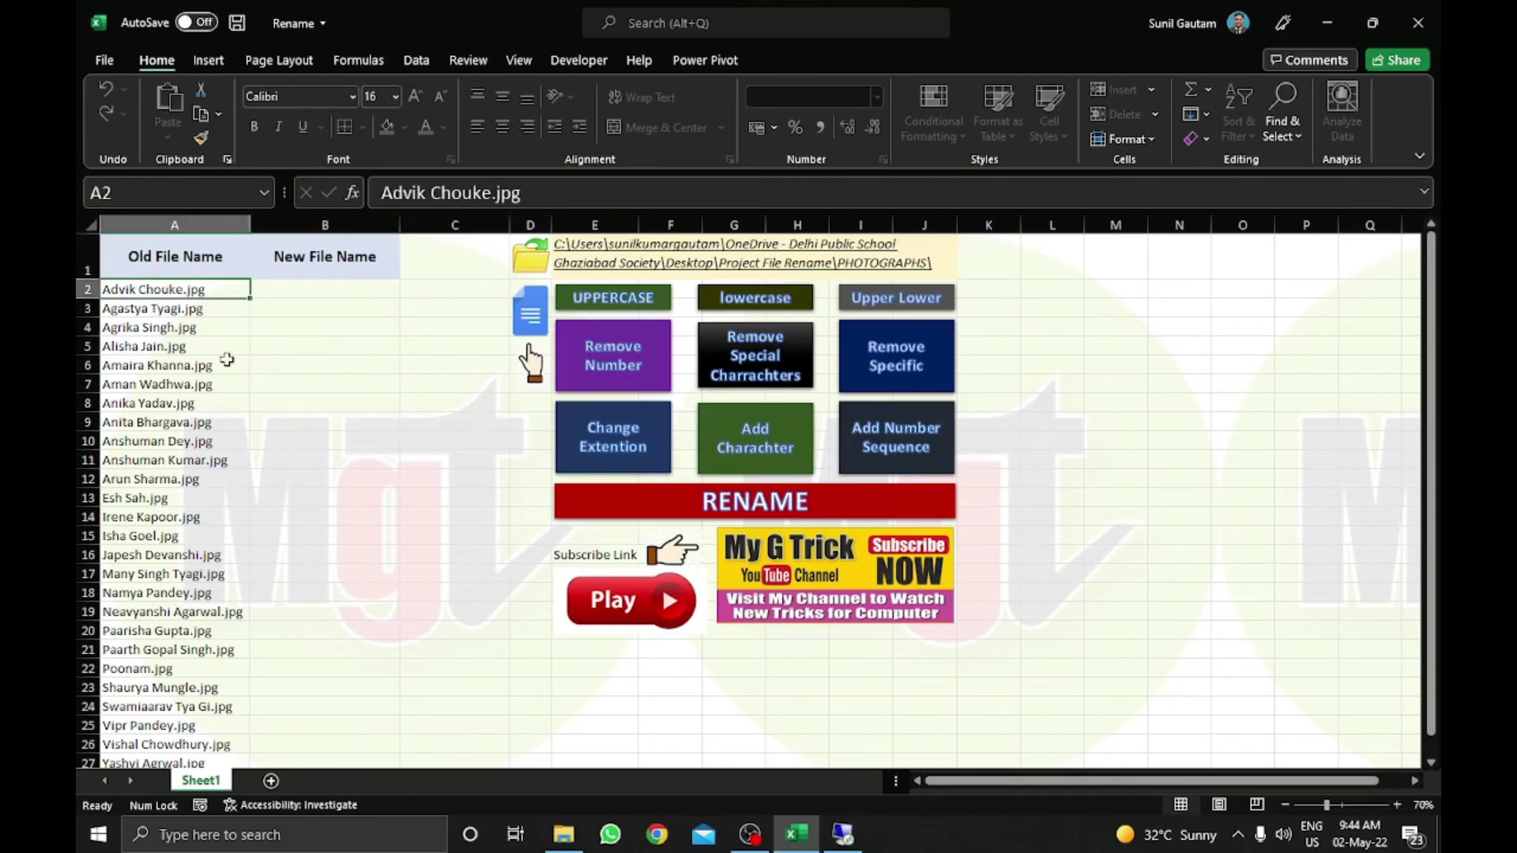
{"action": "scroll", "coordinate": [228, 474], "scroll_direction": "down", "scroll_amount": 5}
{"action": "scroll", "coordinate": [229, 584], "scroll_direction": "up", "scroll_amount": 5}
{"action": "scroll", "coordinate": [229, 584], "scroll_direction": "down", "scroll_amount": 3}
{"action": "scroll", "coordinate": [264, 577], "scroll_direction": "up", "scroll_amount": 3}
{"action": "left_click", "coordinate": [363, 434]}
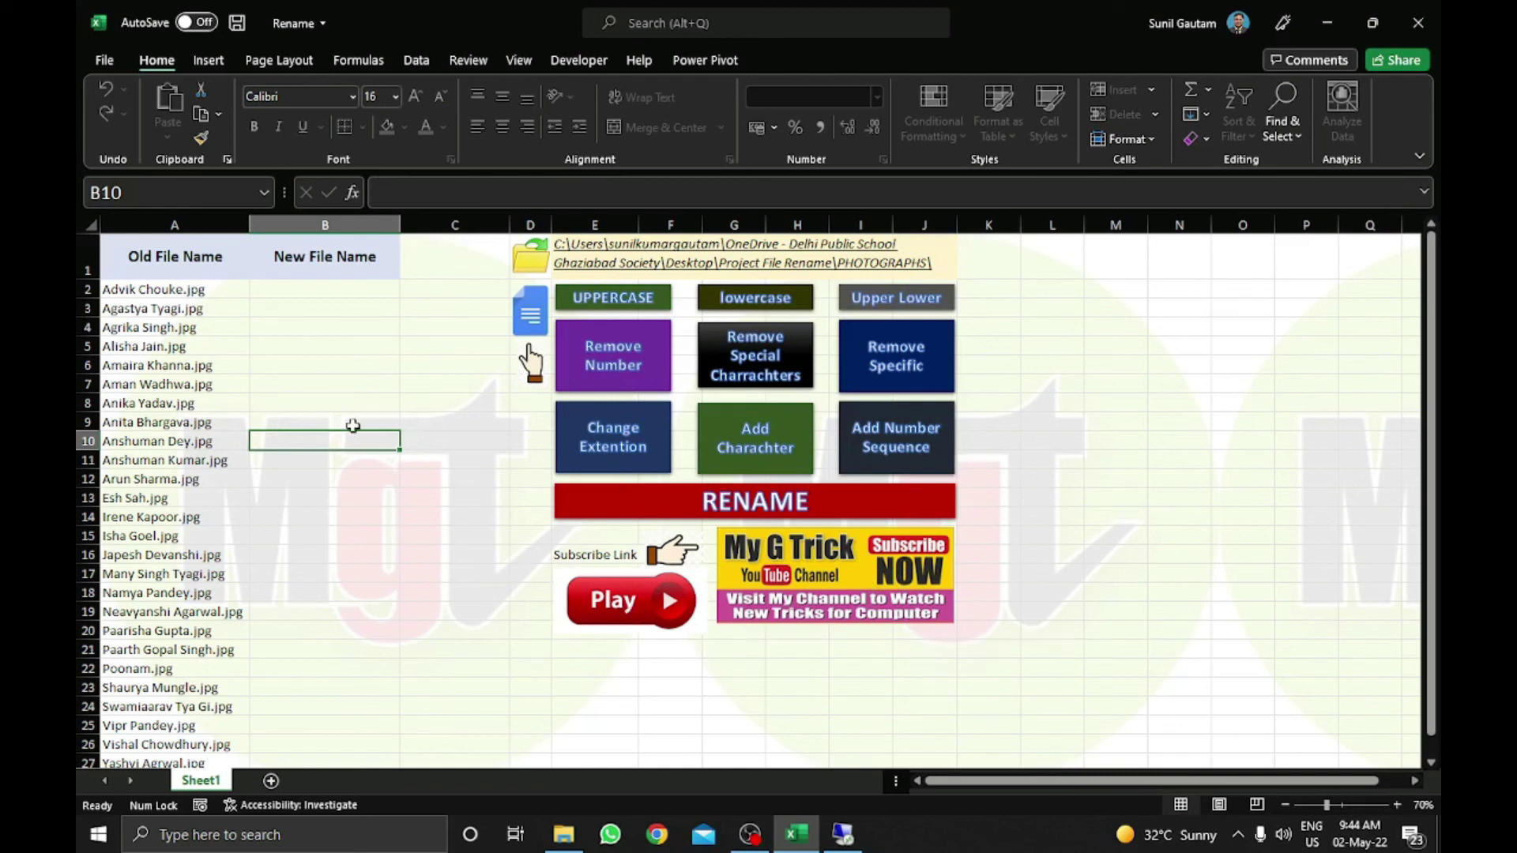
{"action": "left_click", "coordinate": [351, 382]}
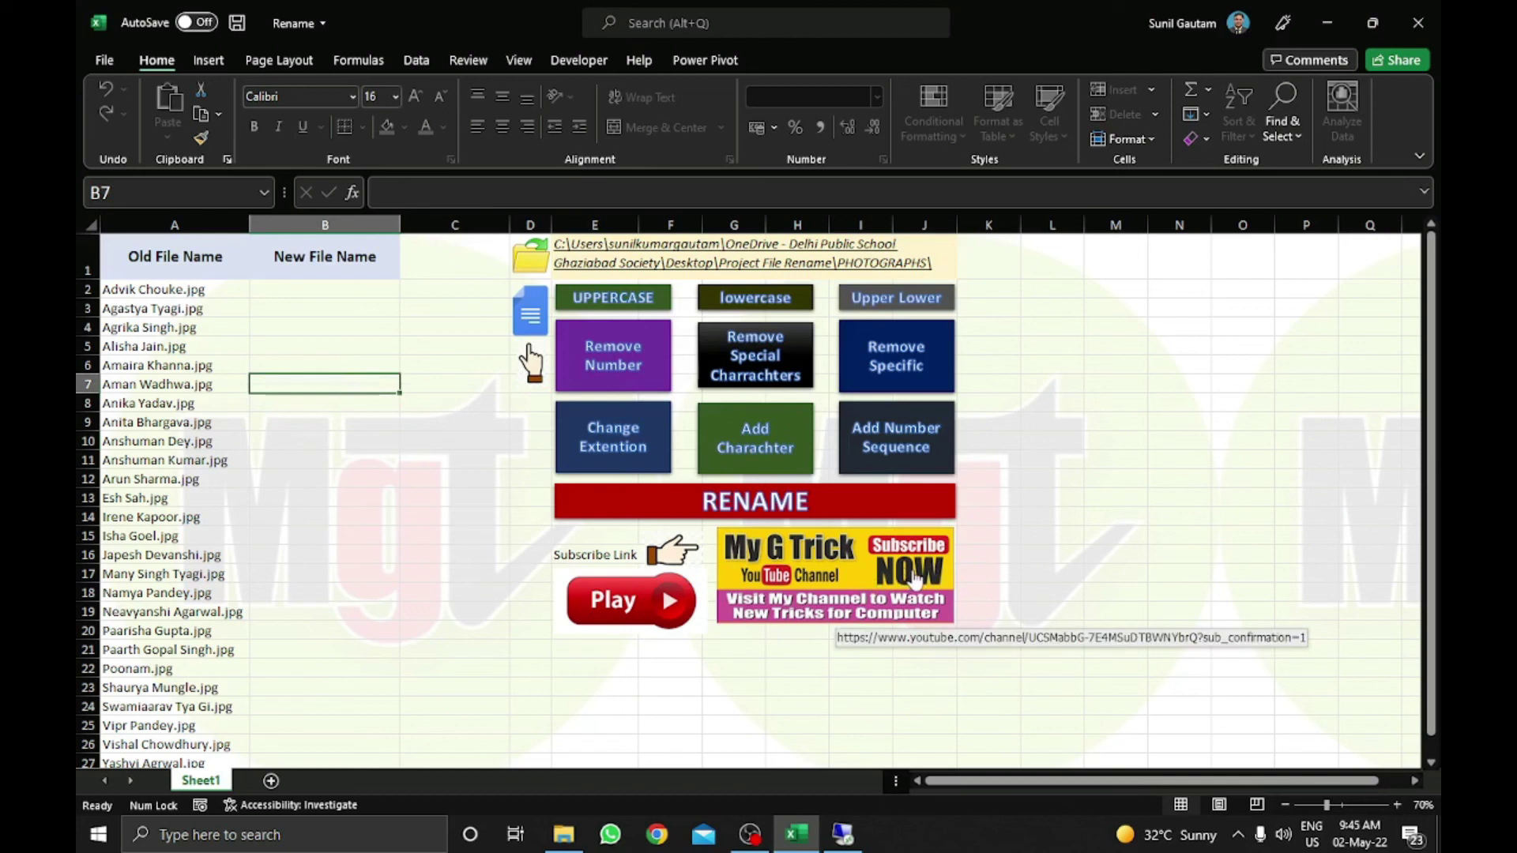
{"action": "left_click", "coordinate": [1095, 514]}
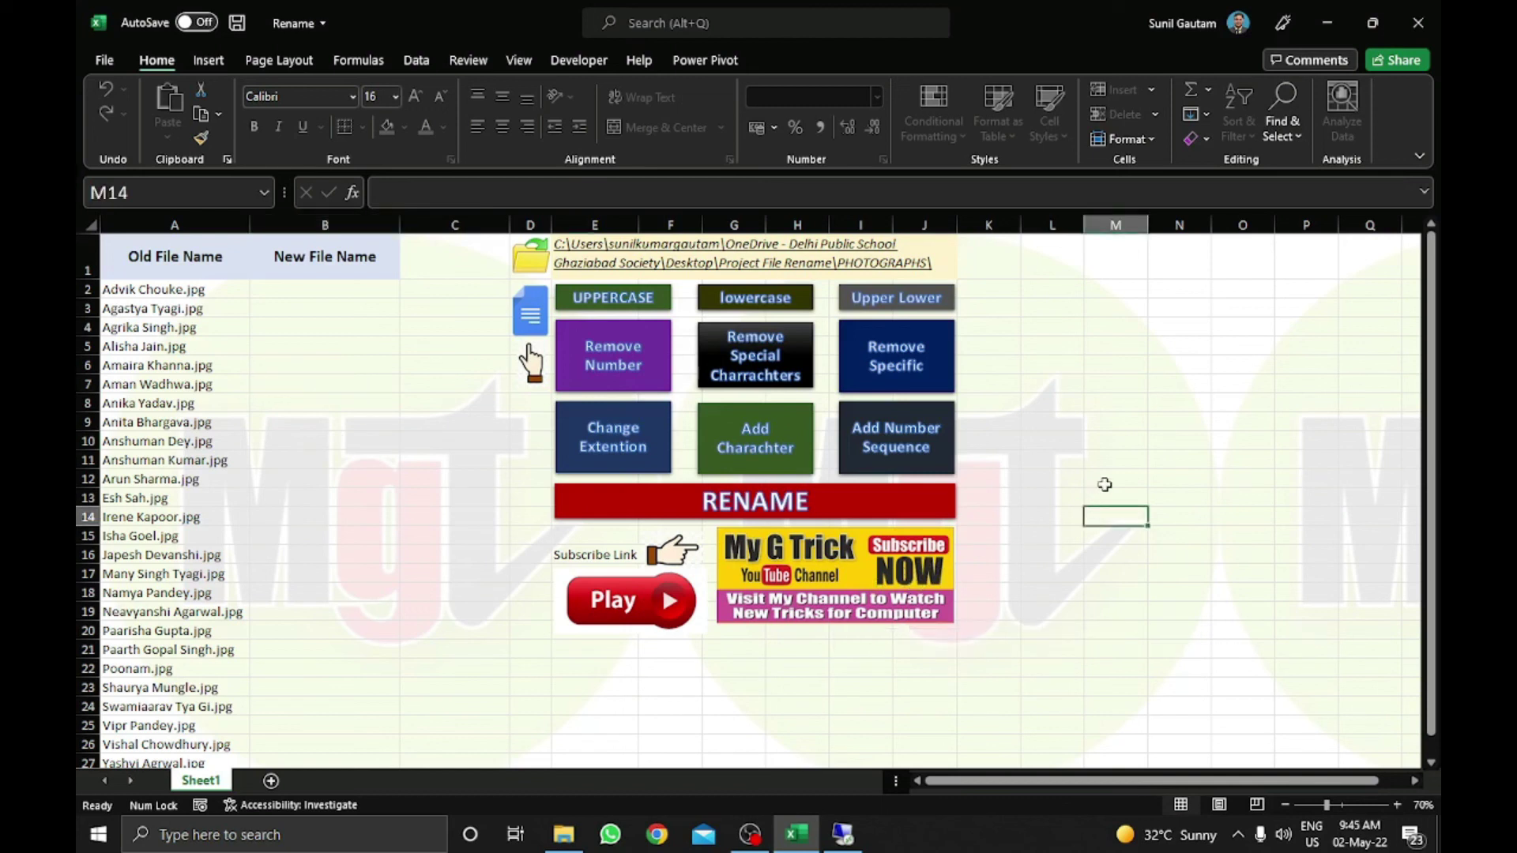
{"action": "key", "text": "Up"}
{"action": "key", "text": "Up"}
{"action": "key", "text": "Up"}
{"action": "key", "text": "Up"}
{"action": "key", "text": "Up"}
{"action": "key", "text": "Up"}
{"action": "key", "text": "Up"}
{"action": "key", "text": "Up"}
{"action": "key", "text": "Up"}
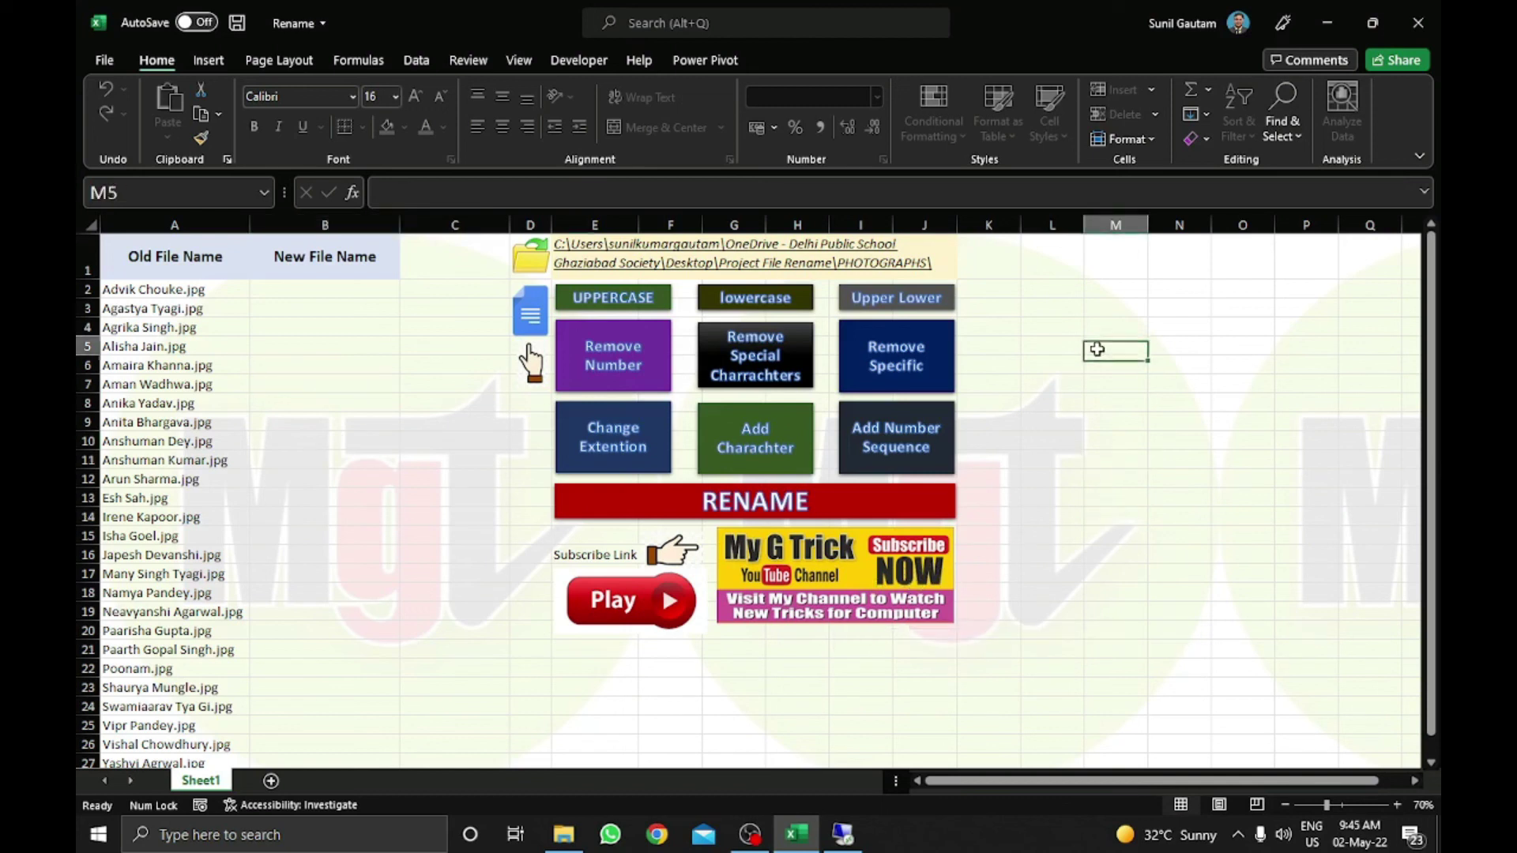